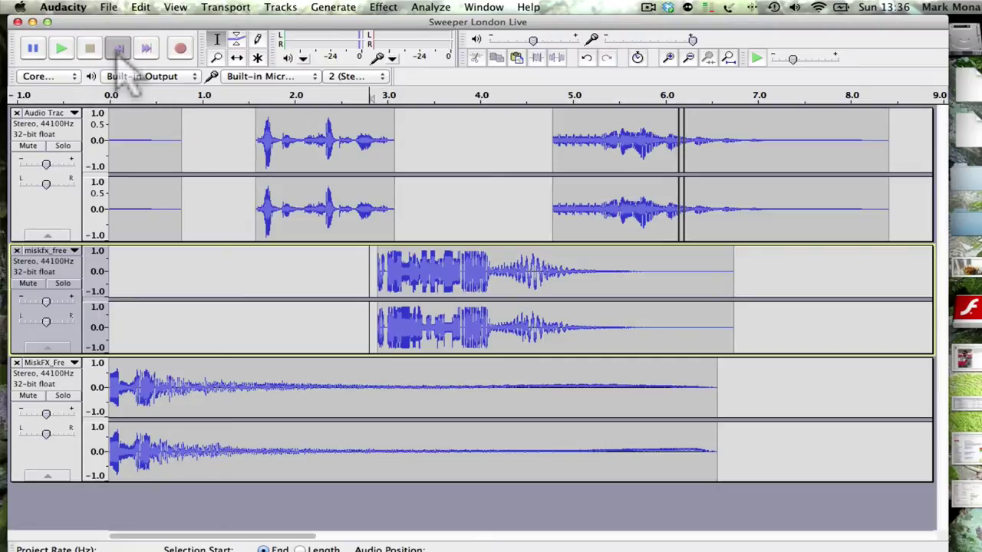
Step: Play the full mix from the start, then solo the MiskFX track and play it alone
{"action": "left_click", "coordinate": [120, 50]}
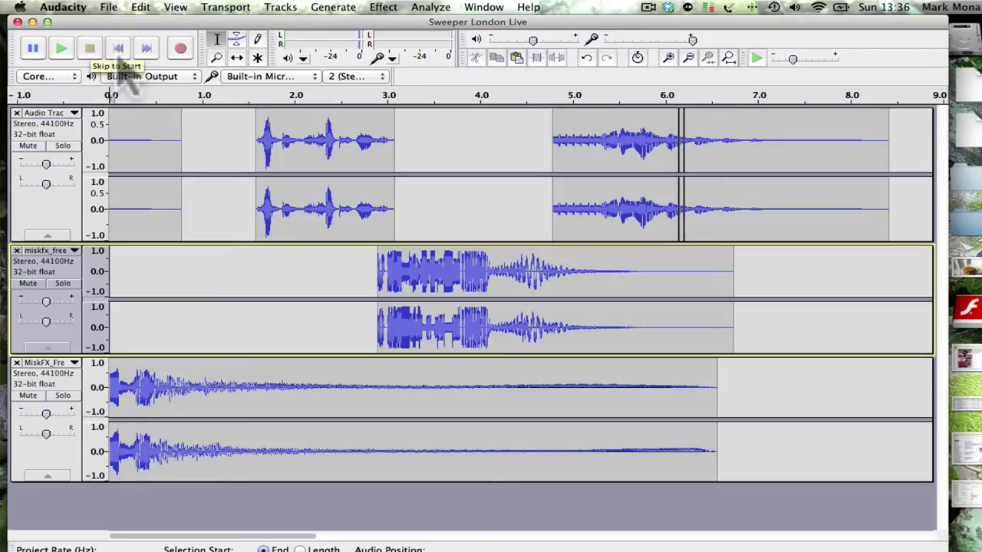
{"action": "left_click", "coordinate": [62, 50]}
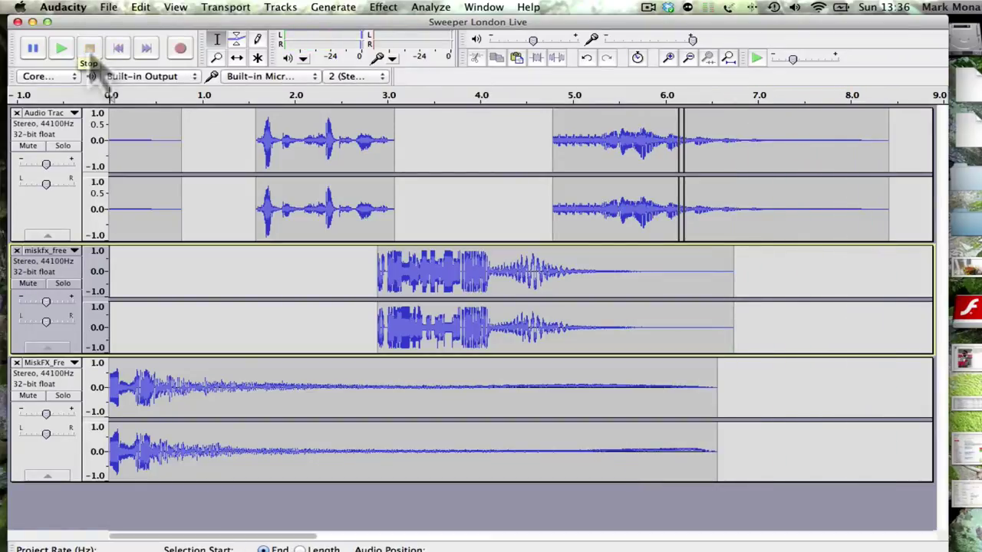
{"action": "left_click", "coordinate": [66, 397]}
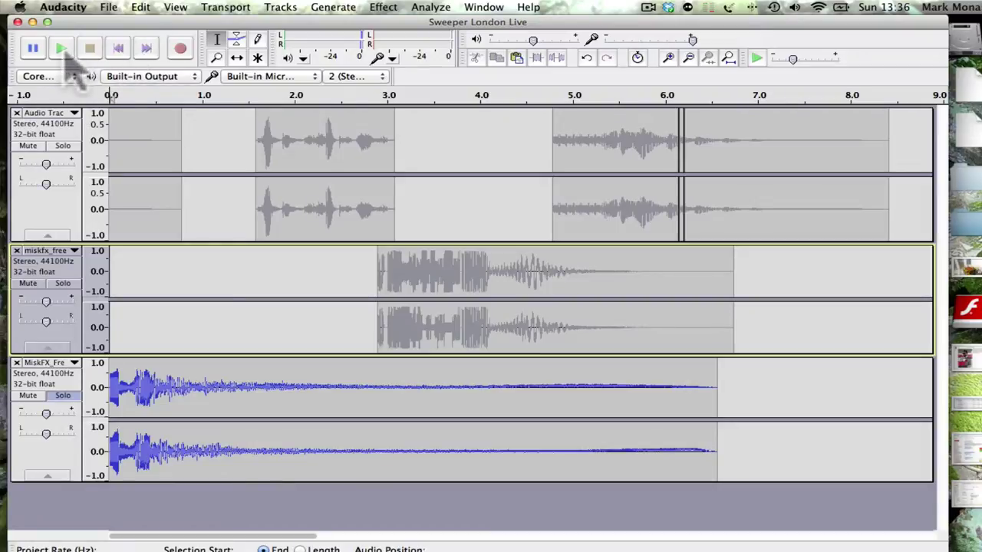
{"action": "left_click", "coordinate": [66, 54]}
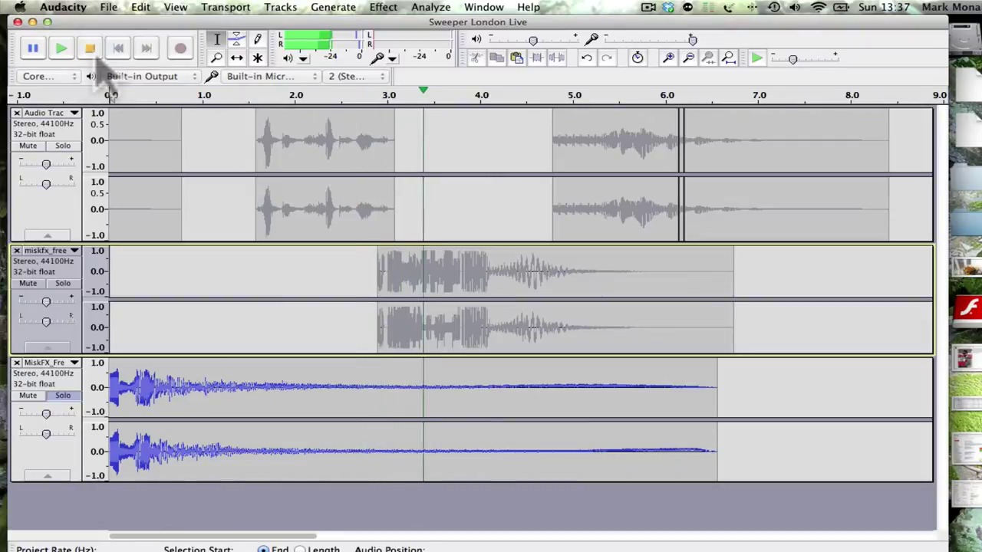
Step: Stop playback, unsolo MiskFX, and set the playback start at the miskfx clip's beginning
{"action": "left_click", "coordinate": [90, 49]}
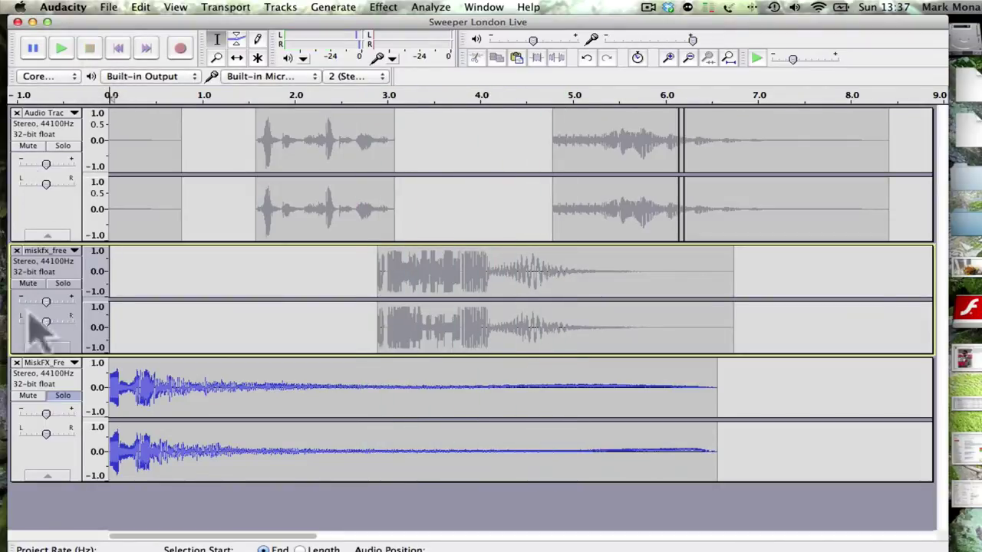
{"action": "left_click", "coordinate": [62, 395]}
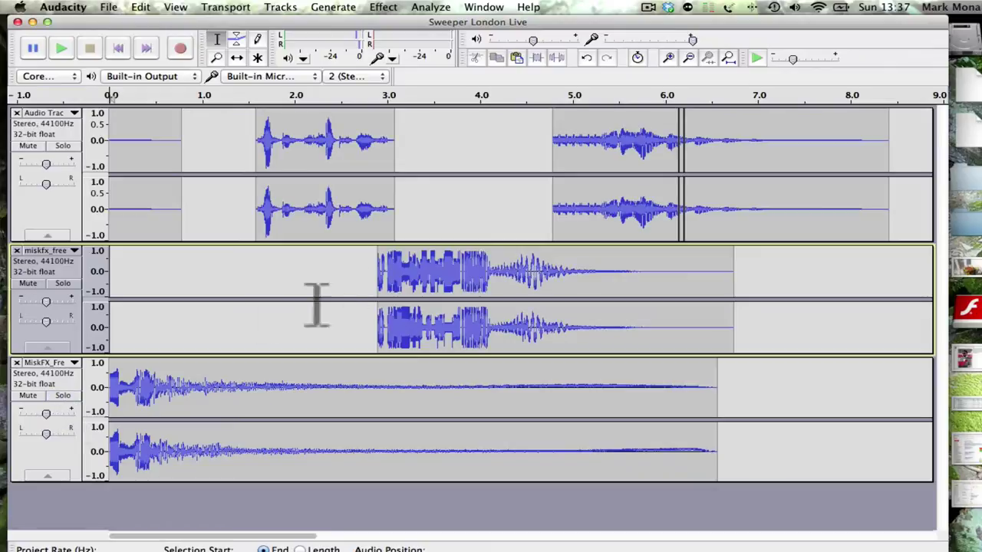
{"action": "left_click", "coordinate": [370, 272]}
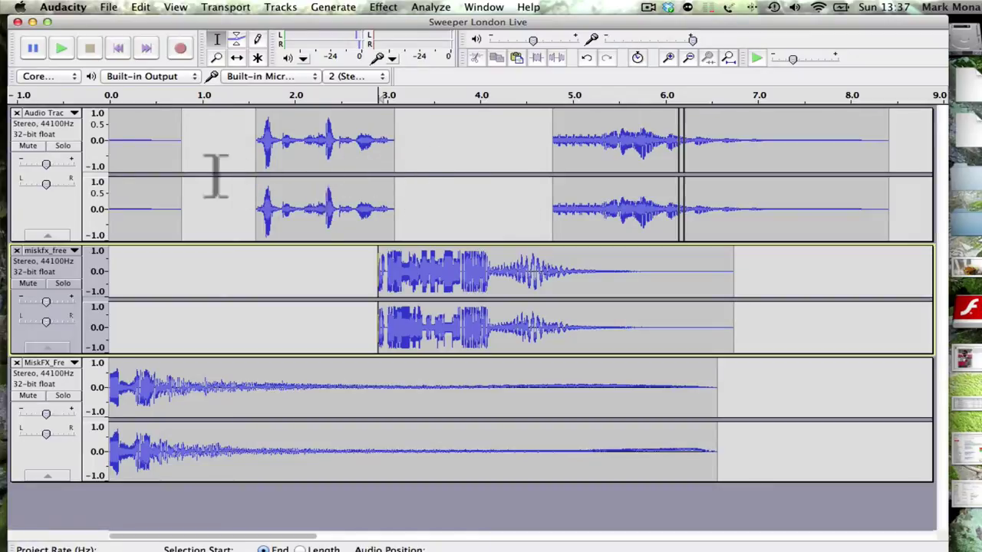
Step: Solo the vocal and audition its phrases at 1.6–3.0 s and near 4.8 s
{"action": "left_click", "coordinate": [63, 146]}
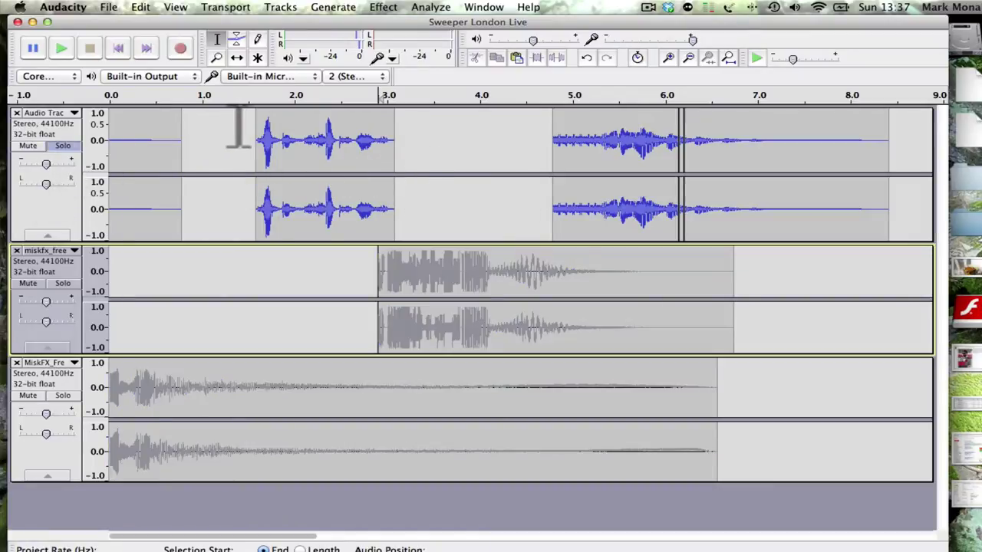
{"action": "left_click", "coordinate": [256, 129]}
{"action": "left_click", "coordinate": [61, 48]}
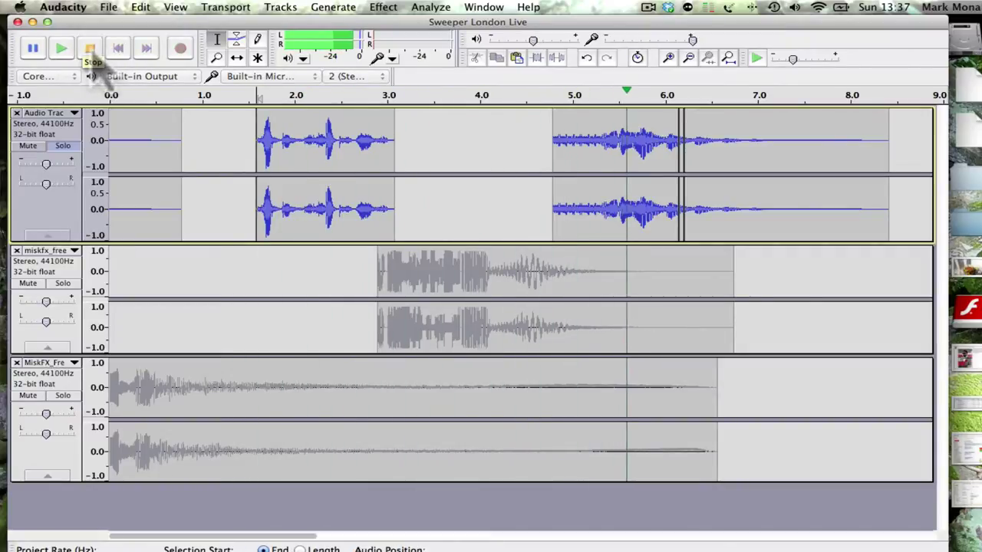
{"action": "left_click", "coordinate": [89, 50]}
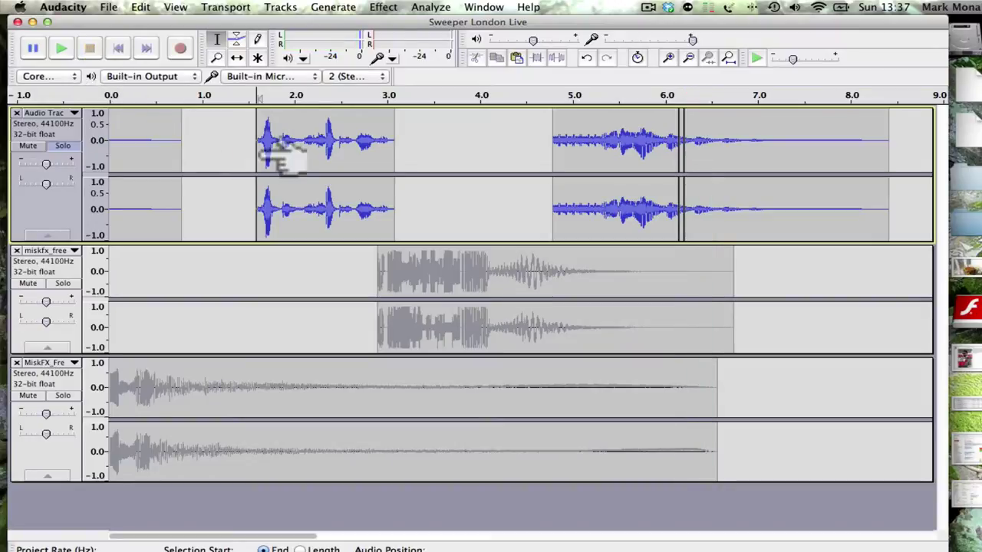
{"action": "left_click_drag", "start_coordinate": [258, 142], "coordinate": [391, 142]}
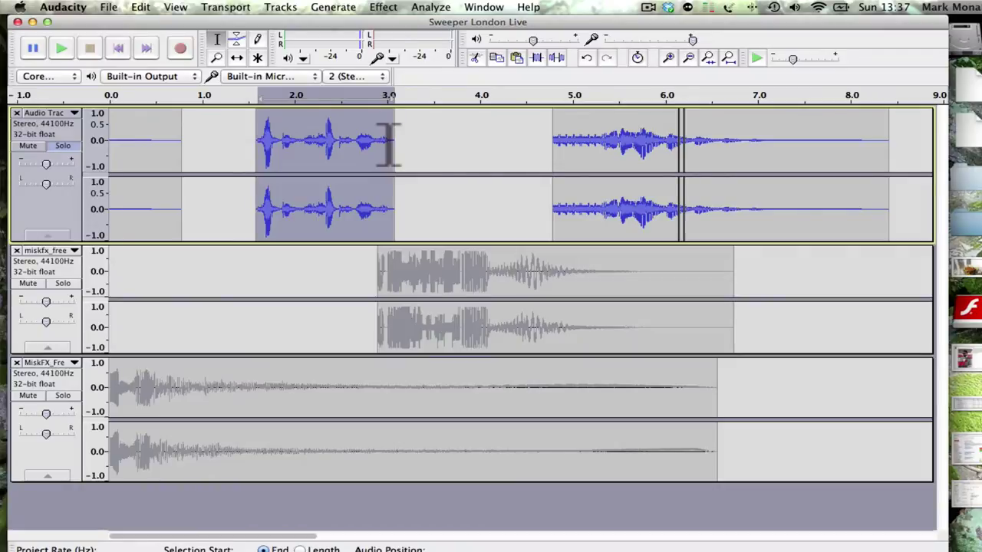
{"action": "left_click", "coordinate": [552, 157]}
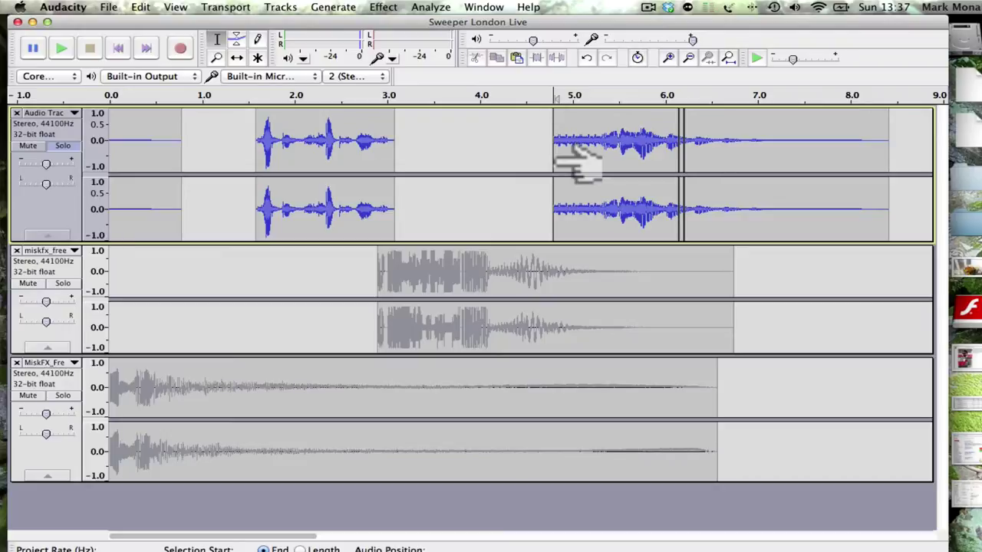
{"action": "left_click", "coordinate": [61, 48]}
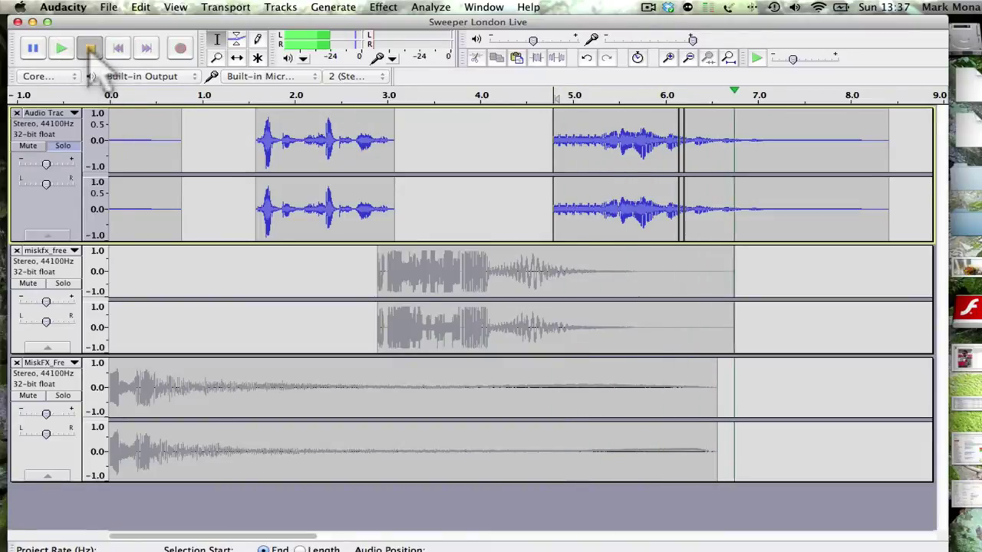
{"action": "left_click", "coordinate": [89, 50]}
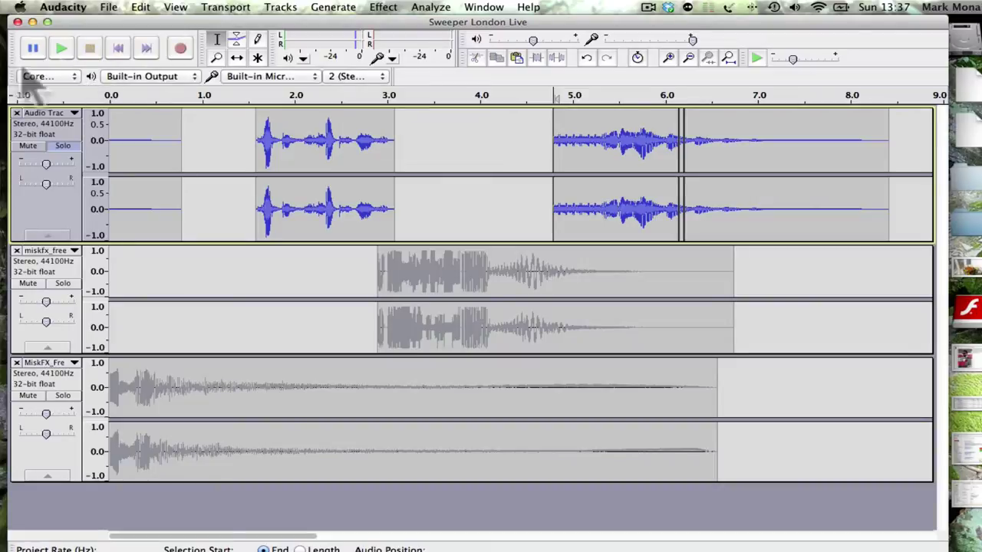
Step: Unsolo the vocal and play all three tracks together from about 3.0 s
{"action": "left_click", "coordinate": [63, 145]}
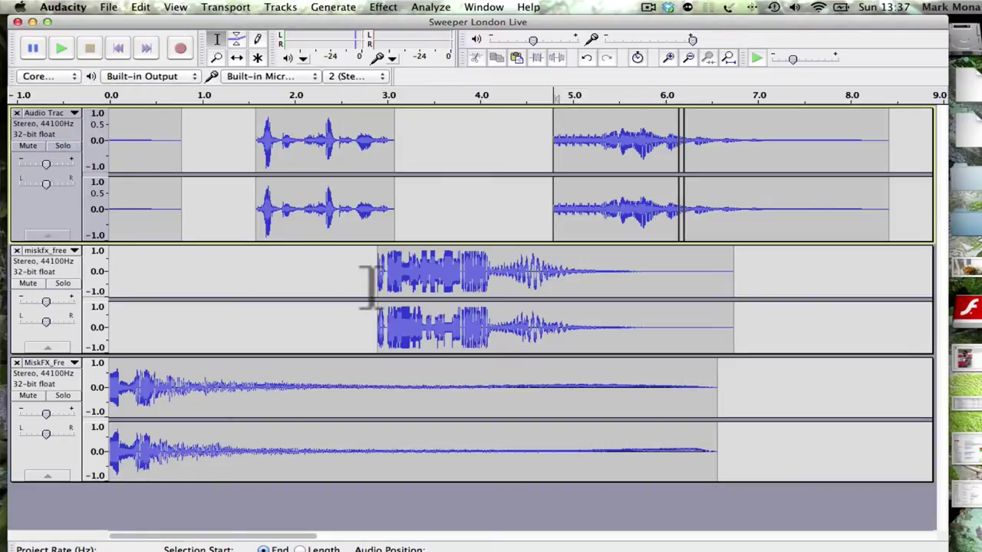
{"action": "left_click", "coordinate": [368, 281]}
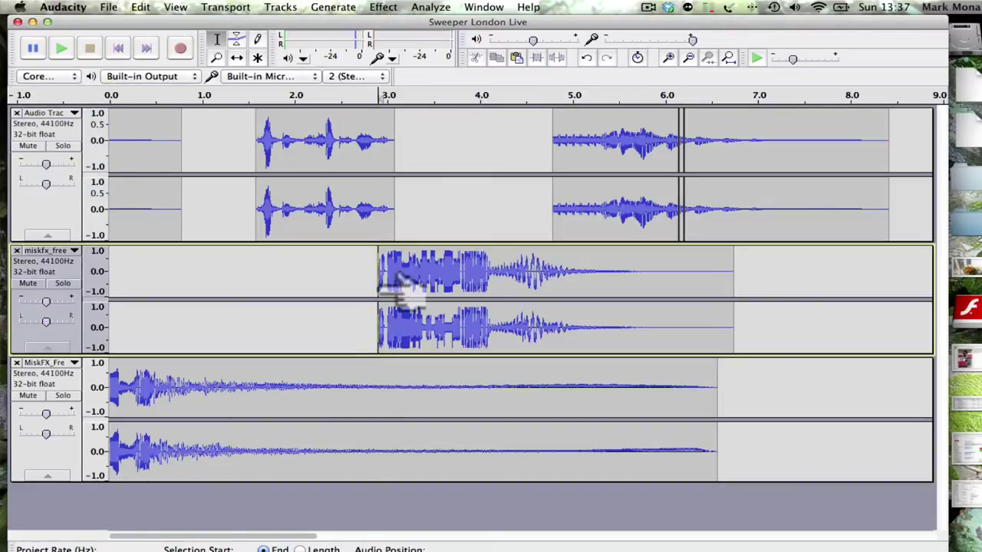
{"action": "left_click", "coordinate": [63, 48]}
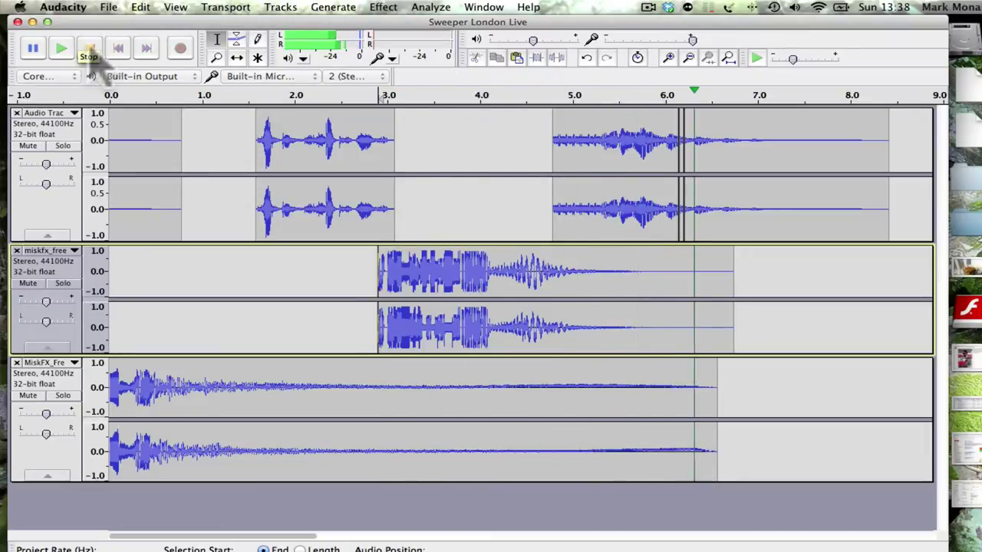
{"action": "left_click", "coordinate": [90, 50]}
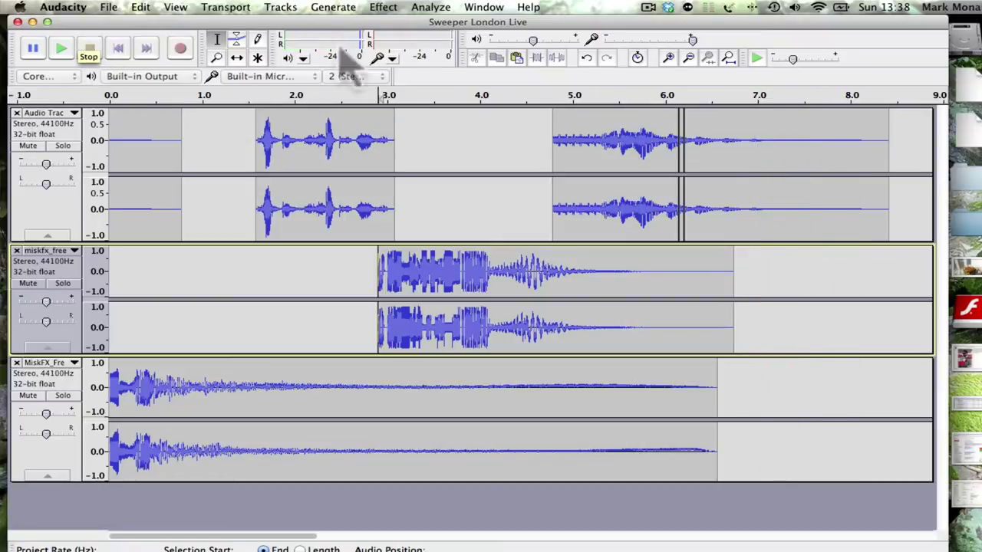
{"action": "left_click", "coordinate": [649, 8]}
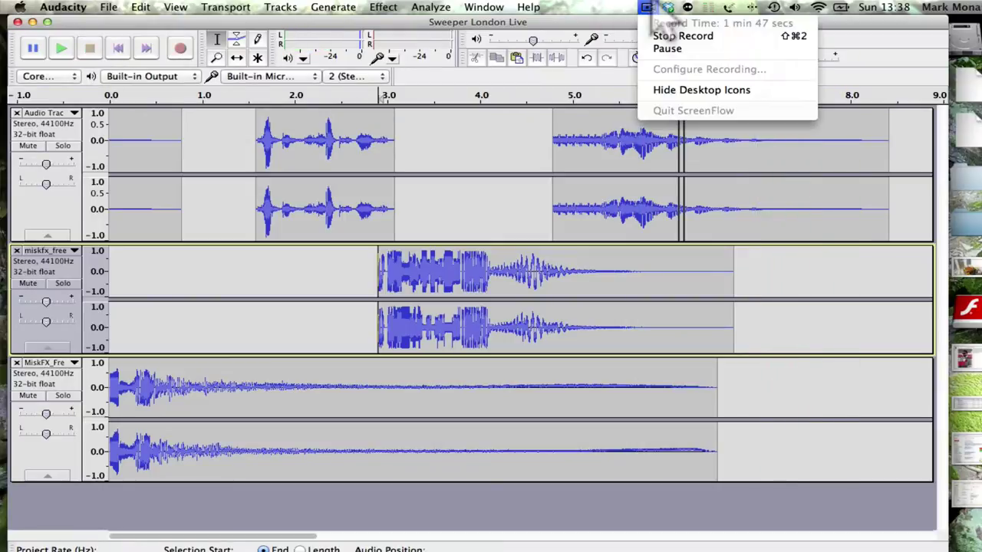
Step: Zoom into the 5.5–10.5 s area, then select and preview the 7.0–7.3 s gap
{"action": "left_click", "coordinate": [660, 51]}
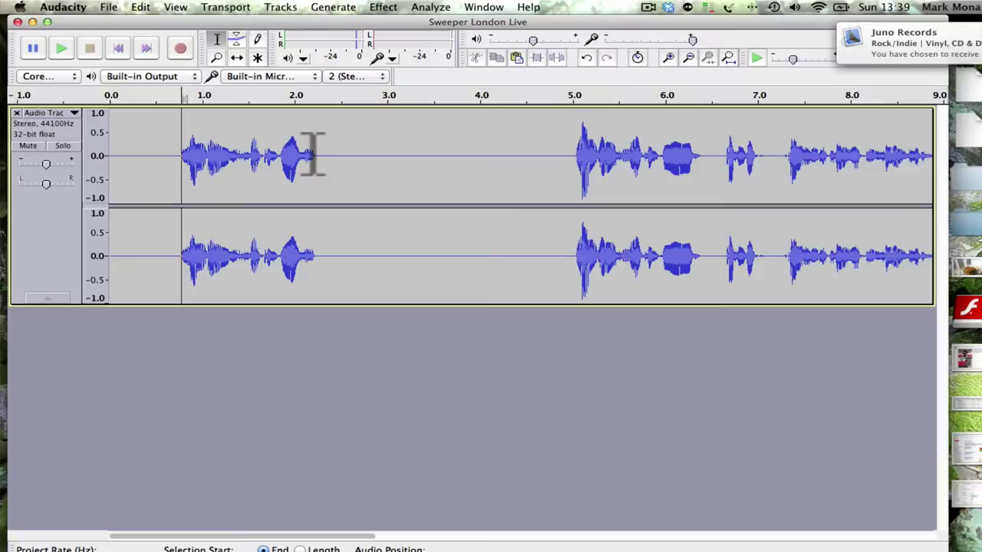
{"action": "left_click", "coordinate": [669, 59]}
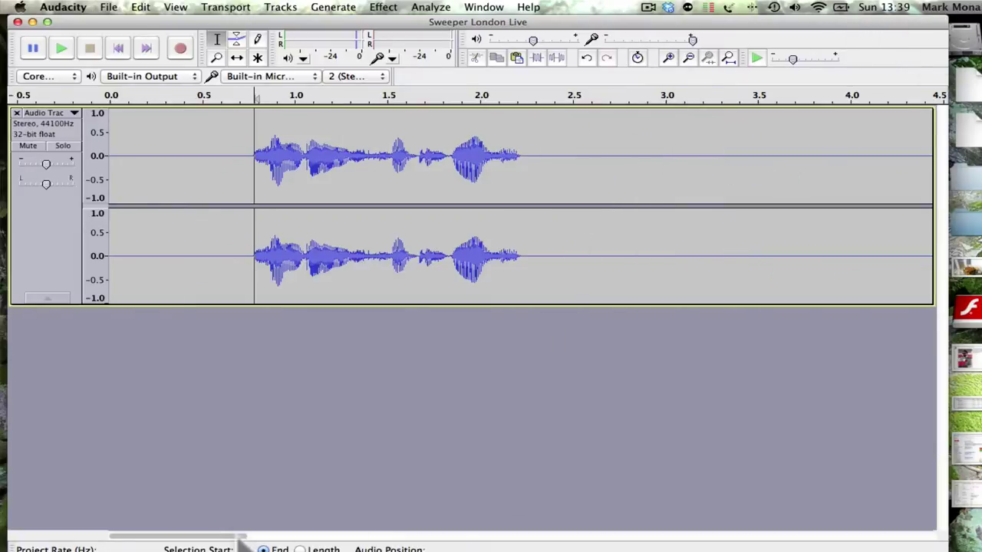
{"action": "left_click_drag", "start_coordinate": [252, 536], "coordinate": [430, 534]}
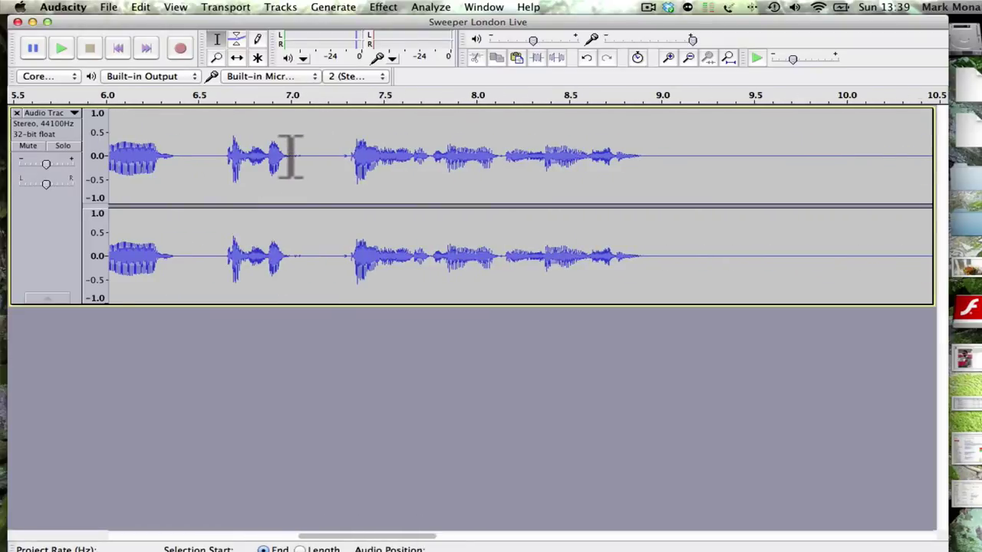
{"action": "left_click_drag", "start_coordinate": [292, 156], "coordinate": [349, 157]}
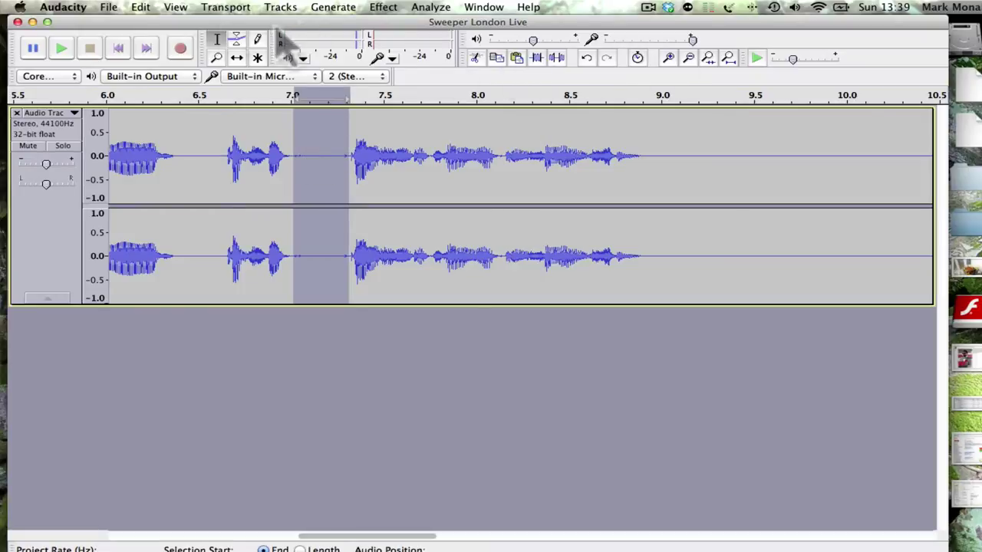
{"action": "left_click", "coordinate": [62, 48]}
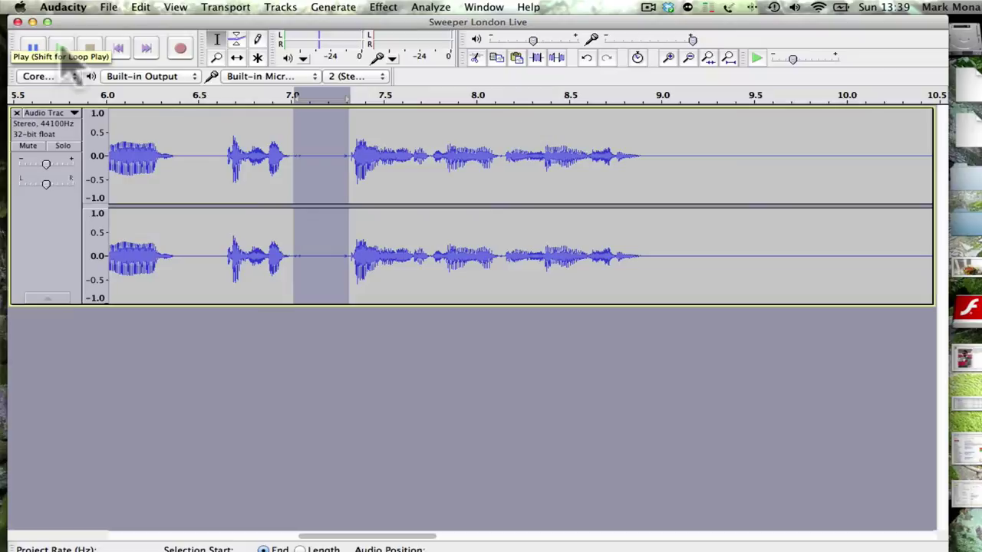
Step: Fill the selected gap with generated silence
{"action": "left_click", "coordinate": [342, 8]}
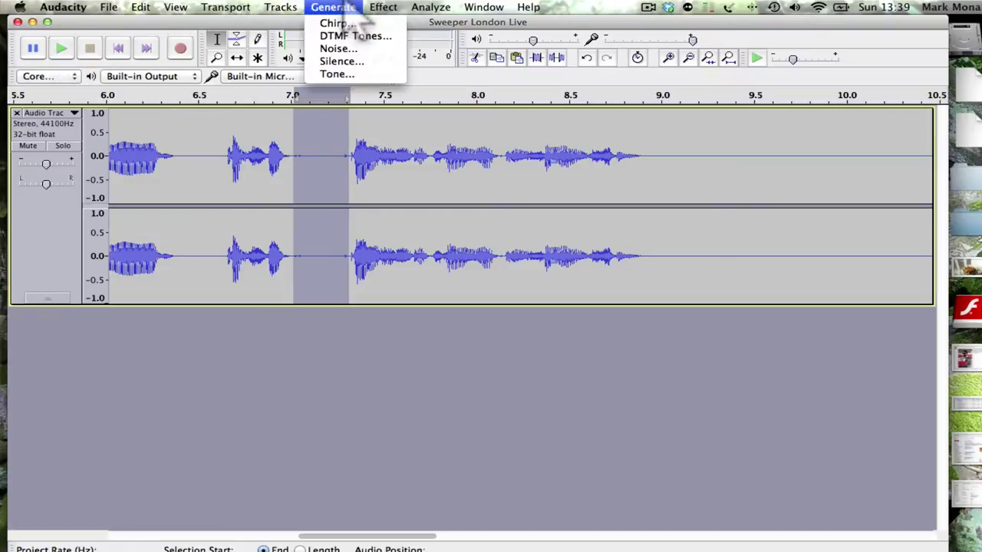
{"action": "left_click", "coordinate": [361, 63]}
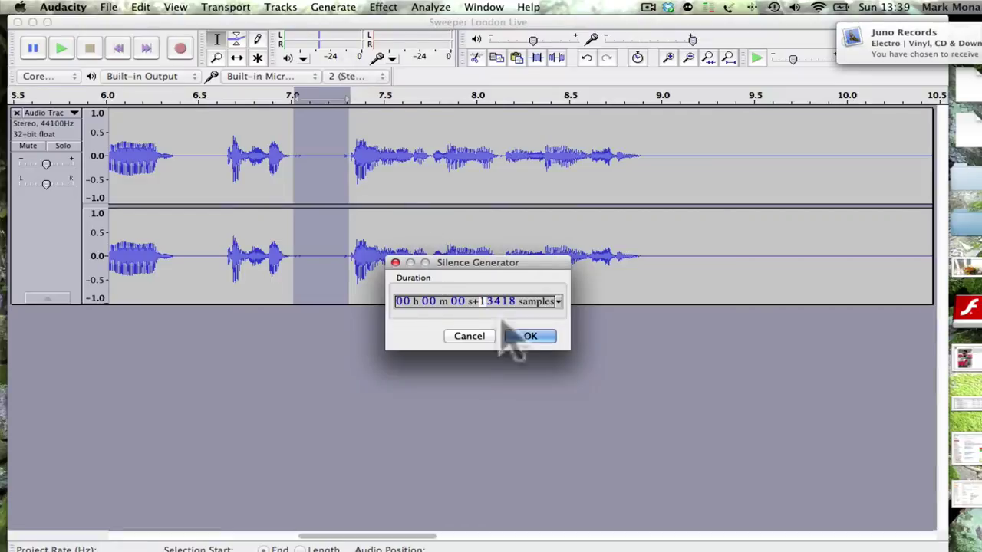
{"action": "left_click", "coordinate": [508, 332]}
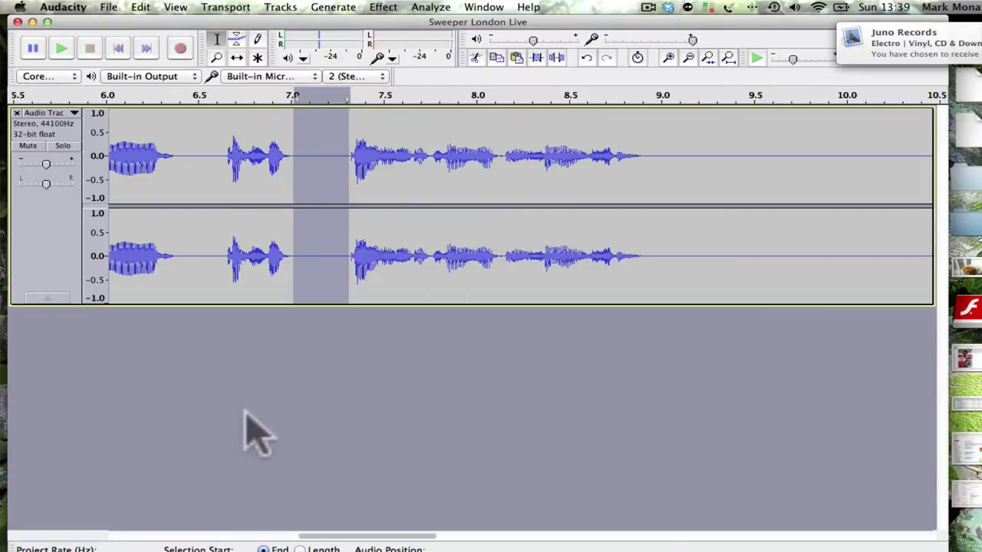
Step: Select the silent lead-in from 0 to 0.8 s and delete it
{"action": "left_click_drag", "start_coordinate": [387, 541], "coordinate": [60, 543]}
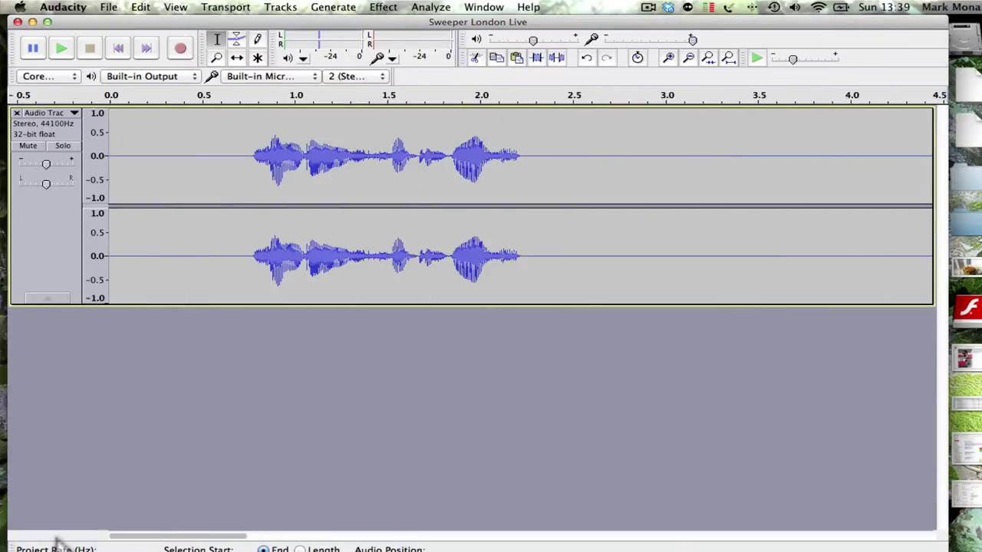
{"action": "left_click", "coordinate": [253, 157]}
{"action": "left_click_drag", "start_coordinate": [245, 158], "coordinate": [109, 146]}
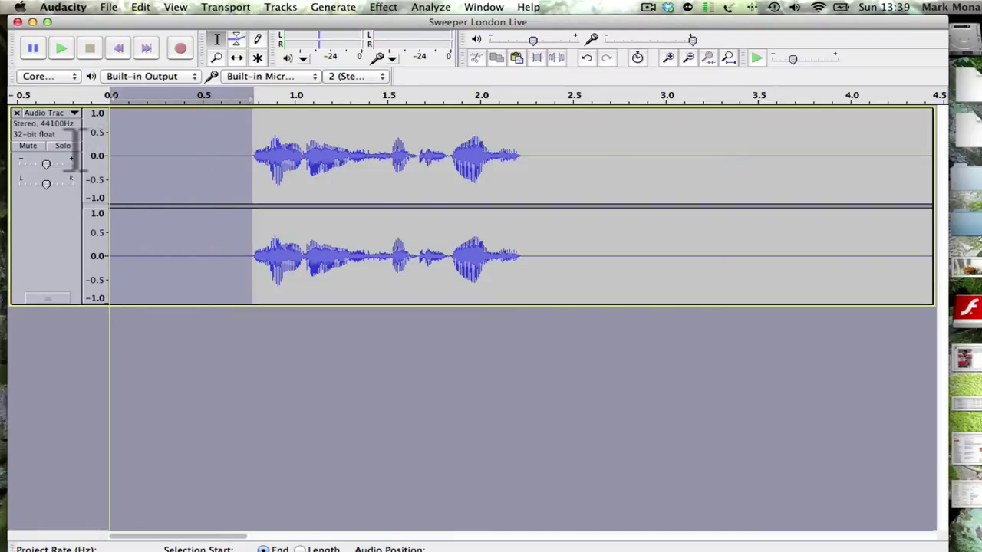
{"action": "left_click", "coordinate": [383, 7]}
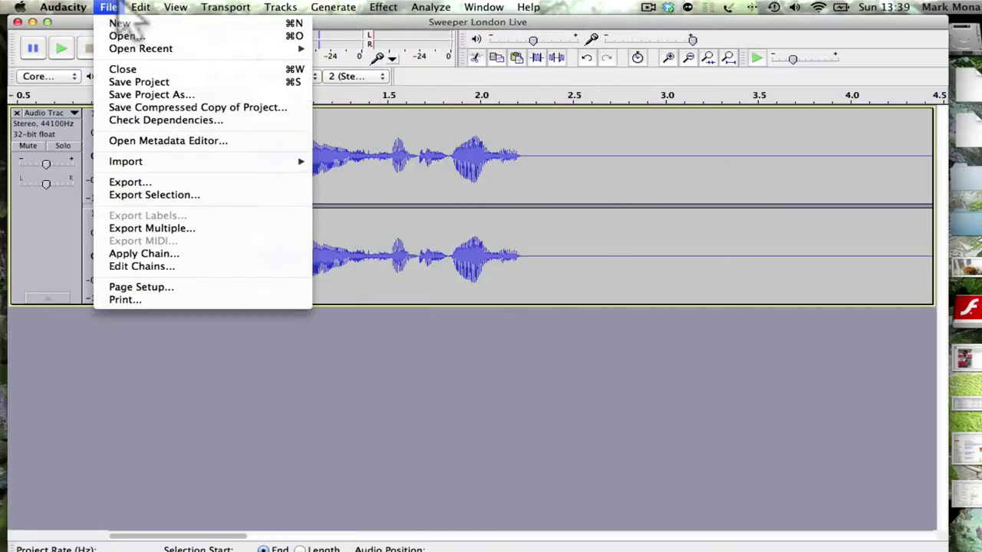
{"action": "mouse_move", "coordinate": [139, 9]}
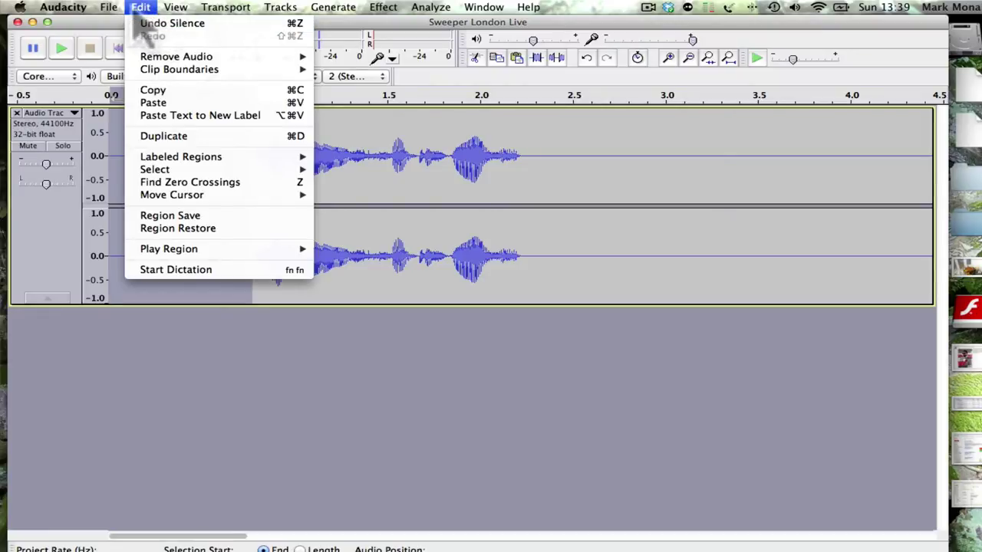
{"action": "left_click", "coordinate": [142, 8]}
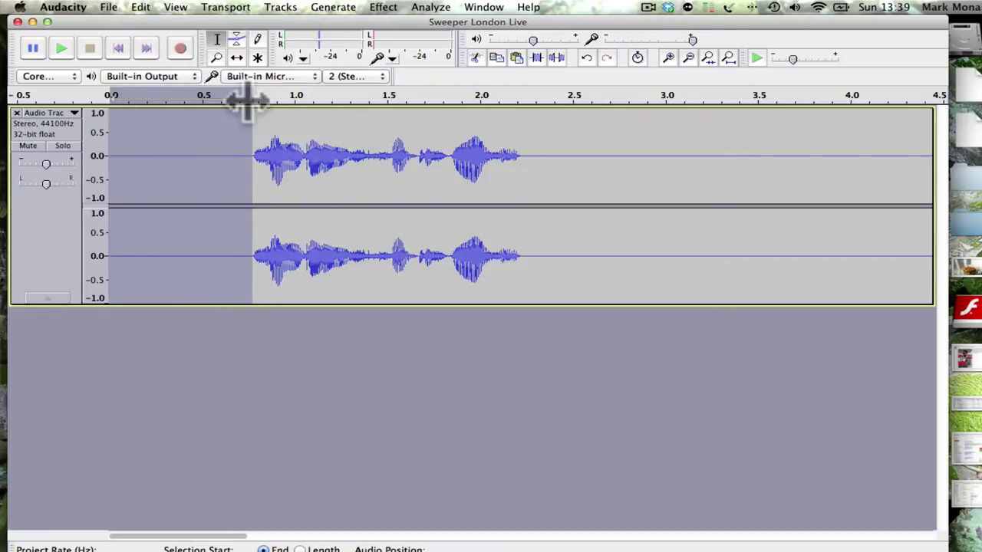
{"action": "key", "text": "Delete"}
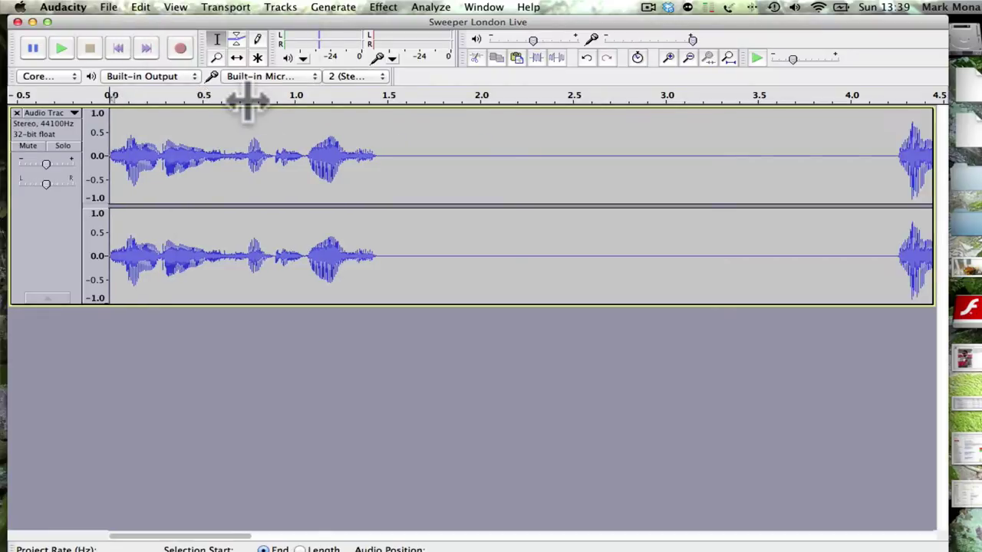
Step: Play back the trimmed audio, then select the vocal phrase from 0 to 1.45 s
{"action": "left_click", "coordinate": [63, 48]}
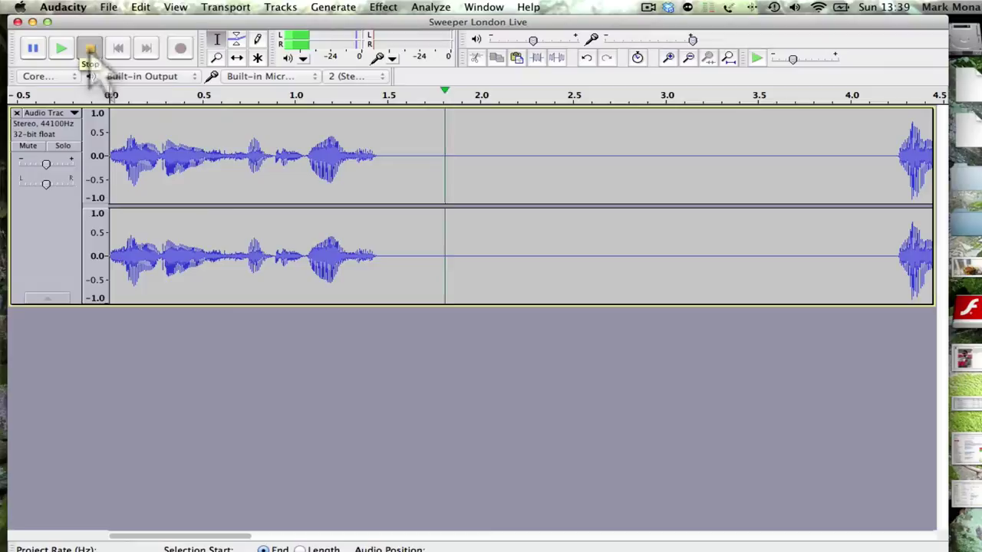
{"action": "left_click", "coordinate": [89, 50]}
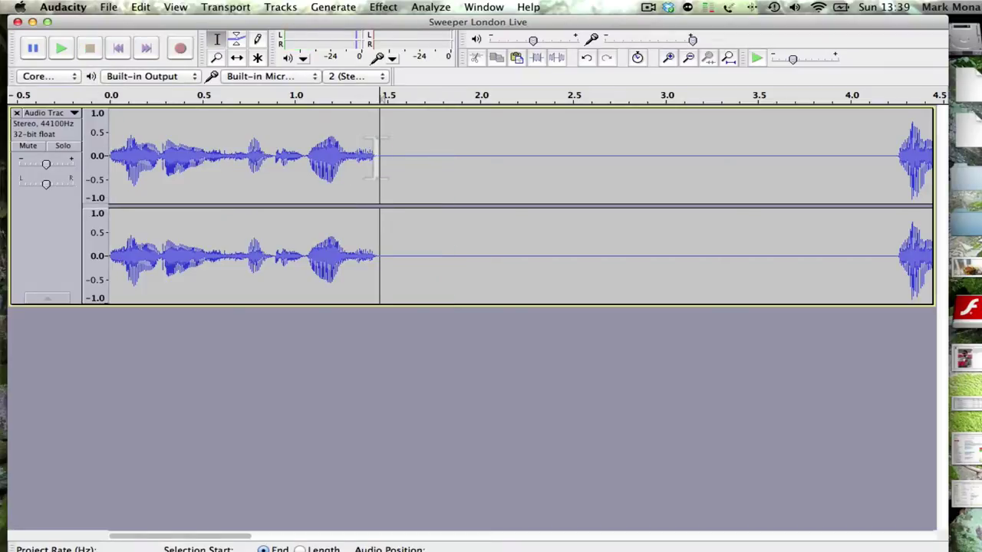
{"action": "mouse_move", "coordinate": [376, 157]}
{"action": "left_mouse_down"}
{"action": "mouse_move", "coordinate": [115, 176]}
{"action": "mouse_move", "coordinate": [17, 196]}
{"action": "left_mouse_up"}
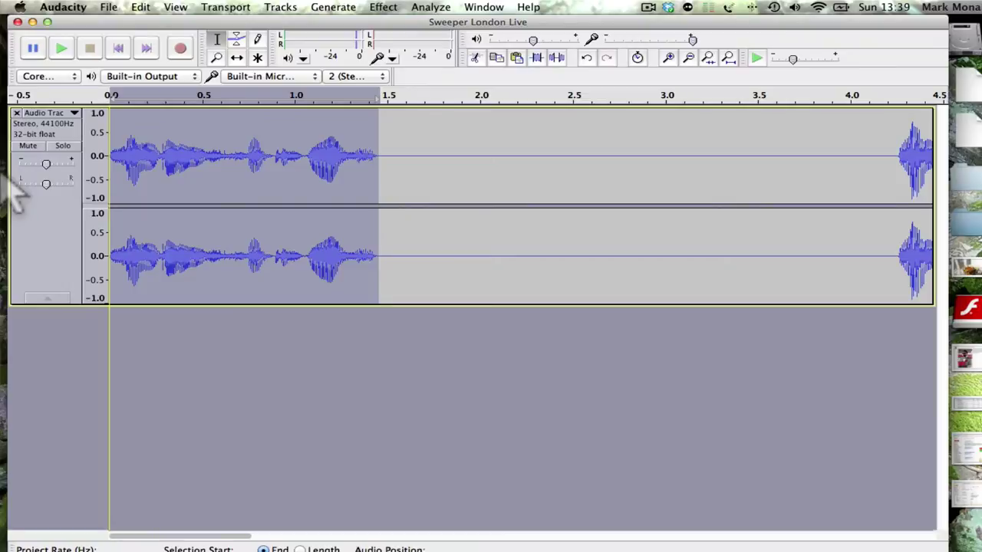
Step: Load the Telephone curve in Equalization and preview it on the vocal
{"action": "left_click", "coordinate": [390, 8]}
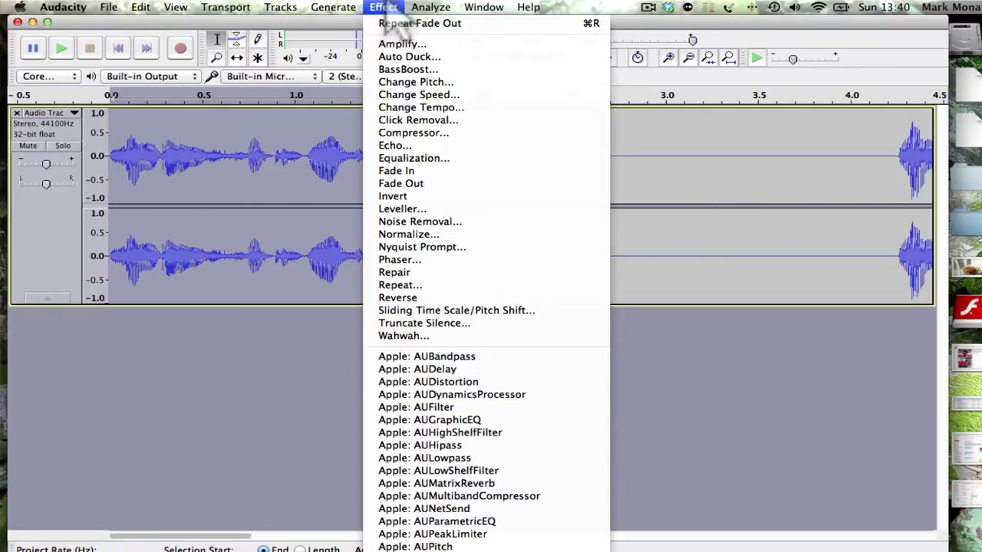
{"action": "left_click", "coordinate": [426, 161]}
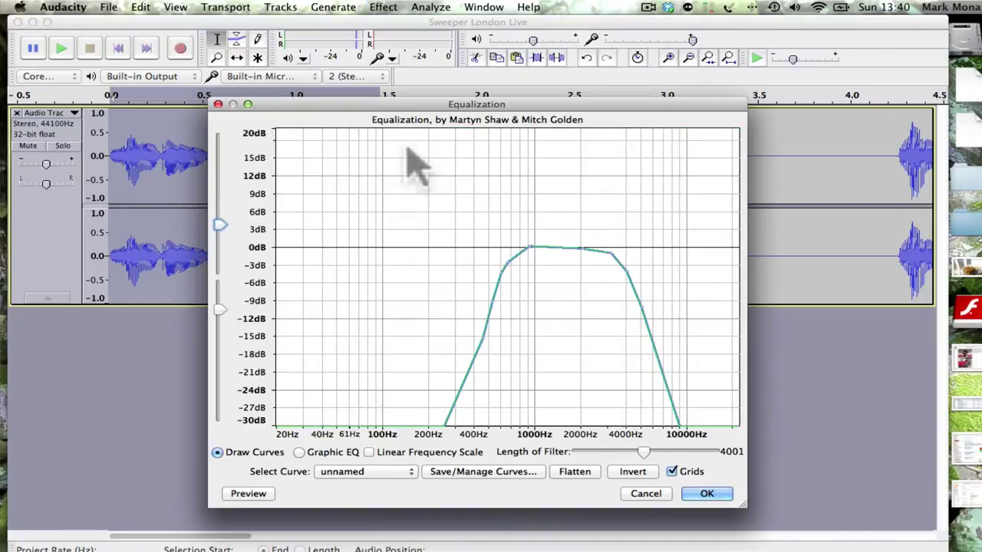
{"action": "left_click_drag", "start_coordinate": [390, 108], "coordinate": [381, 104]}
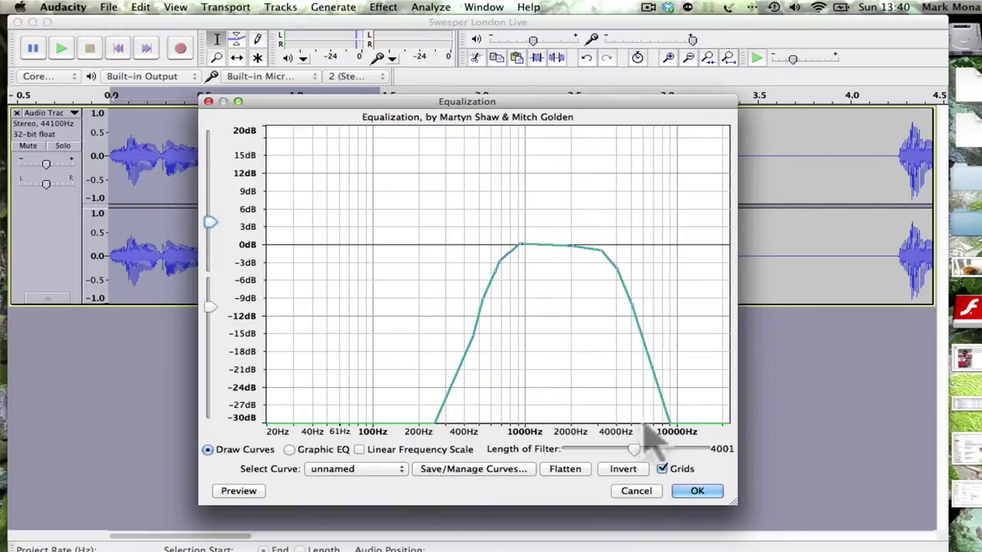
{"action": "left_click", "coordinate": [358, 471]}
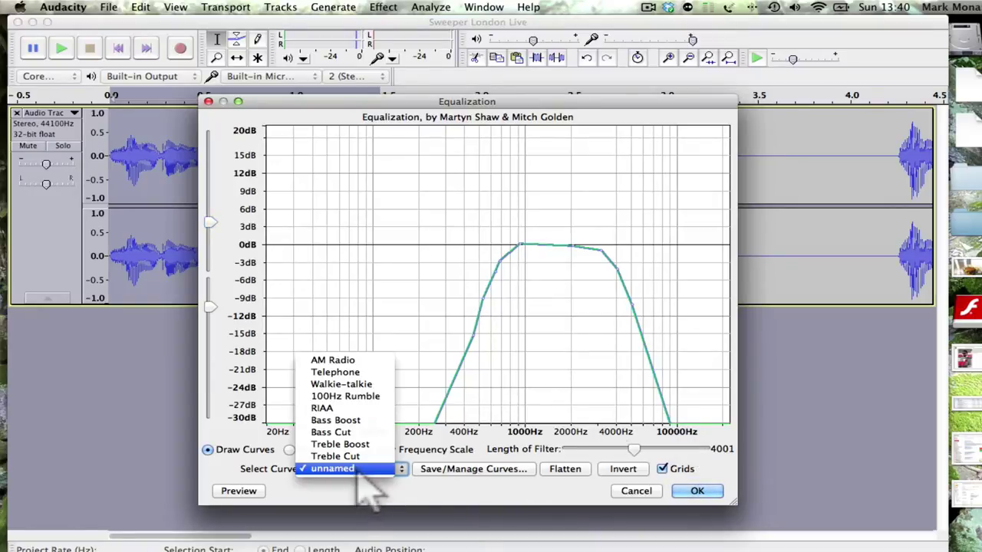
{"action": "left_click", "coordinate": [361, 373]}
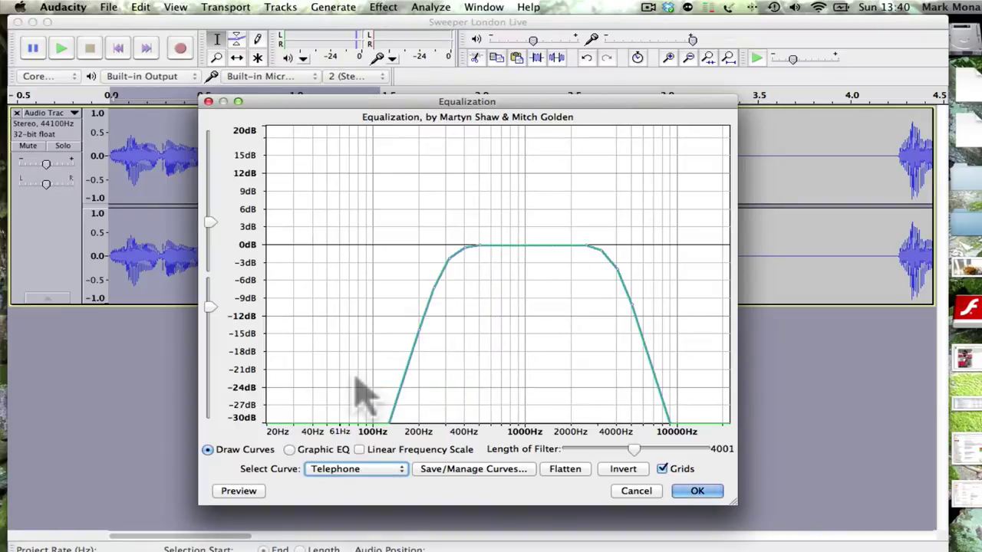
{"action": "left_click", "coordinate": [240, 494]}
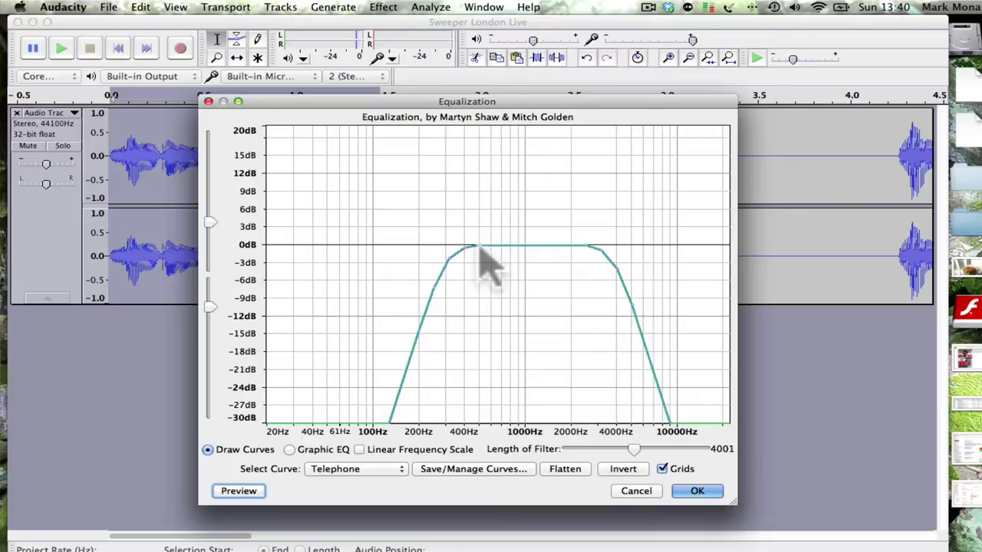
Step: Reshape the curve to raise the low cutoff to about 300Hz, preview, and apply it
{"action": "left_click_drag", "start_coordinate": [478, 248], "coordinate": [530, 244]}
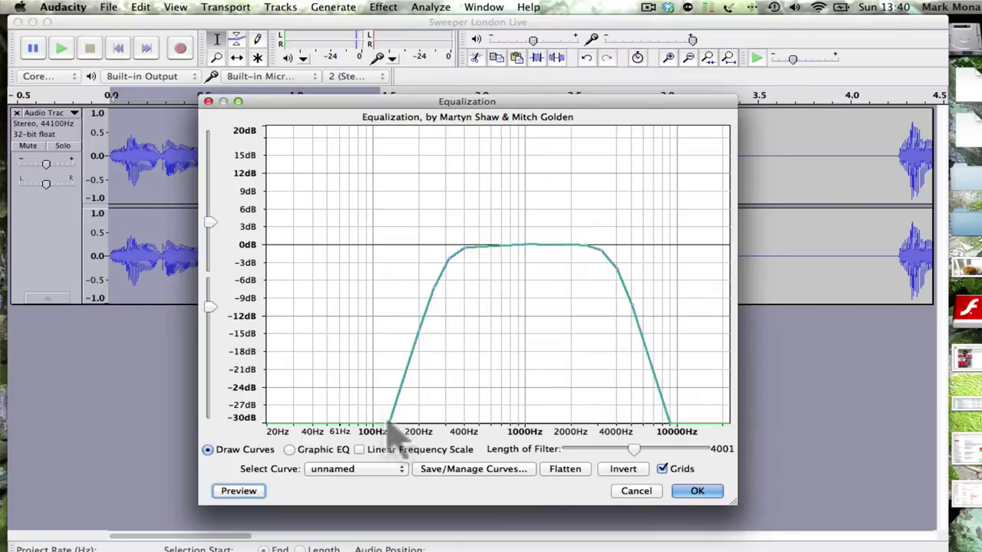
{"action": "left_click_drag", "start_coordinate": [390, 417], "coordinate": [419, 422]}
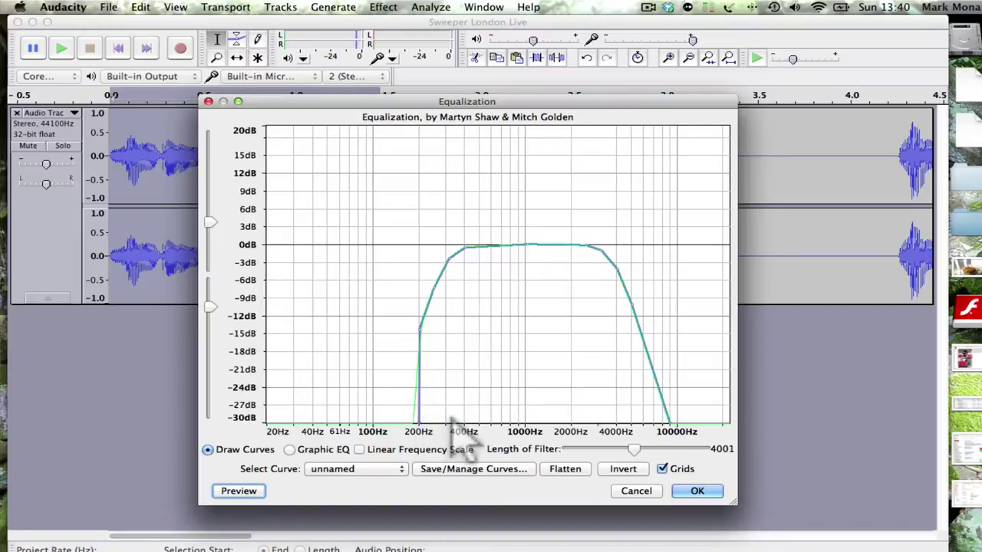
{"action": "left_click_drag", "start_coordinate": [420, 330], "coordinate": [435, 331]}
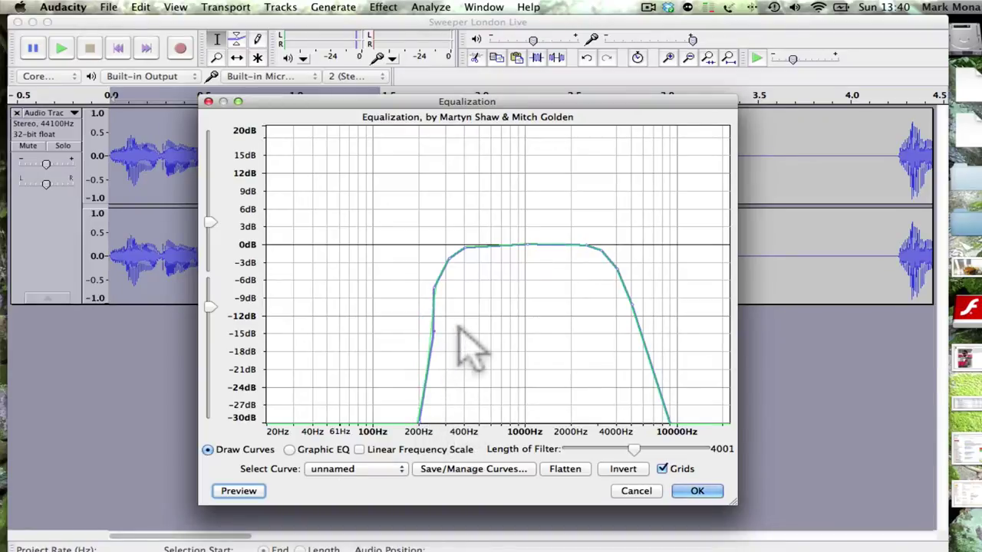
{"action": "left_click_drag", "start_coordinate": [435, 287], "coordinate": [497, 259]}
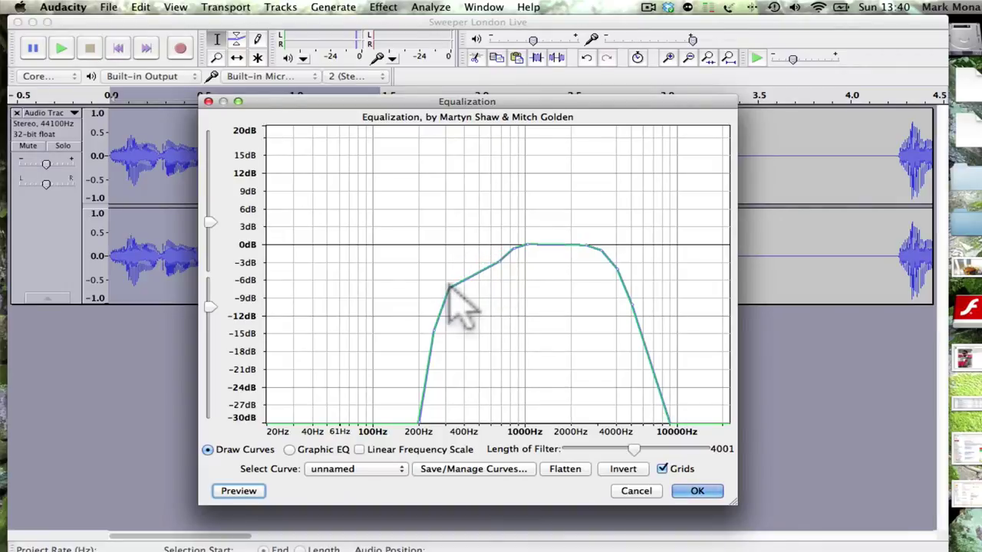
{"action": "left_click_drag", "start_coordinate": [449, 287], "coordinate": [476, 285]}
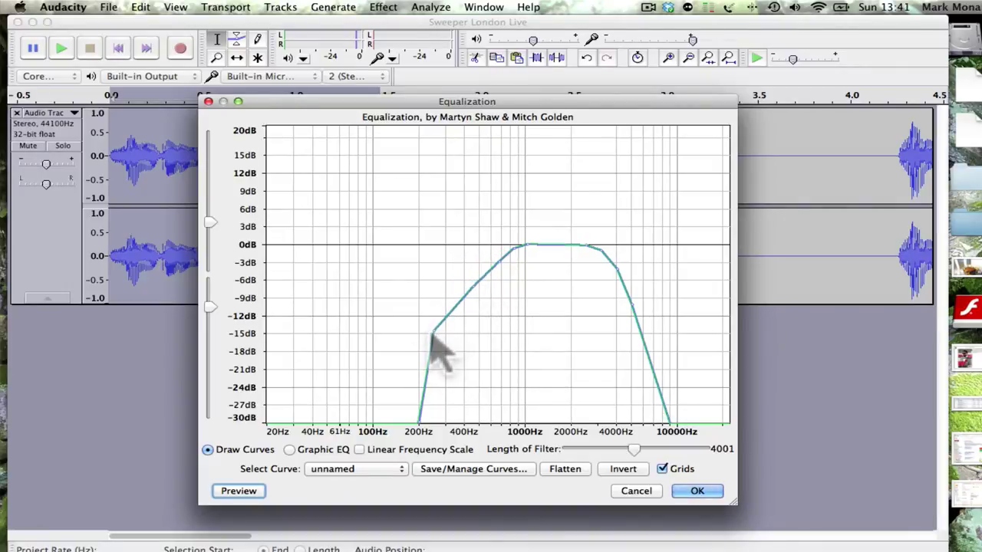
{"action": "left_click_drag", "start_coordinate": [432, 334], "coordinate": [458, 330]}
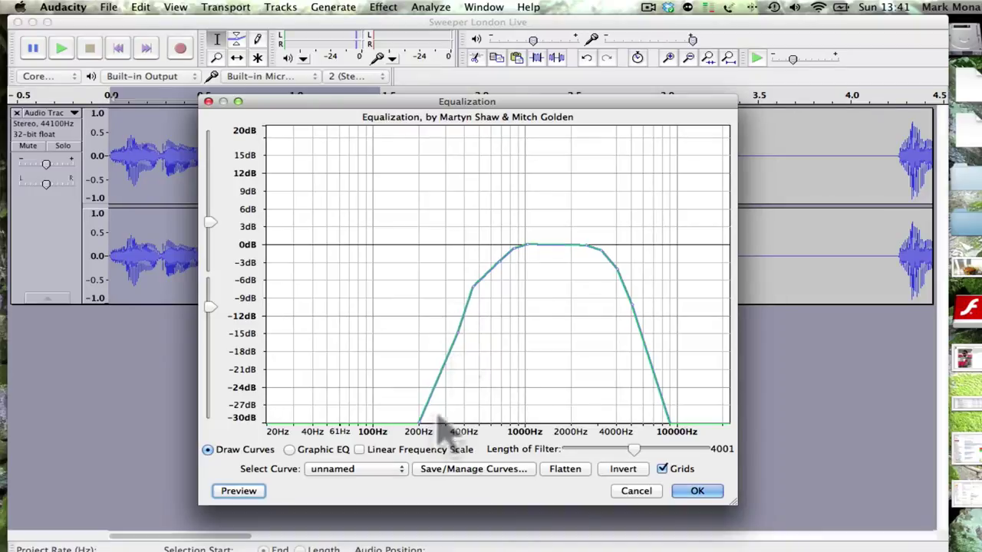
{"action": "left_click_drag", "start_coordinate": [420, 420], "coordinate": [445, 422]}
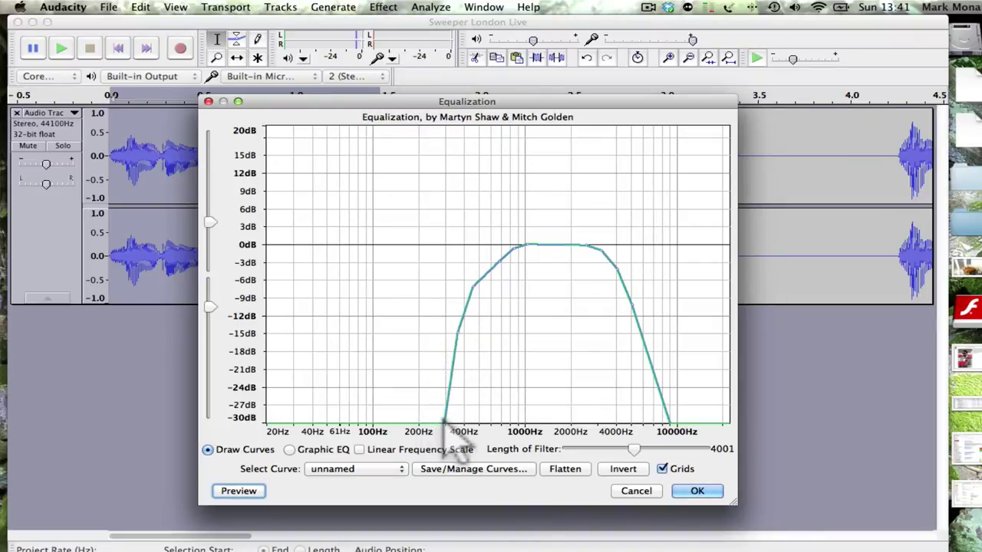
{"action": "left_click_drag", "start_coordinate": [457, 332], "coordinate": [466, 331]}
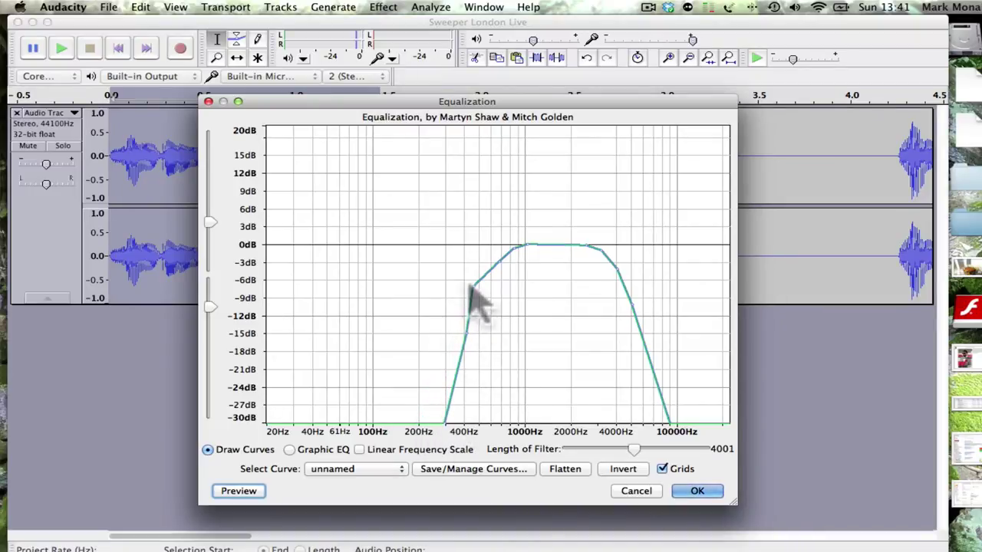
{"action": "left_click_drag", "start_coordinate": [475, 285], "coordinate": [480, 289]}
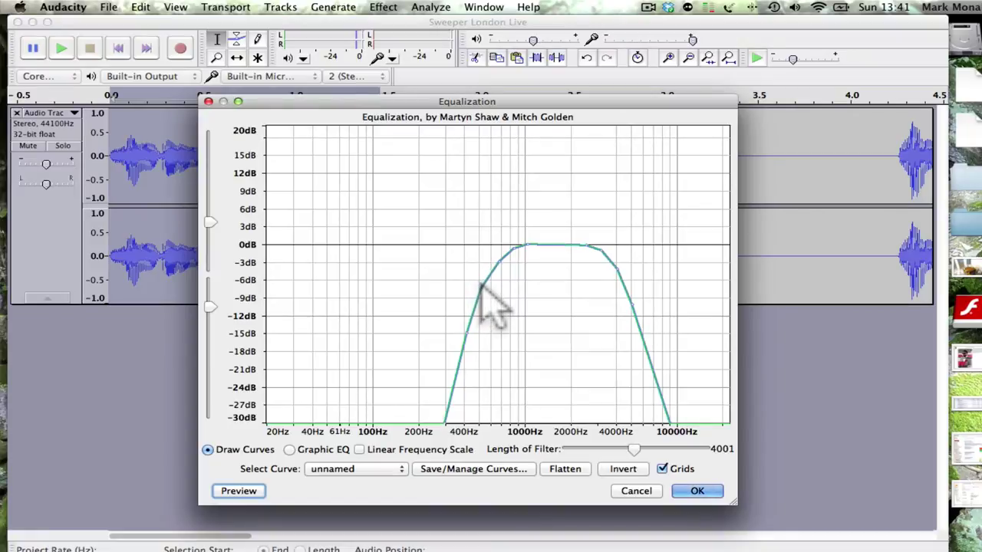
{"action": "left_click", "coordinate": [247, 496]}
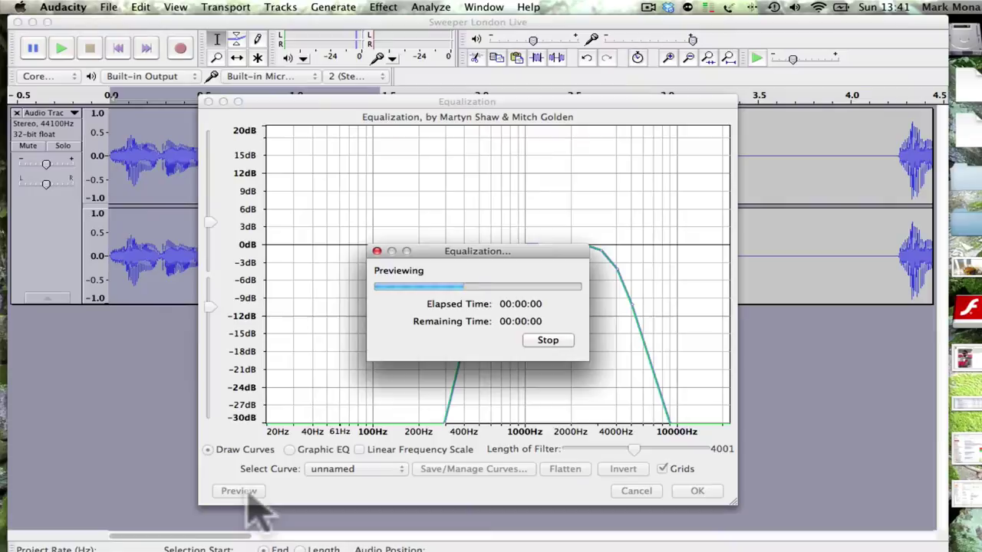
{"action": "left_click", "coordinate": [697, 492]}
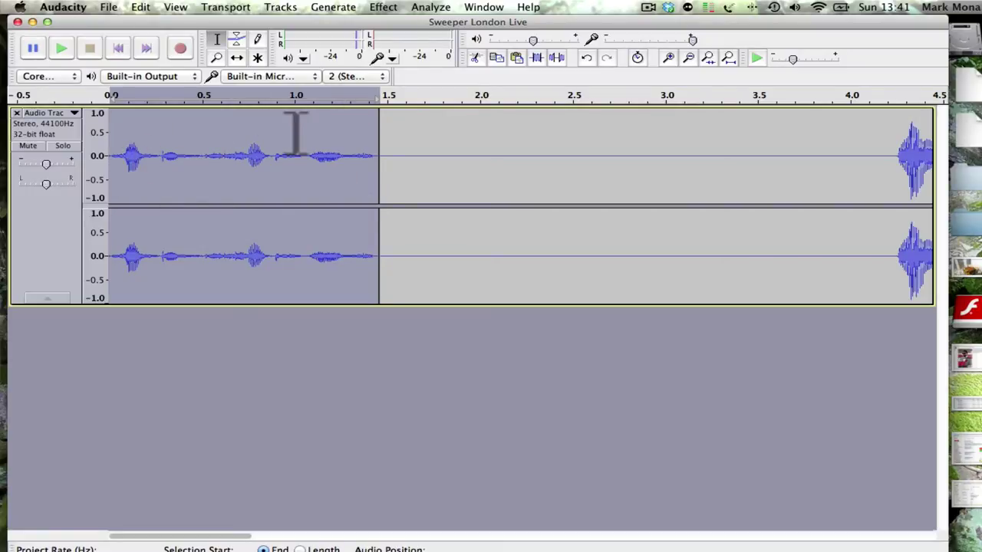
Step: Normalize the EQ'd vocal to a -1.0 dB peak and play it back
{"action": "left_click", "coordinate": [384, 7]}
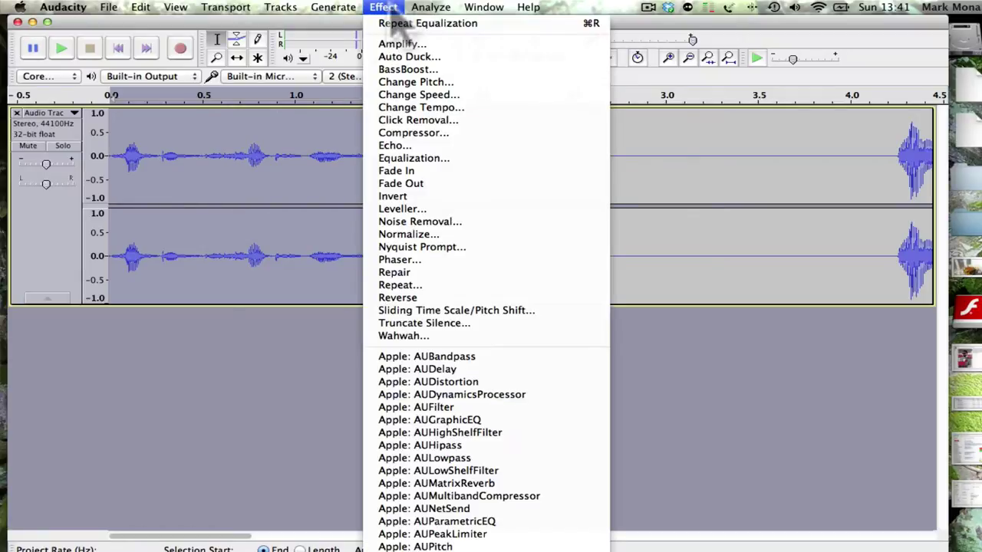
{"action": "left_click", "coordinate": [424, 238]}
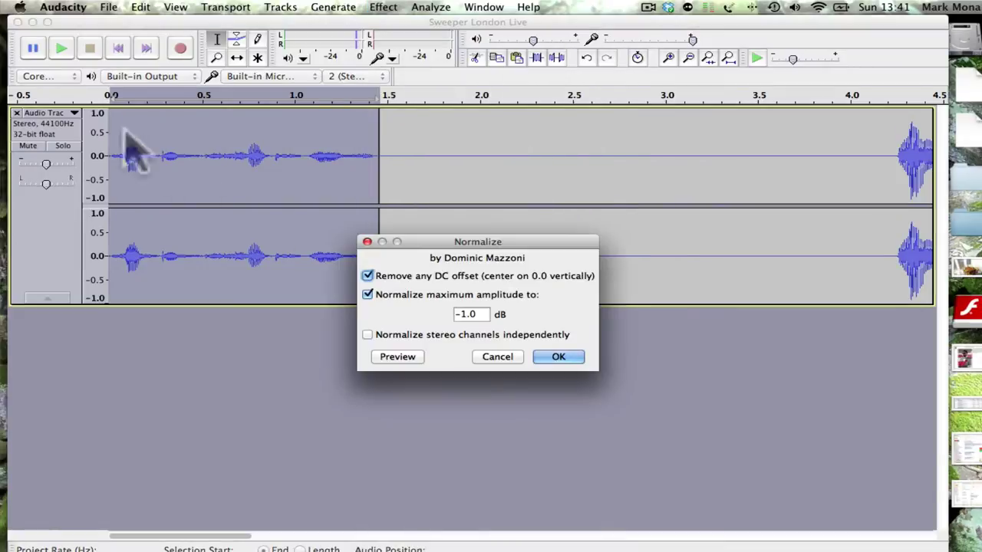
{"action": "left_click", "coordinate": [558, 357]}
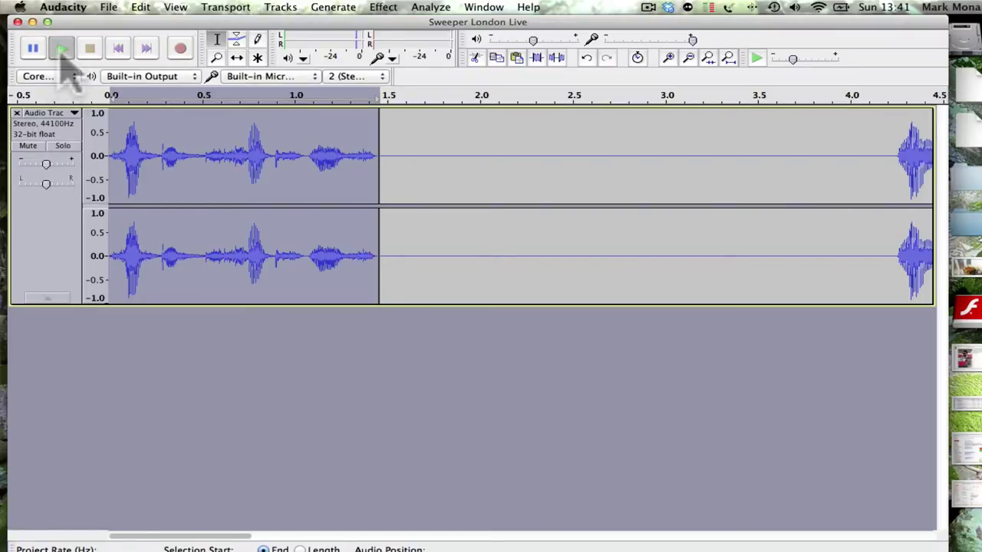
{"action": "left_click", "coordinate": [63, 56]}
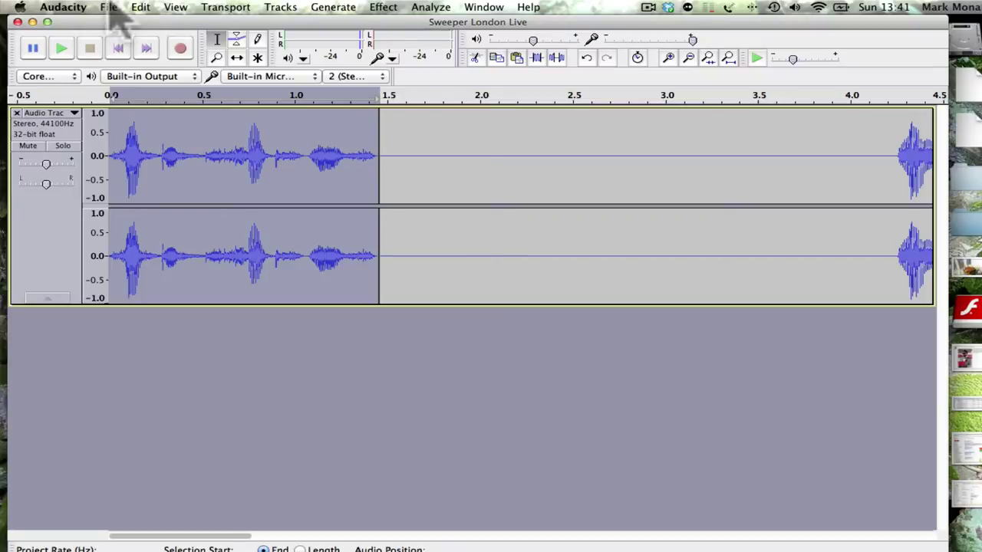
Step: Preview the MiskFX files, then import a copy of MiskFX_Free4_05.wav as a new track
{"action": "left_click", "coordinate": [146, 10]}
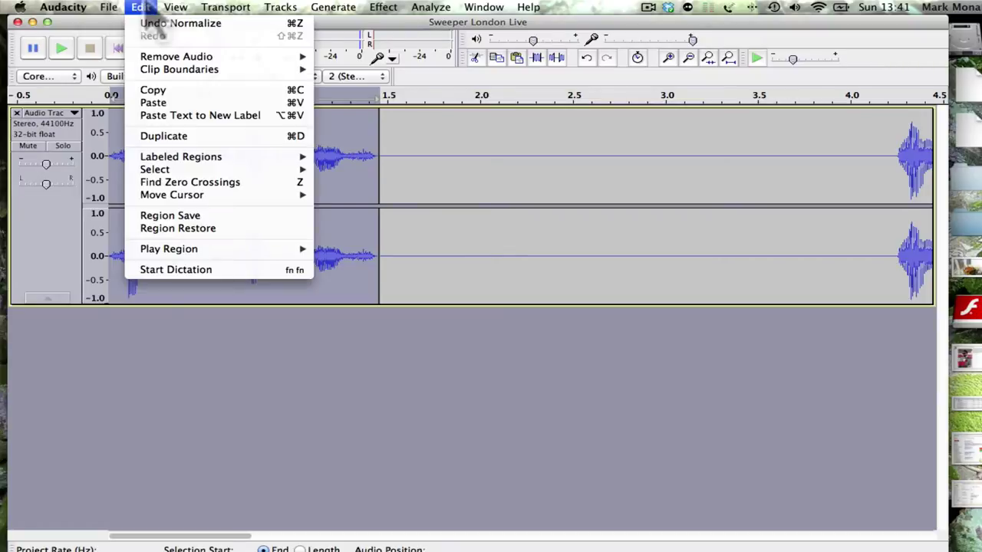
{"action": "mouse_move", "coordinate": [114, 16]}
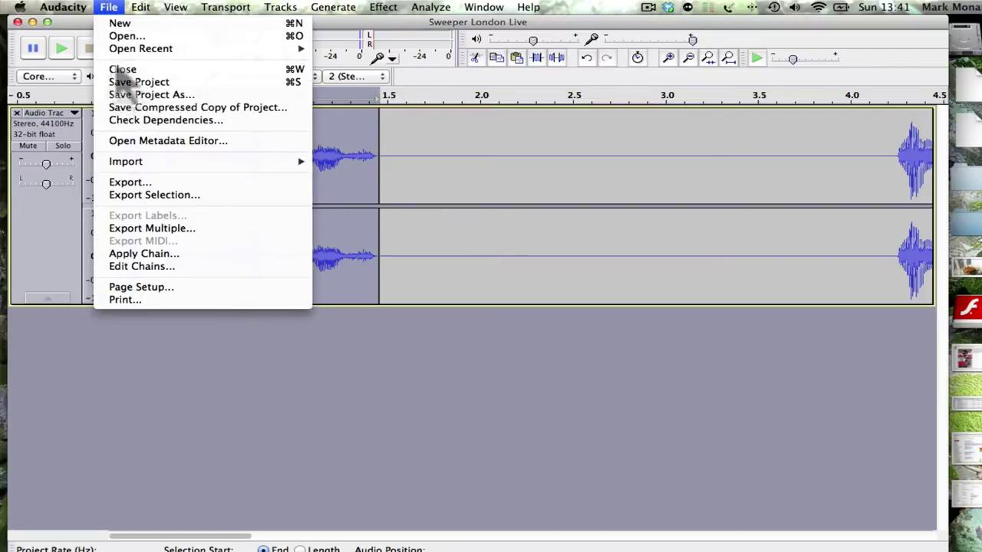
{"action": "mouse_move", "coordinate": [150, 163]}
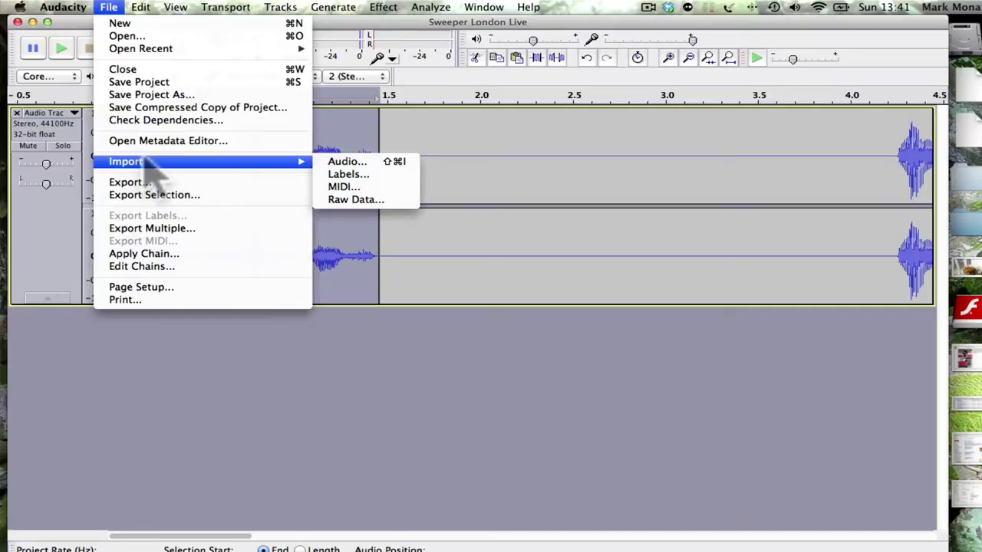
{"action": "left_click", "coordinate": [383, 164]}
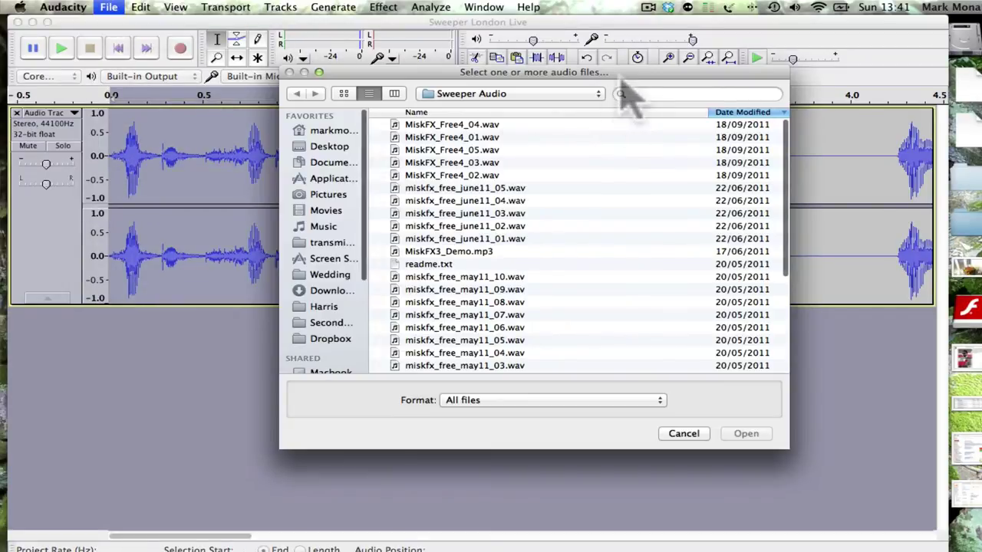
{"action": "left_click_drag", "start_coordinate": [623, 79], "coordinate": [594, 142]}
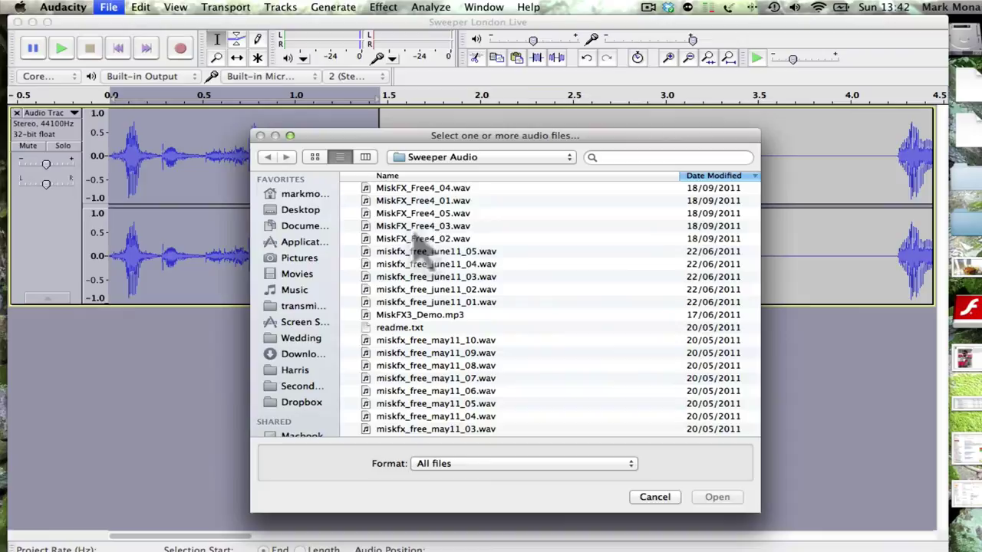
{"action": "left_click", "coordinate": [466, 188]}
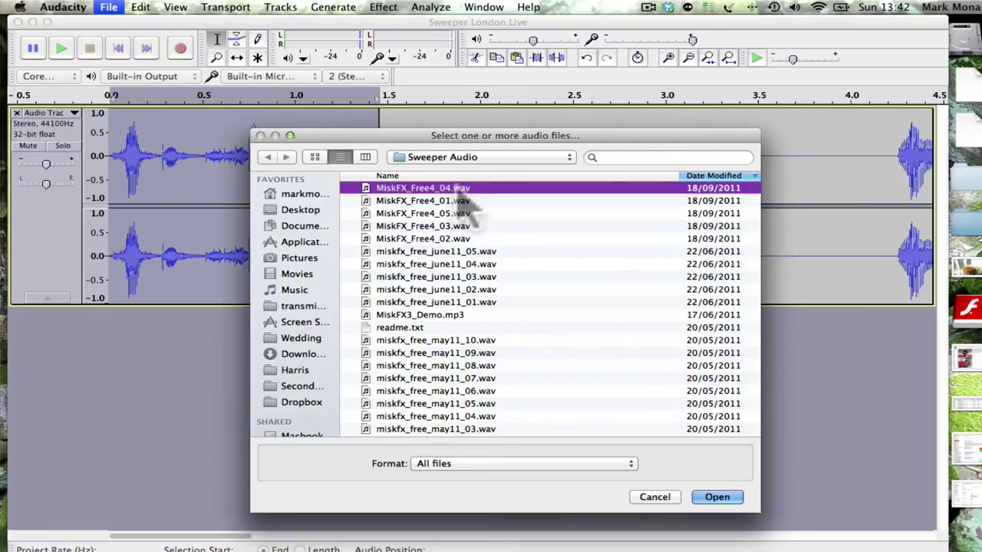
{"action": "key", "text": "space"}
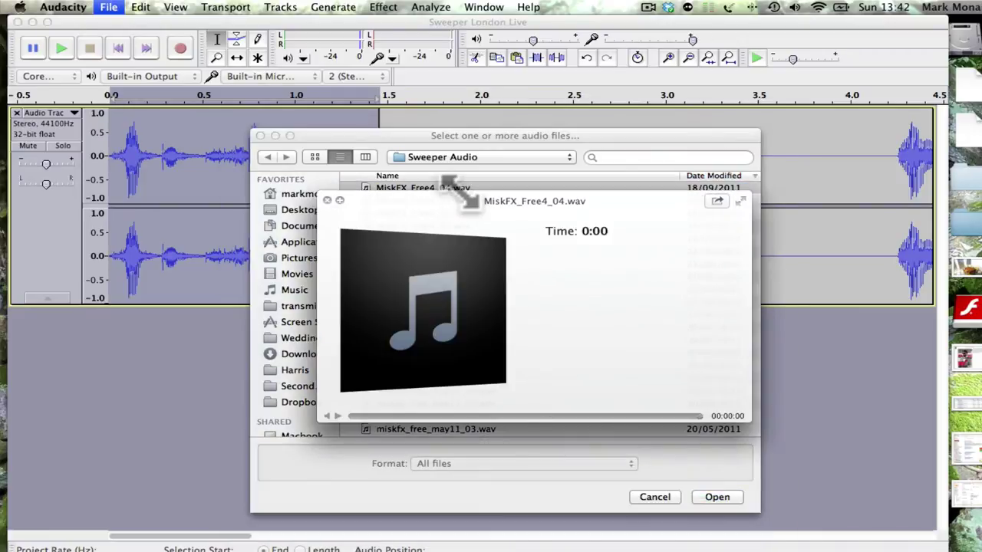
{"action": "key", "text": "Up"}
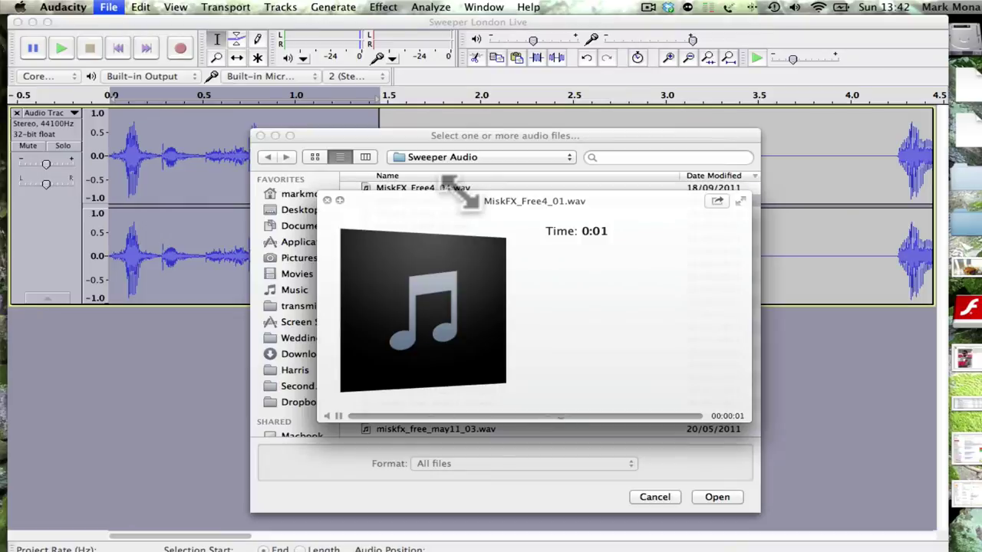
{"action": "key", "text": "Up"}
{"action": "left_click", "coordinate": [713, 500]}
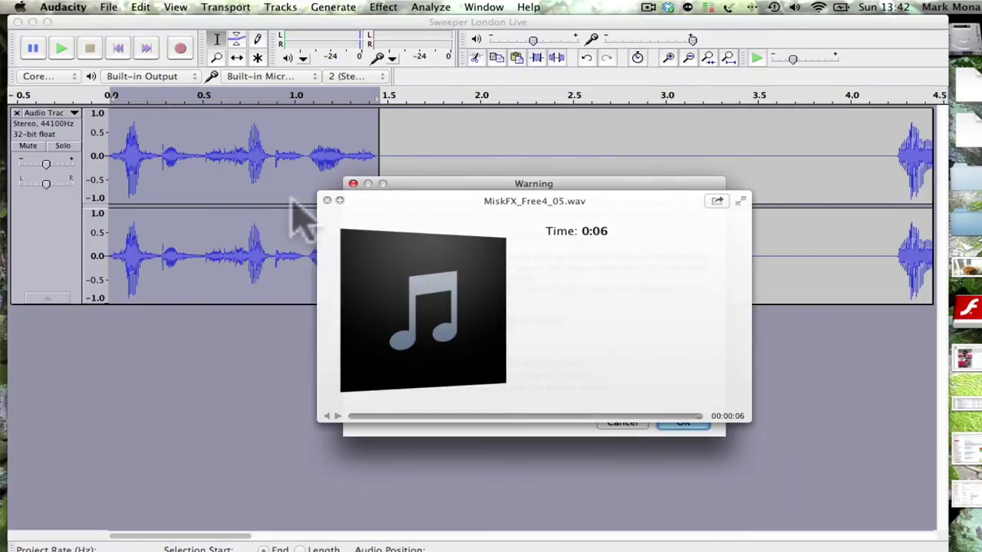
{"action": "left_click", "coordinate": [327, 201]}
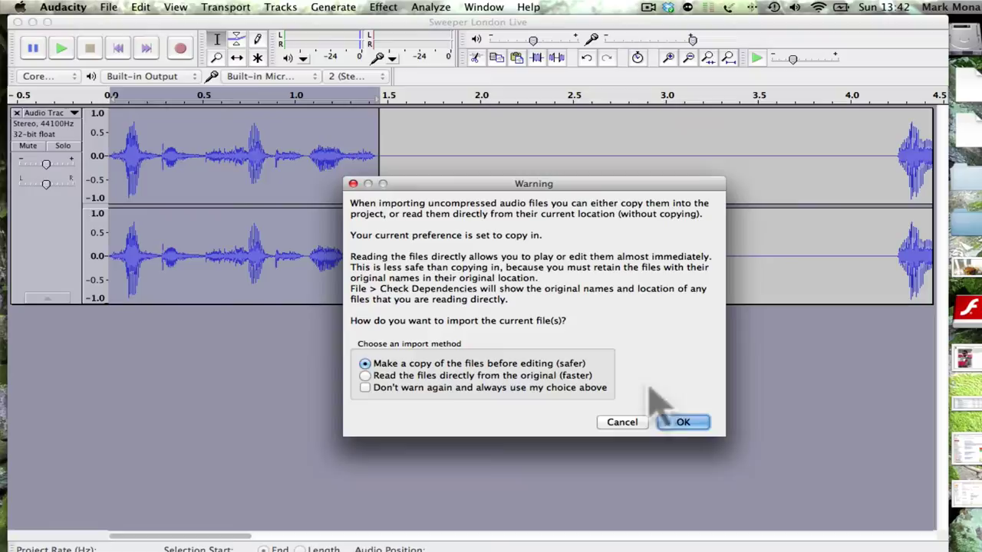
{"action": "left_click", "coordinate": [685, 424]}
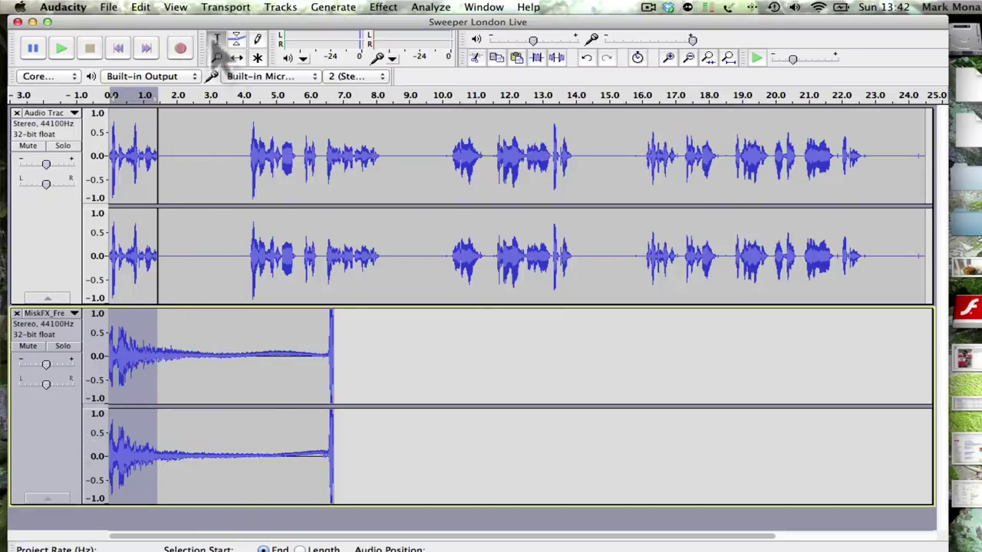
Step: Clear the selection and play the vocal and sound effect layers together
{"action": "left_click", "coordinate": [115, 48]}
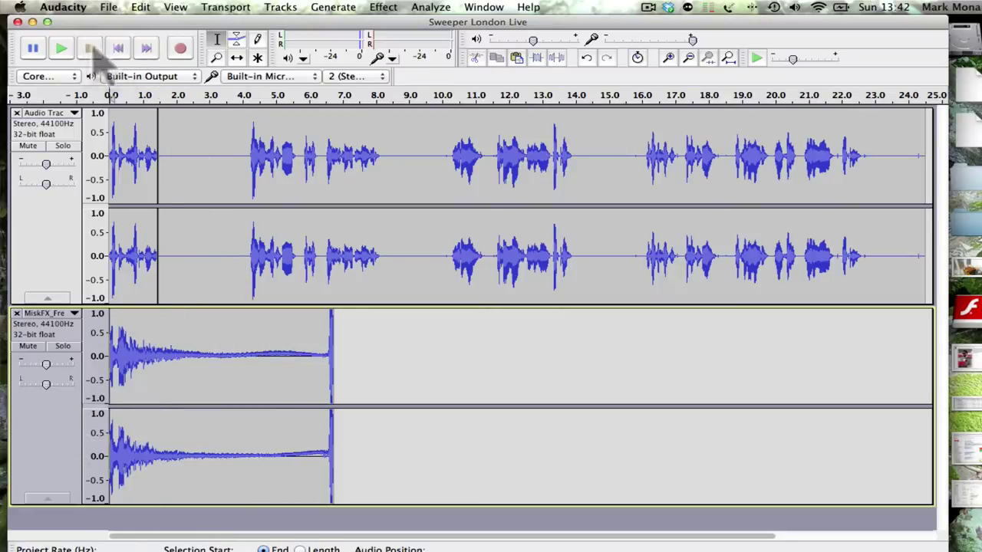
{"action": "left_click", "coordinate": [62, 48]}
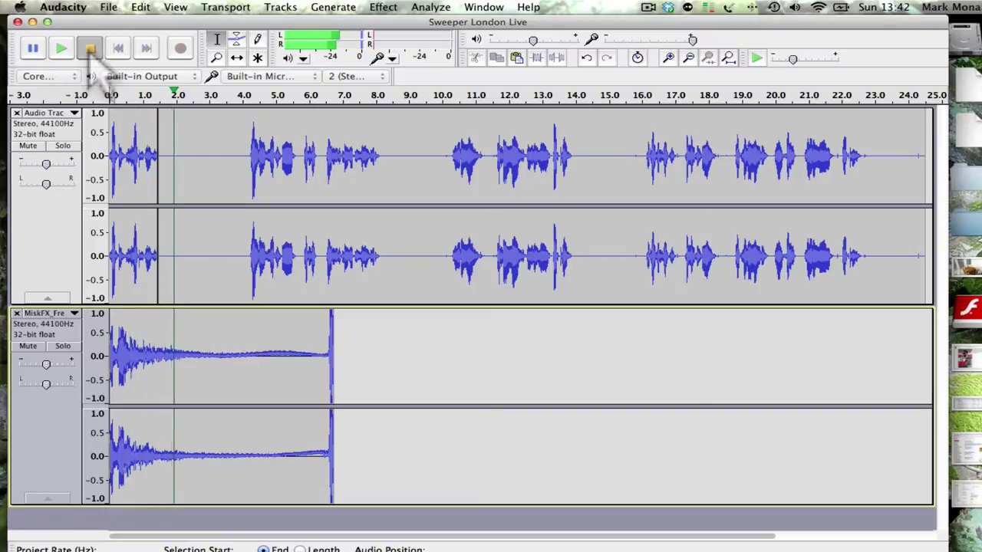
{"action": "left_click", "coordinate": [89, 47]}
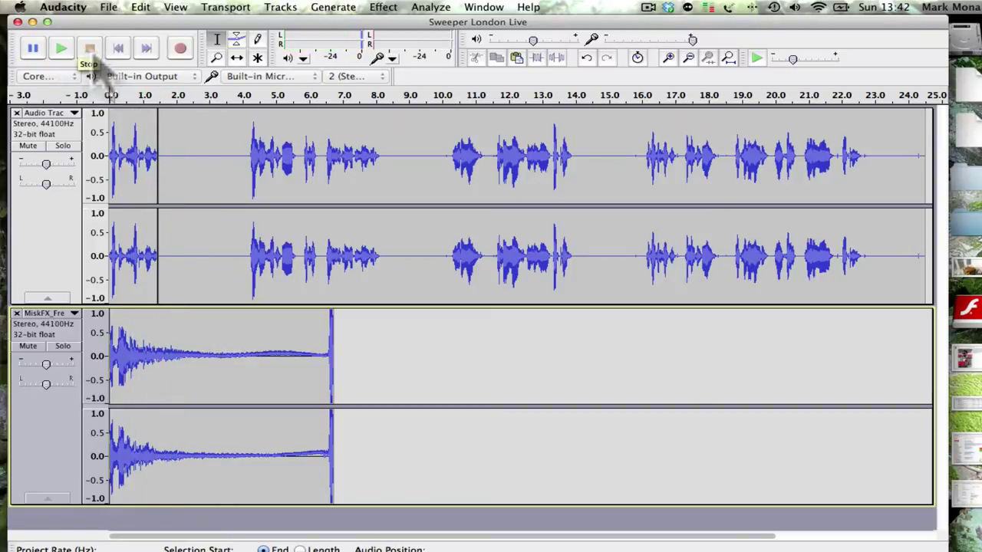
Step: Time-shift the vocal clip to start at about 0.6 s and play to check it
{"action": "left_click", "coordinate": [238, 58]}
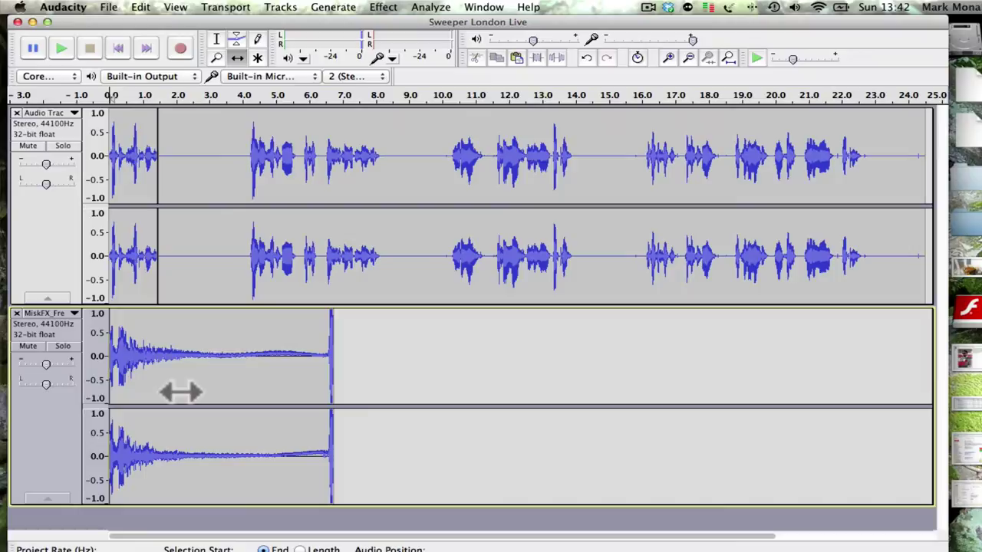
{"action": "left_click_drag", "start_coordinate": [214, 266], "coordinate": [489, 244]}
{"action": "left_click_drag", "start_coordinate": [140, 240], "coordinate": [191, 241]}
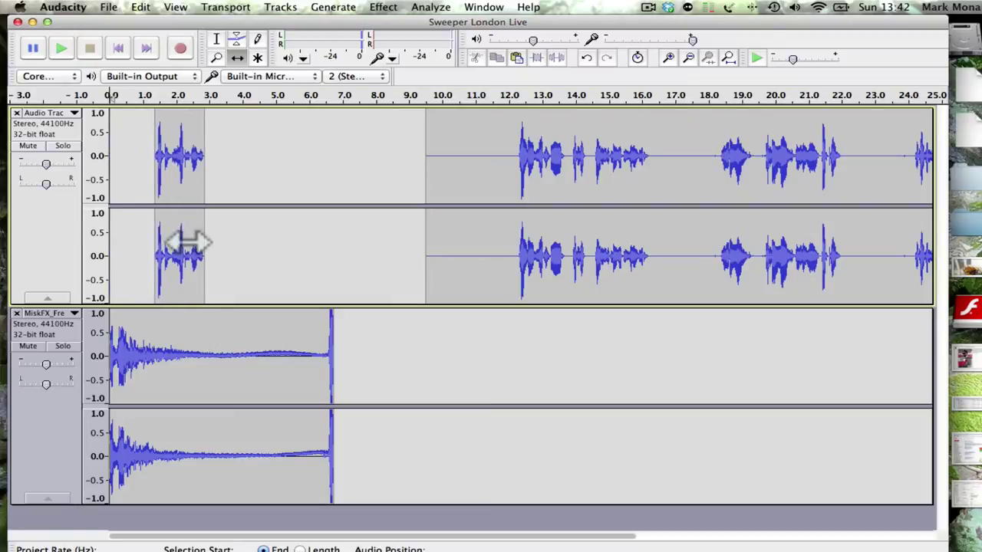
{"action": "left_click", "coordinate": [670, 60]}
{"action": "left_click", "coordinate": [670, 60]}
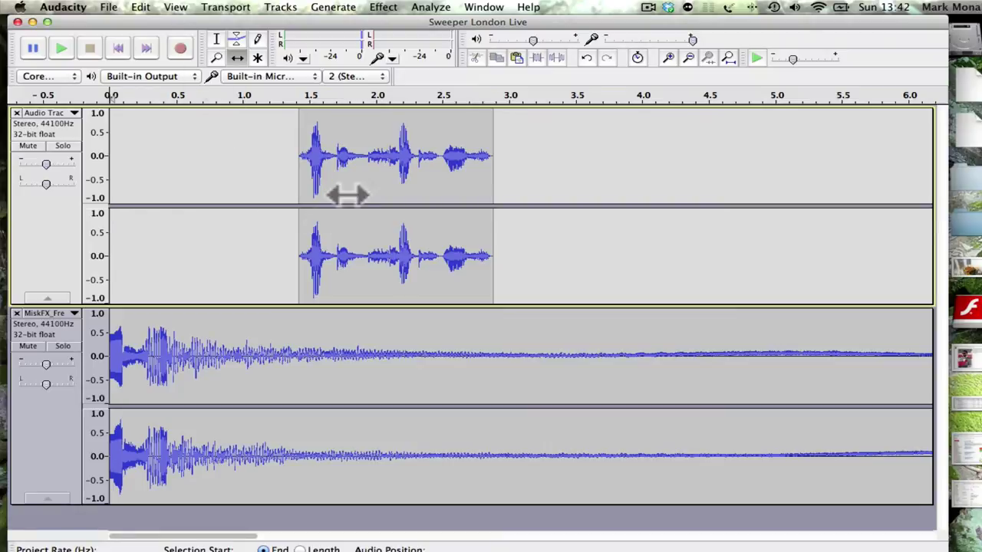
{"action": "left_click_drag", "start_coordinate": [348, 195], "coordinate": [247, 203]}
{"action": "left_click", "coordinate": [62, 49]}
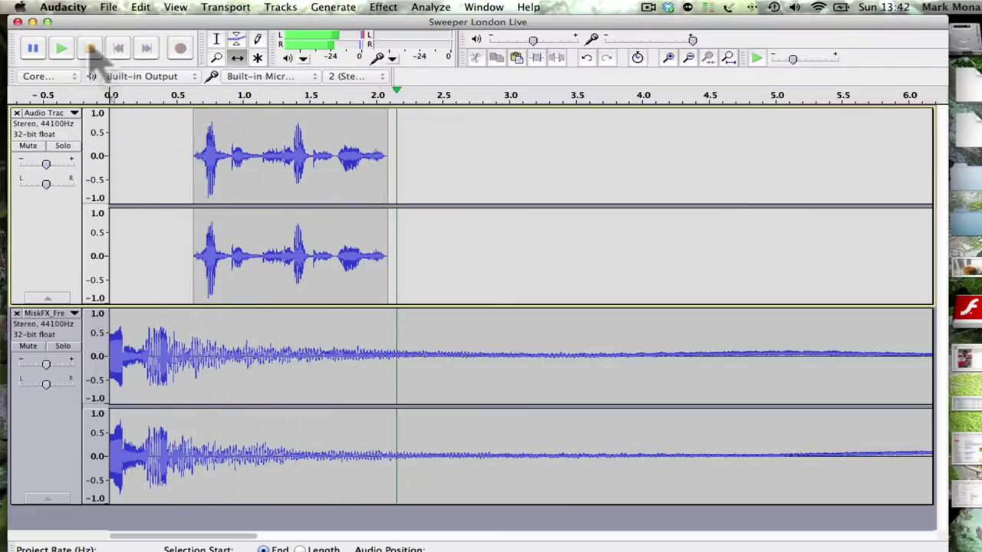
{"action": "left_click", "coordinate": [90, 48]}
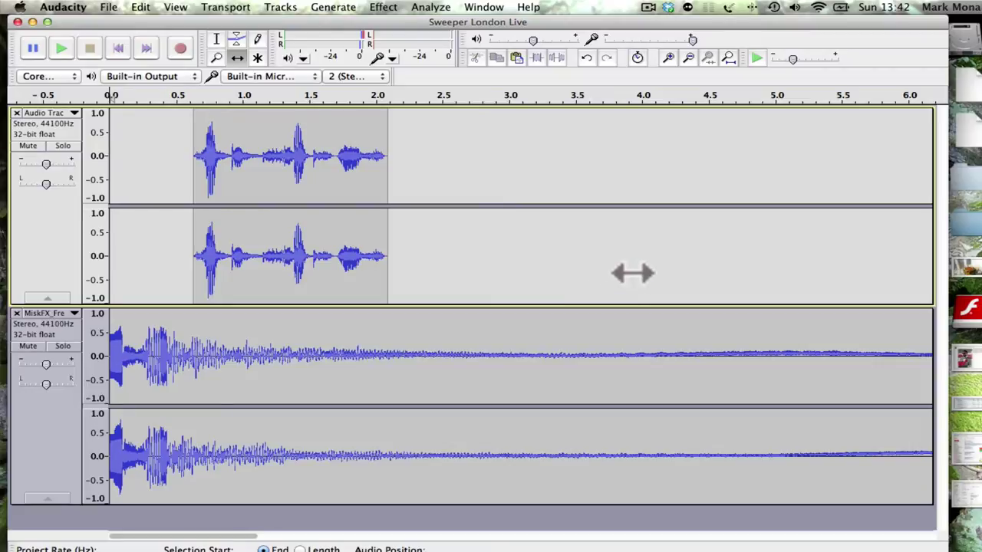
Step: Preview MiskFX_Free4_04.wav and import a copy of it as the third track
{"action": "left_click", "coordinate": [108, 7]}
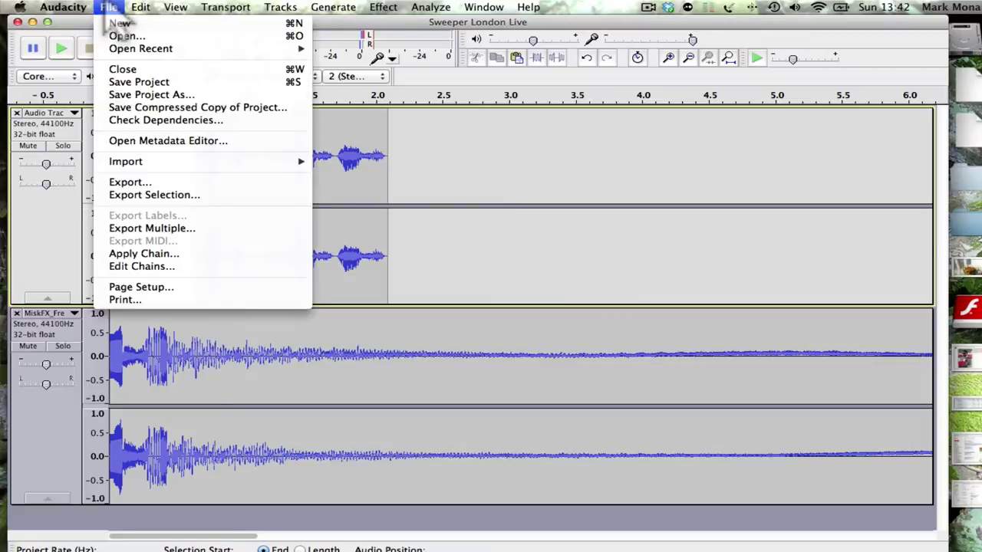
{"action": "mouse_move", "coordinate": [165, 161]}
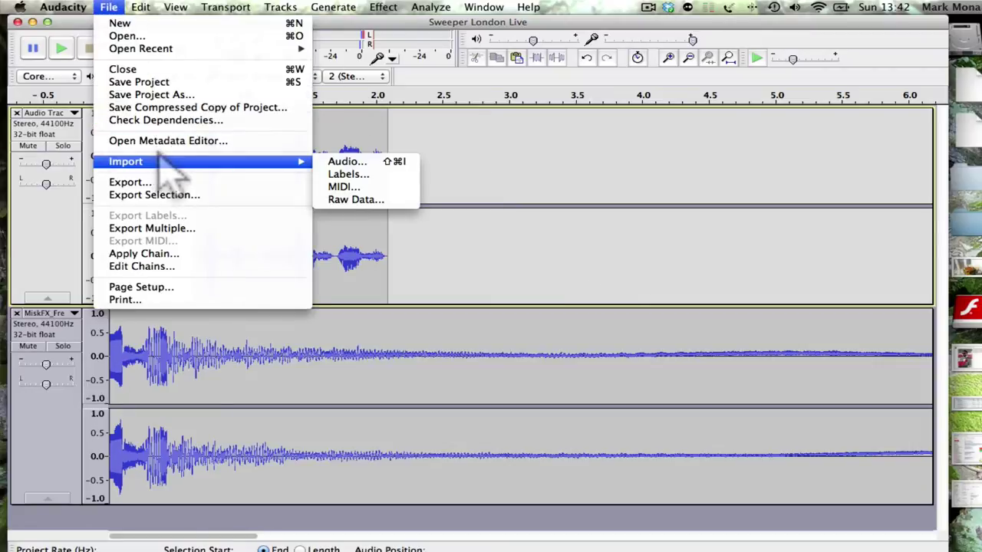
{"action": "left_click", "coordinate": [349, 161]}
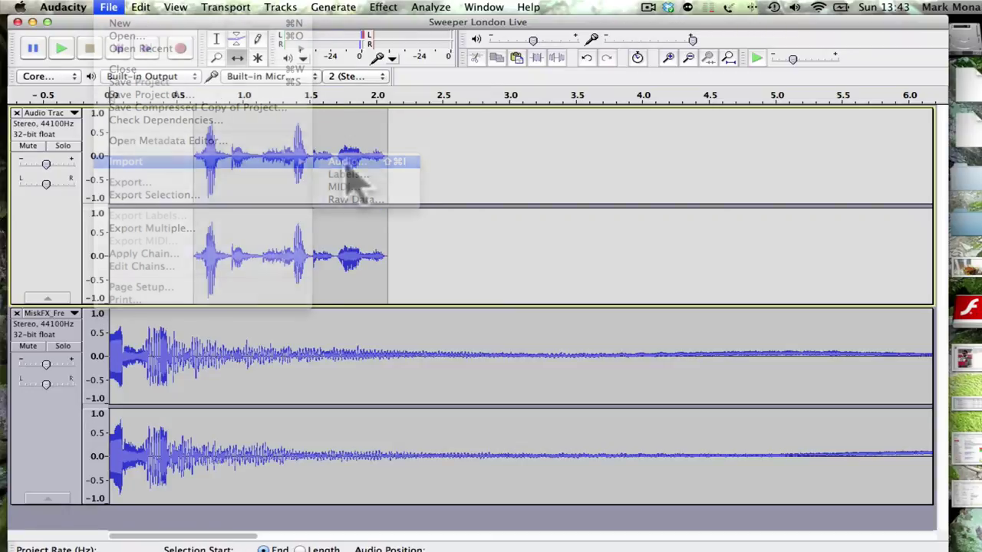
{"action": "left_click", "coordinate": [497, 125]}
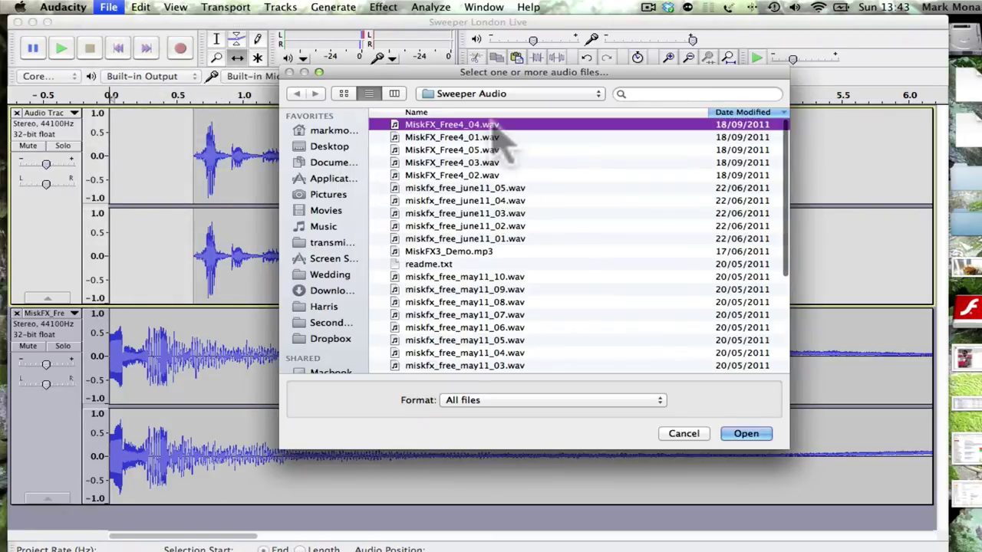
{"action": "key", "text": "space"}
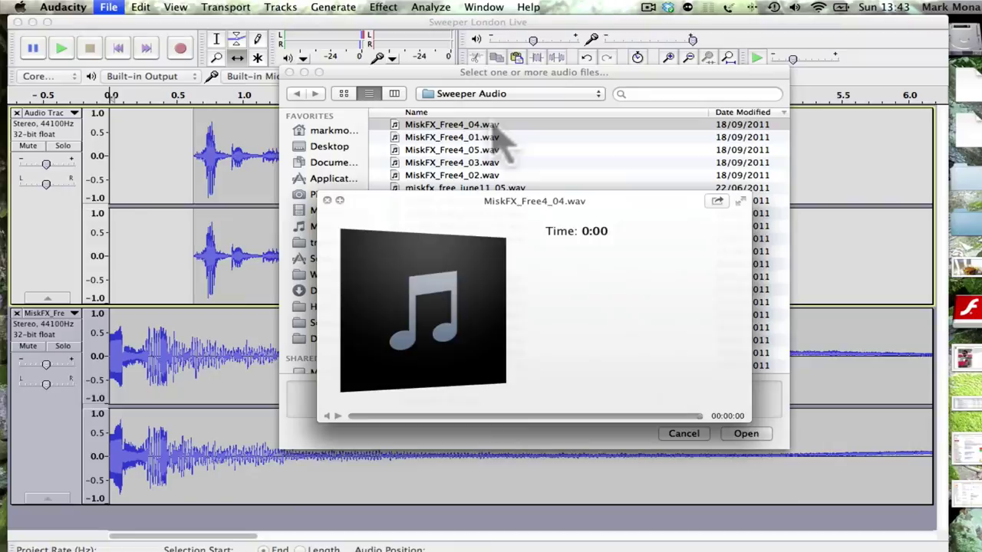
{"action": "left_click", "coordinate": [326, 200]}
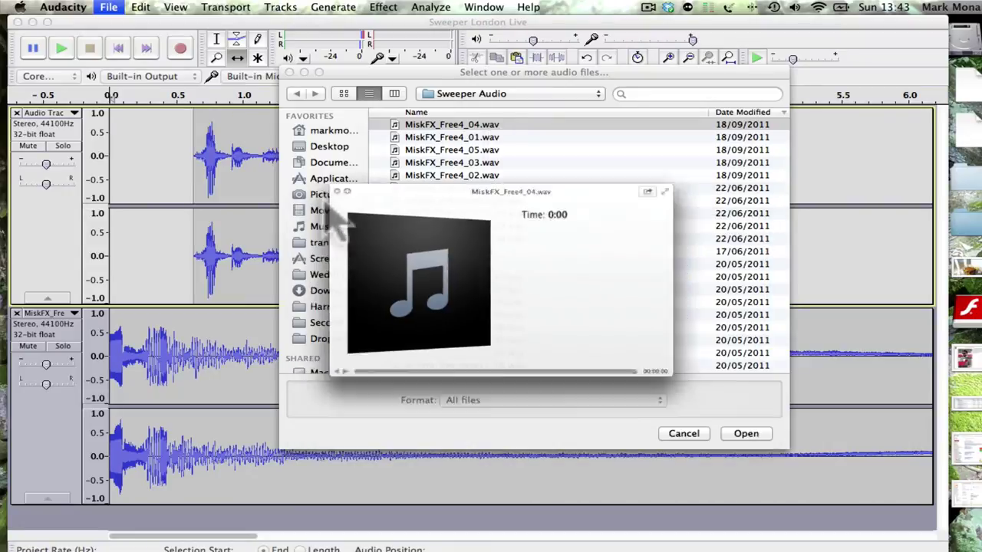
{"action": "left_click", "coordinate": [746, 434]}
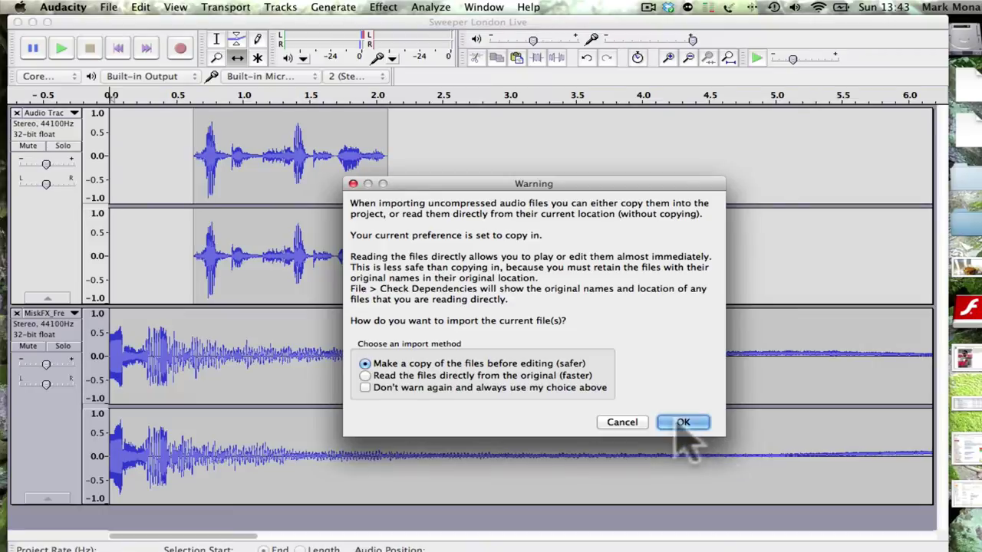
{"action": "left_click", "coordinate": [679, 426]}
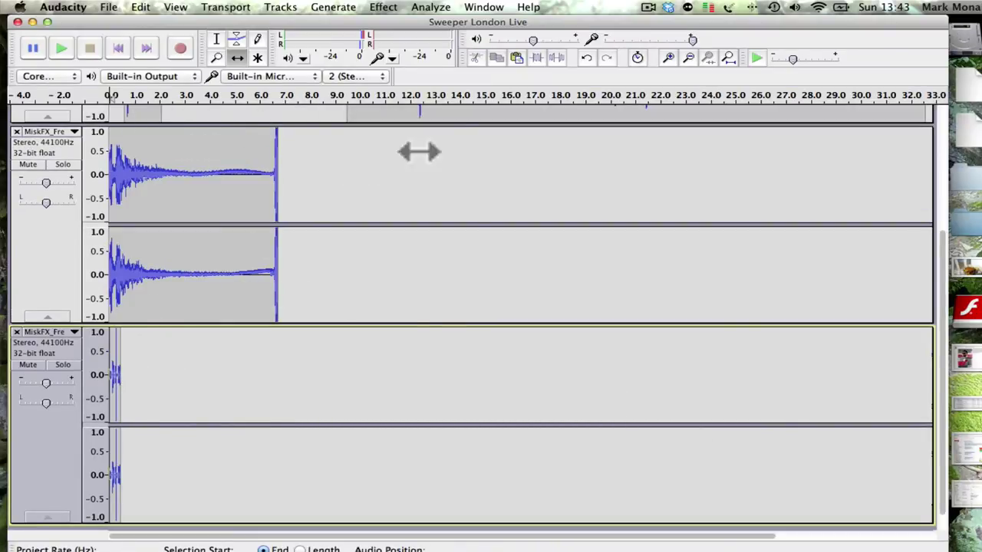
Step: Zoom in and shrink all three track heights so they fit on screen
{"action": "left_click", "coordinate": [669, 58]}
{"action": "left_click", "coordinate": [670, 59]}
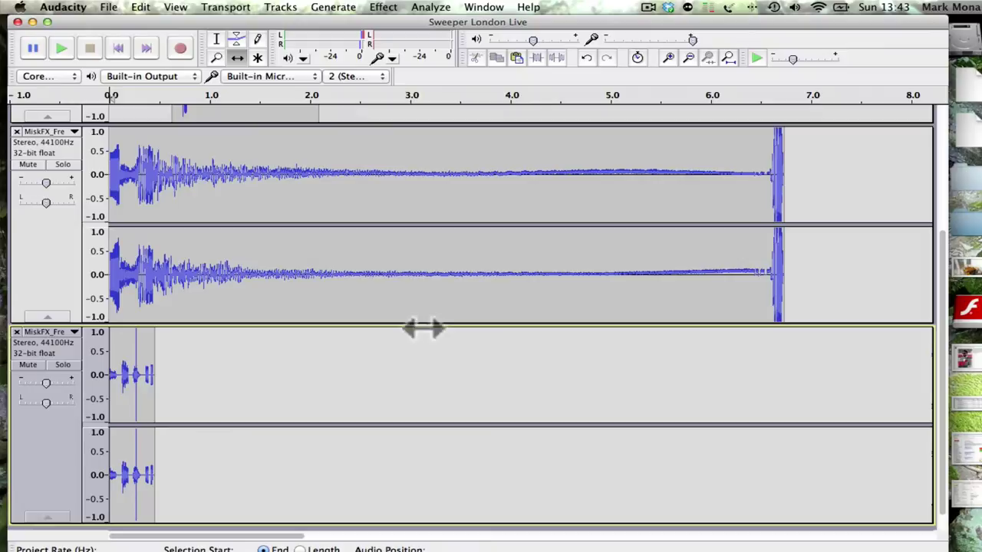
{"action": "left_click_drag", "start_coordinate": [425, 326], "coordinate": [434, 252]}
{"action": "left_click_drag", "start_coordinate": [438, 456], "coordinate": [438, 386]}
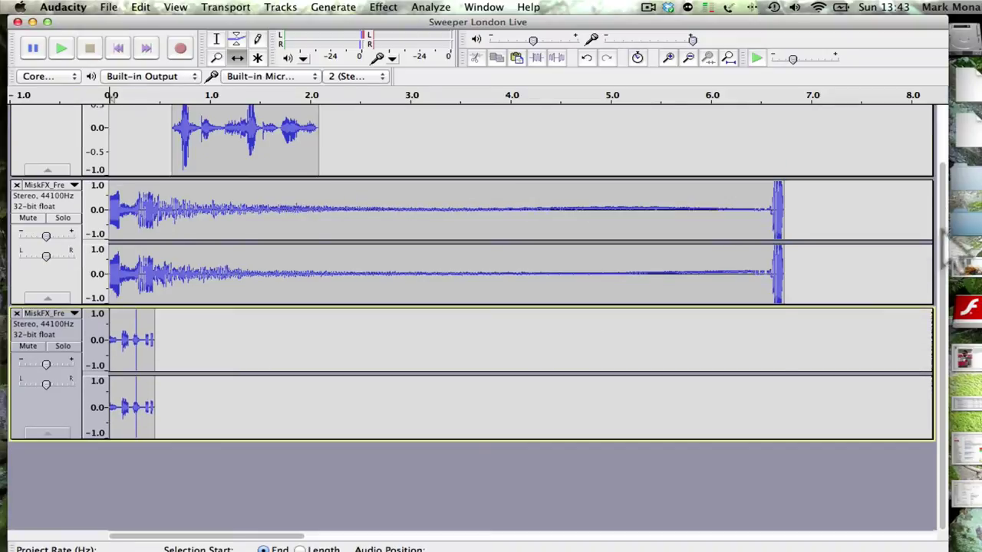
{"action": "scroll", "coordinate": [950, 250], "scroll_direction": "up", "scroll_amount": 5}
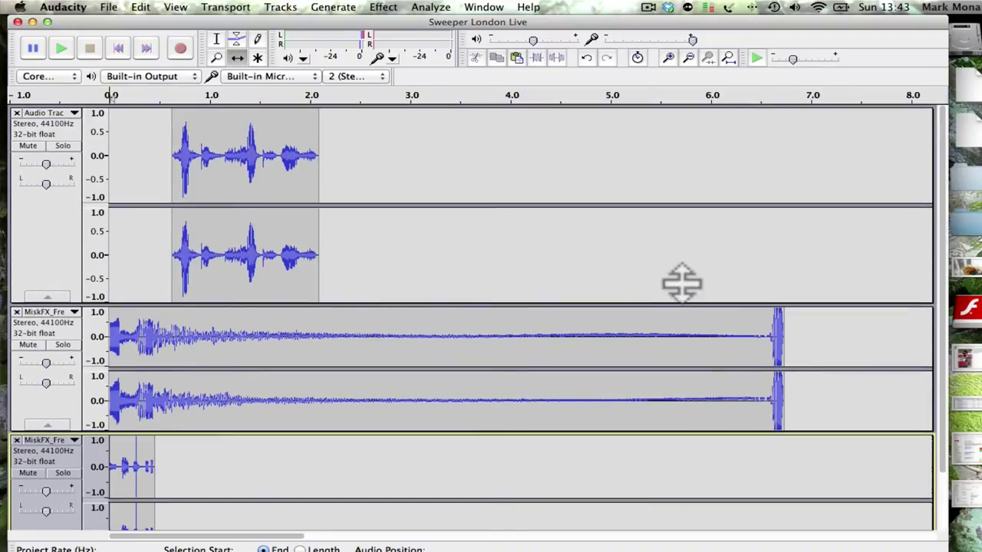
{"action": "left_click_drag", "start_coordinate": [682, 282], "coordinate": [681, 244]}
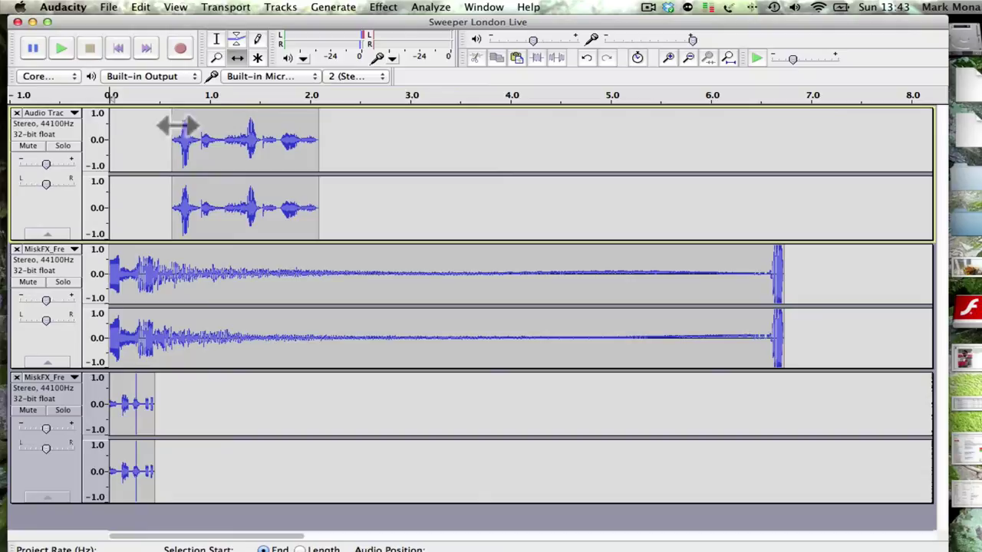
Step: Move the MiskFX_Free4_04 burst to about 2.1 s and play the layers to check
{"action": "left_click_drag", "start_coordinate": [131, 397], "coordinate": [340, 399]}
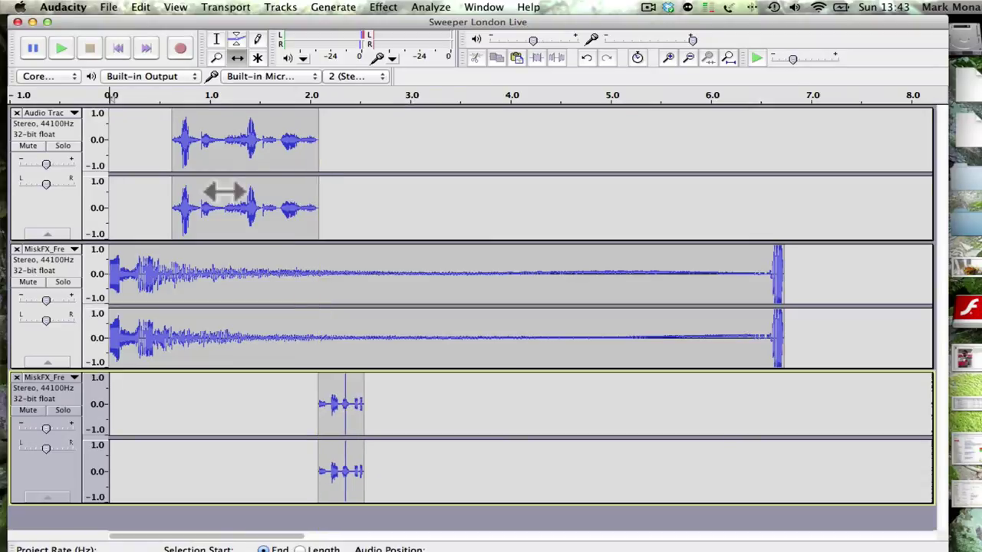
{"action": "left_click", "coordinate": [61, 49]}
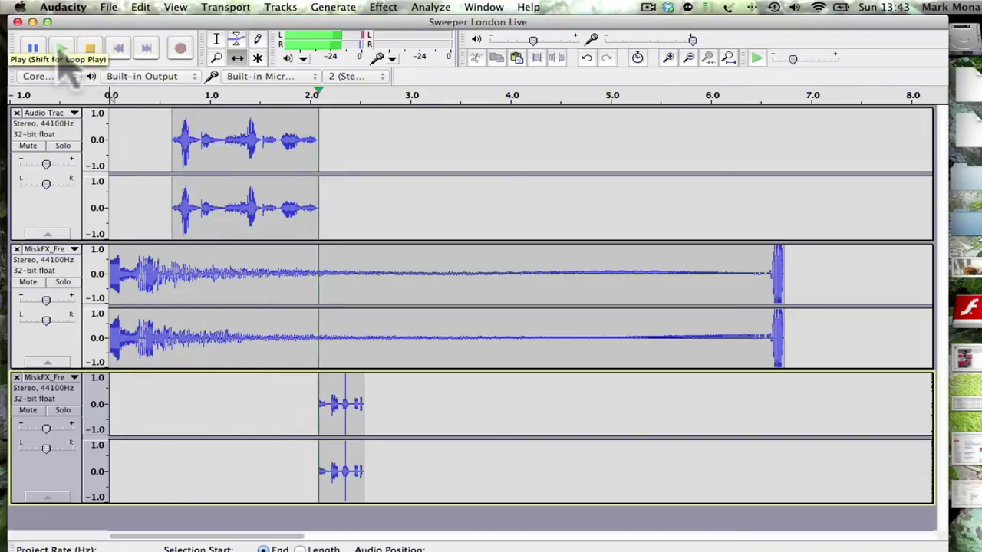
{"action": "left_click", "coordinate": [91, 48]}
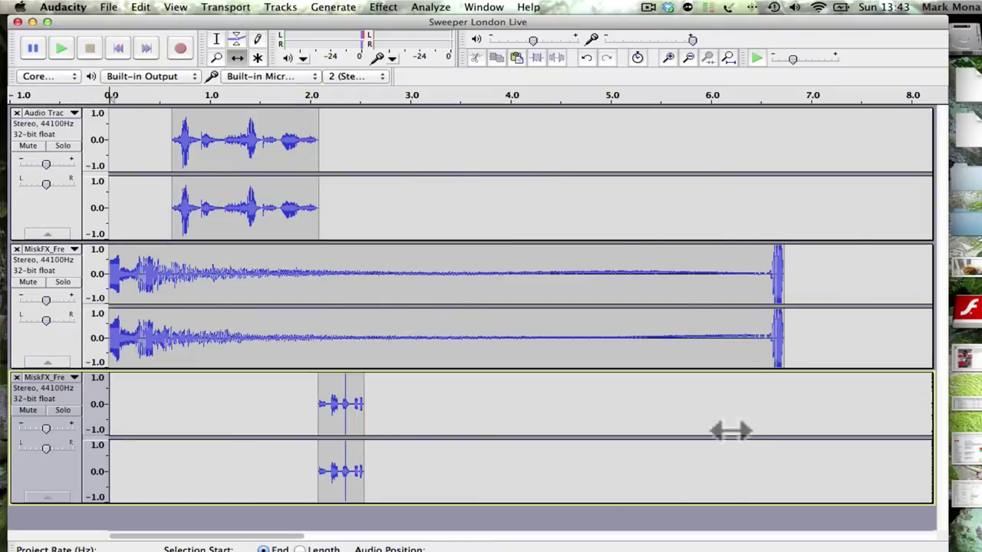
{"action": "left_click_drag", "start_coordinate": [293, 532], "coordinate": [524, 511]}
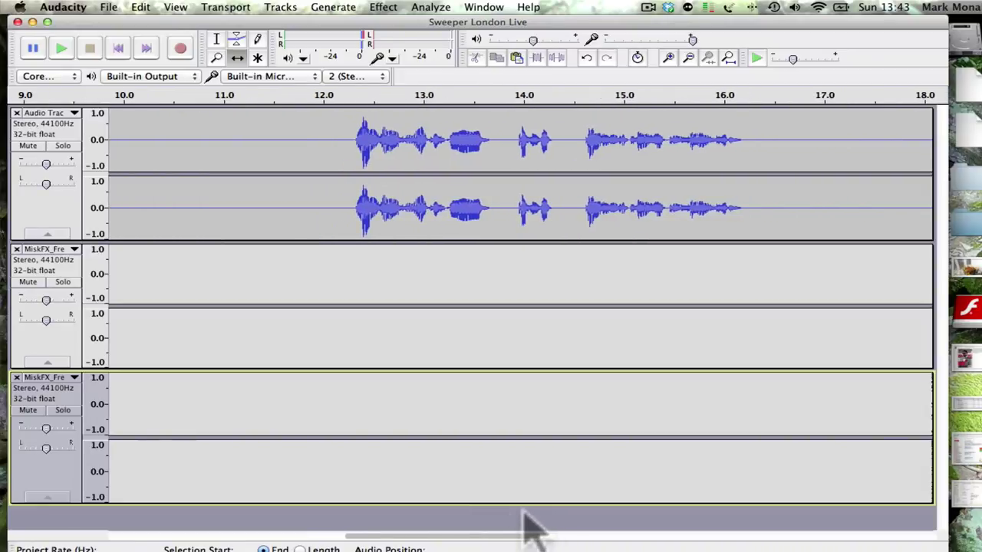
Step: Delete the silent stretch from 9.5 to 12.3 s in the vocal track
{"action": "left_click", "coordinate": [217, 40]}
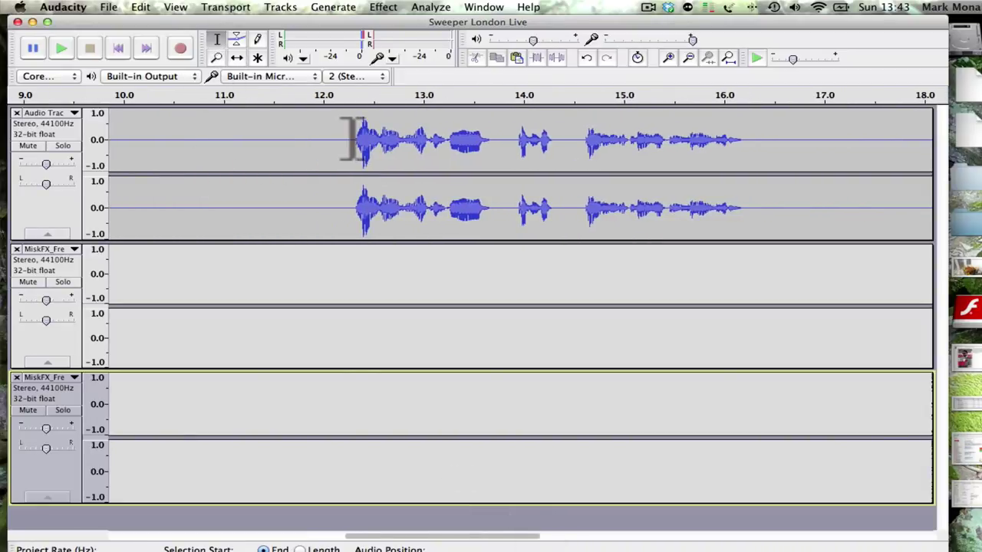
{"action": "left_click_drag", "start_coordinate": [352, 140], "coordinate": [138, 142]}
{"action": "scroll", "coordinate": [292, 172], "scroll_direction": "left", "scroll_amount": 5}
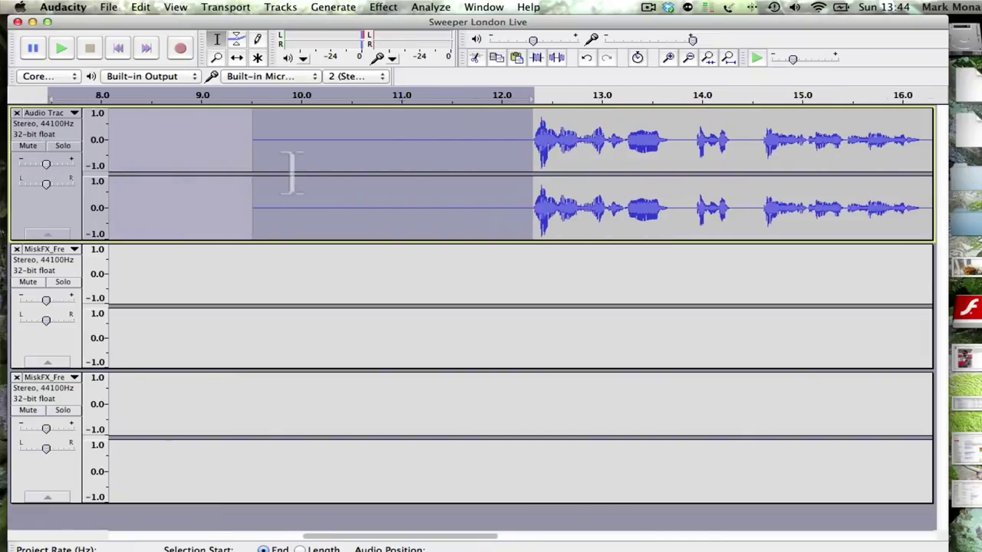
{"action": "scroll", "coordinate": [292, 172], "scroll_direction": "left", "scroll_amount": 1}
{"action": "left_click_drag", "start_coordinate": [279, 153], "coordinate": [301, 163]}
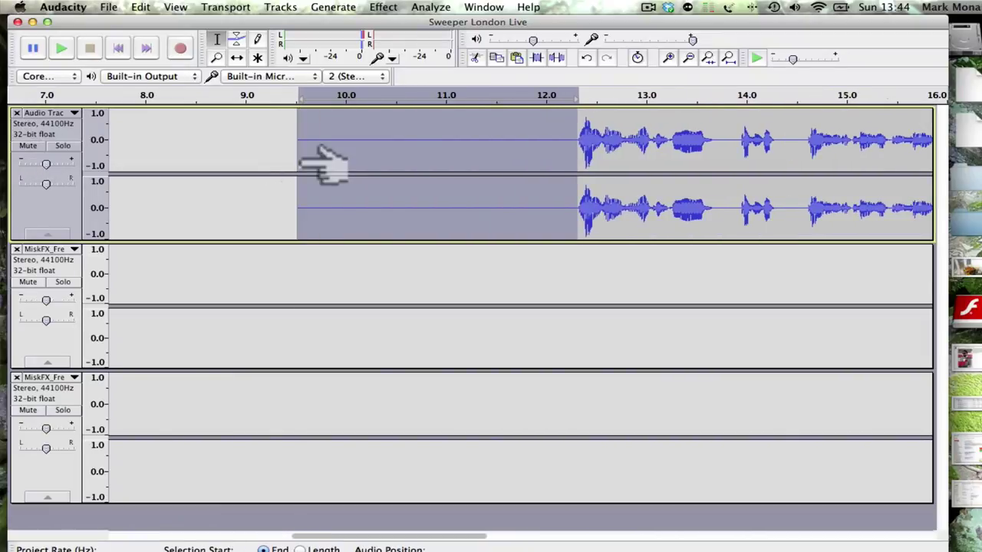
{"action": "key", "text": "Delete"}
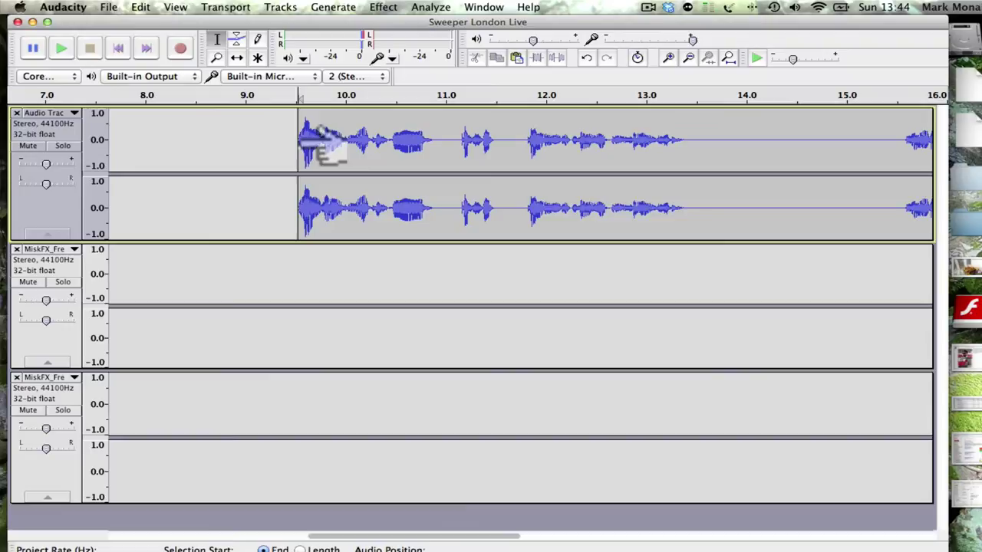
Step: Play back the edited vocal to check the cut
{"action": "left_click", "coordinate": [65, 49]}
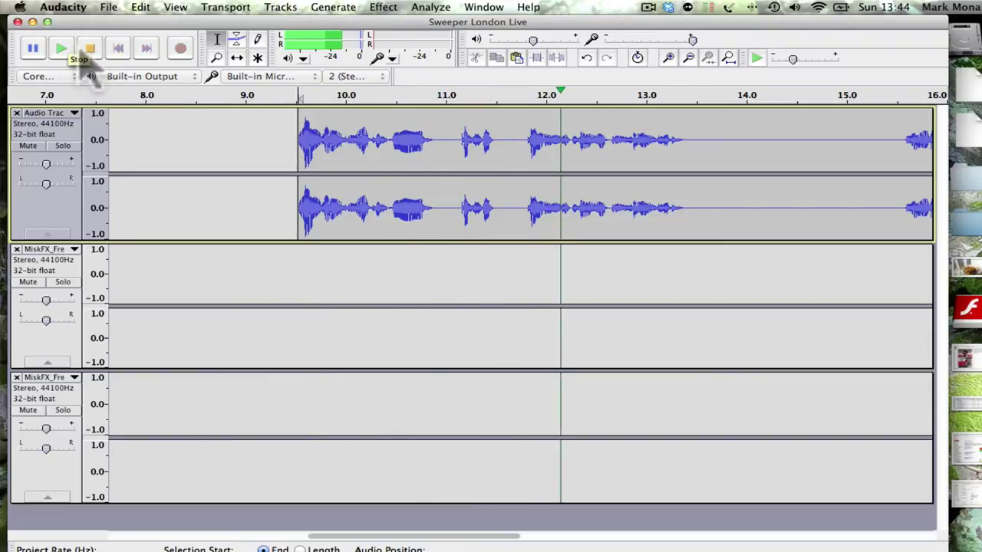
{"action": "left_click", "coordinate": [89, 49]}
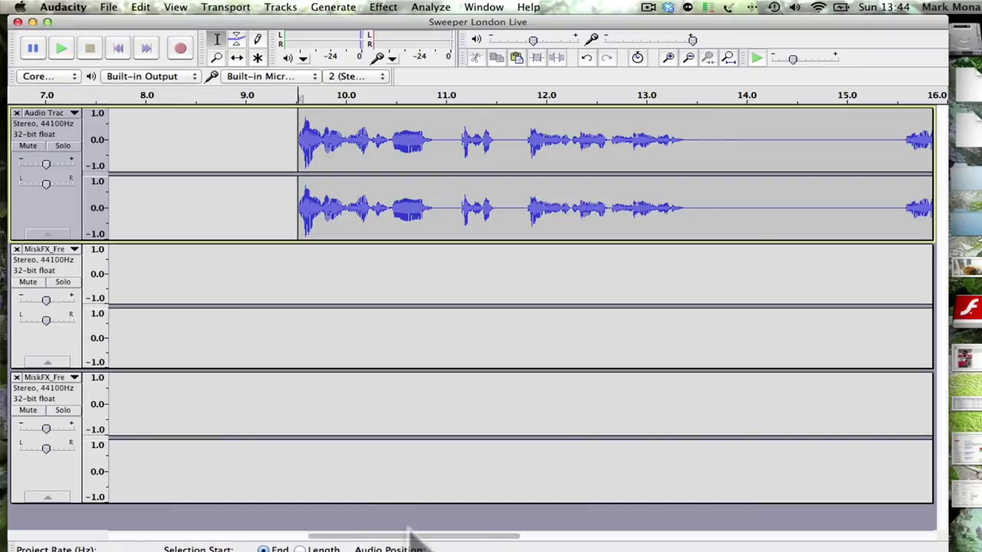
{"action": "left_click_drag", "start_coordinate": [421, 537], "coordinate": [538, 533]}
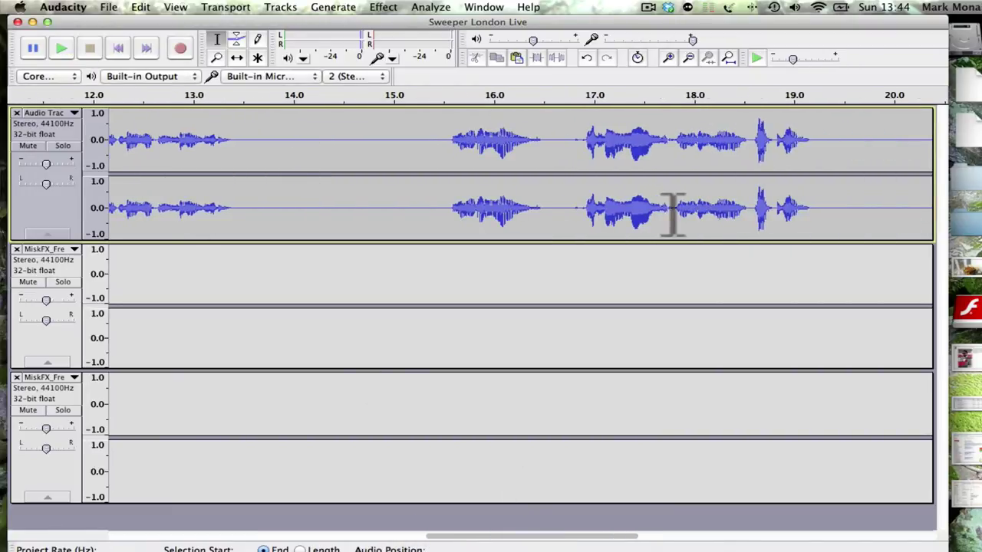
{"action": "key", "text": "space"}
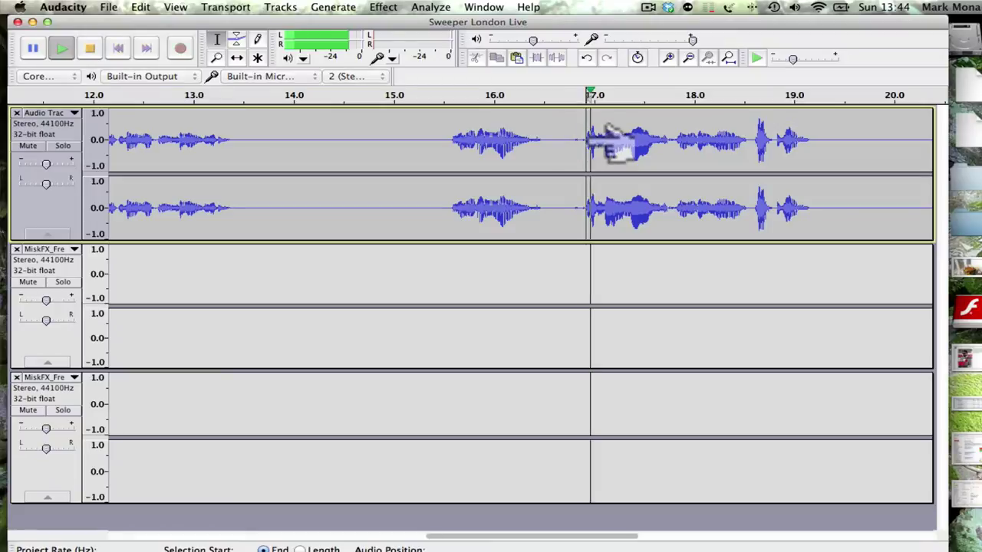
{"action": "key", "text": "space"}
{"action": "left_click", "coordinate": [759, 134]}
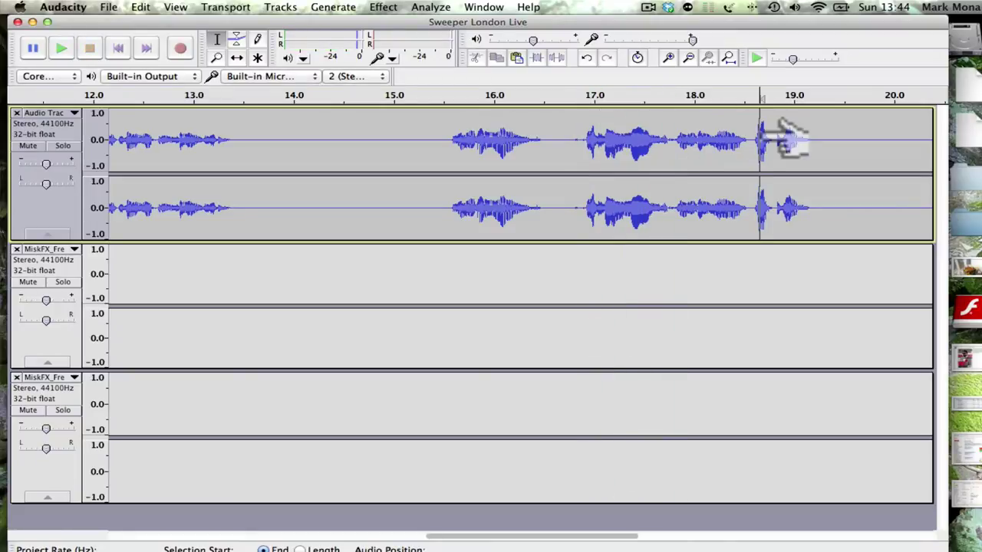
{"action": "key", "text": "space"}
{"action": "key", "text": "space"}
{"action": "left_click", "coordinate": [676, 134]}
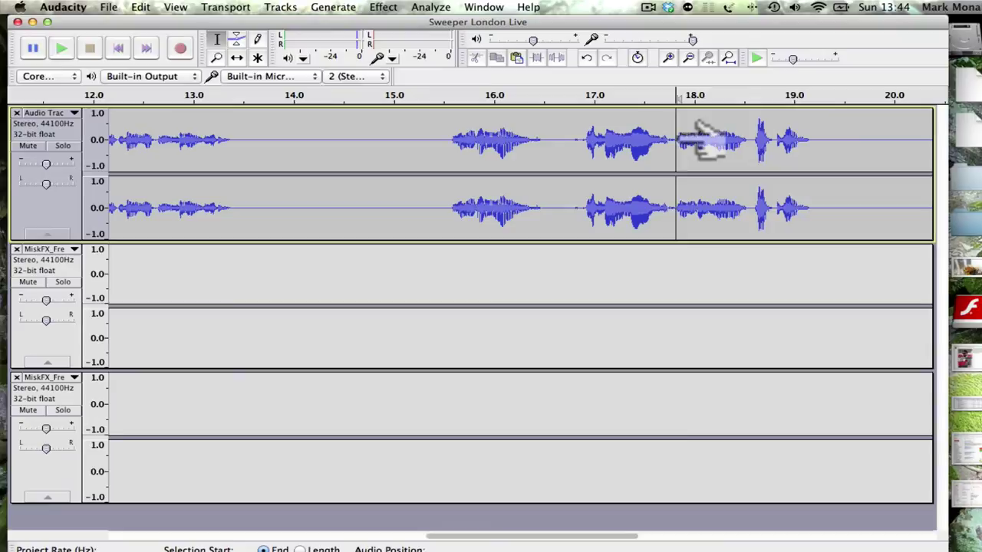
{"action": "key", "text": "space"}
{"action": "key", "text": "space"}
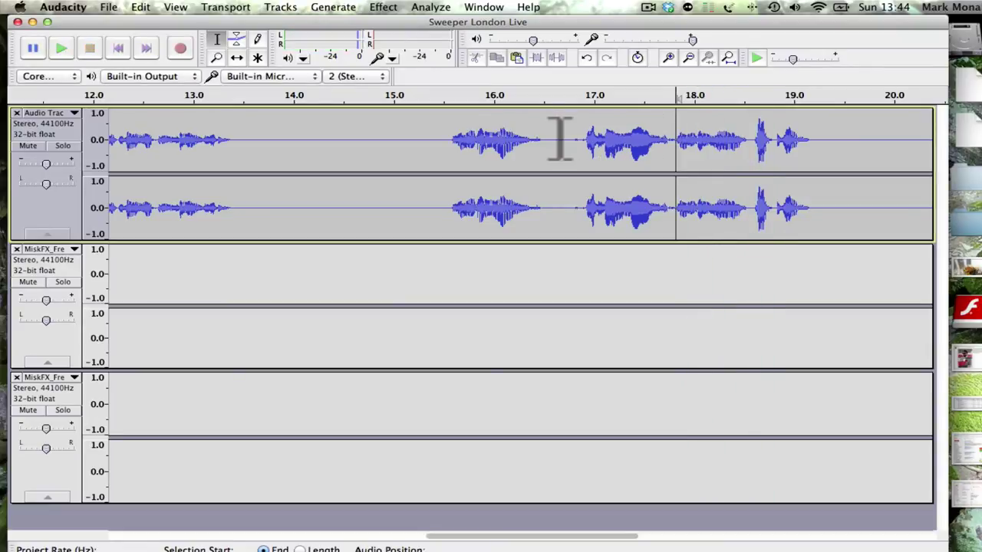
{"action": "left_click", "coordinate": [159, 144]}
{"action": "key", "text": "space"}
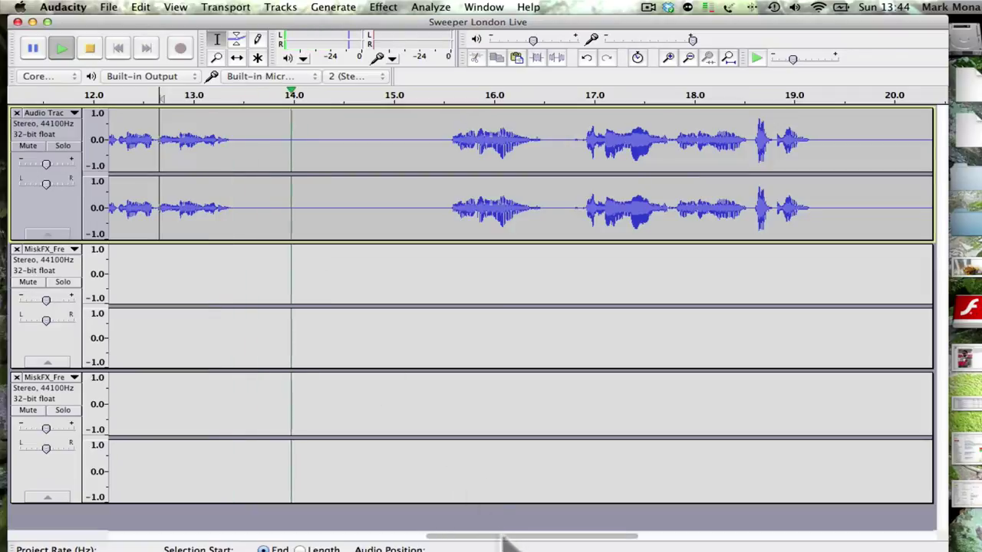
{"action": "left_click_drag", "start_coordinate": [507, 543], "coordinate": [683, 545]}
{"action": "key", "text": "space"}
{"action": "left_click", "coordinate": [727, 138]}
{"action": "key", "text": "space"}
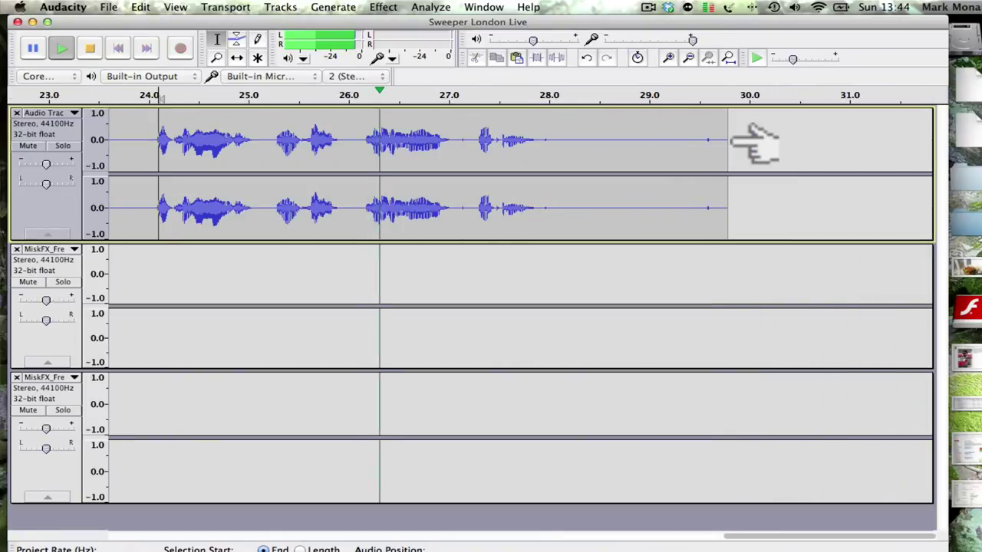
{"action": "key", "text": "space"}
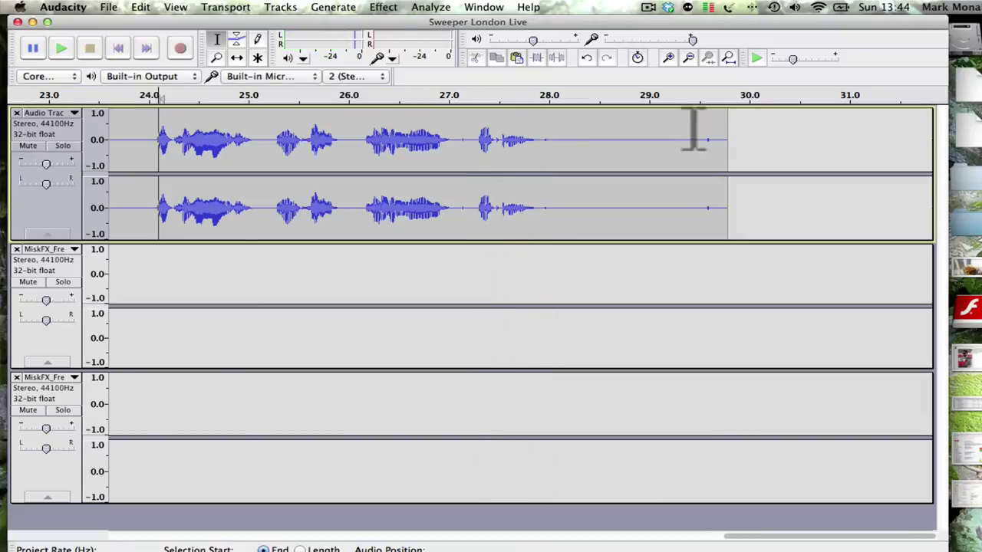
{"action": "left_click", "coordinate": [366, 139]}
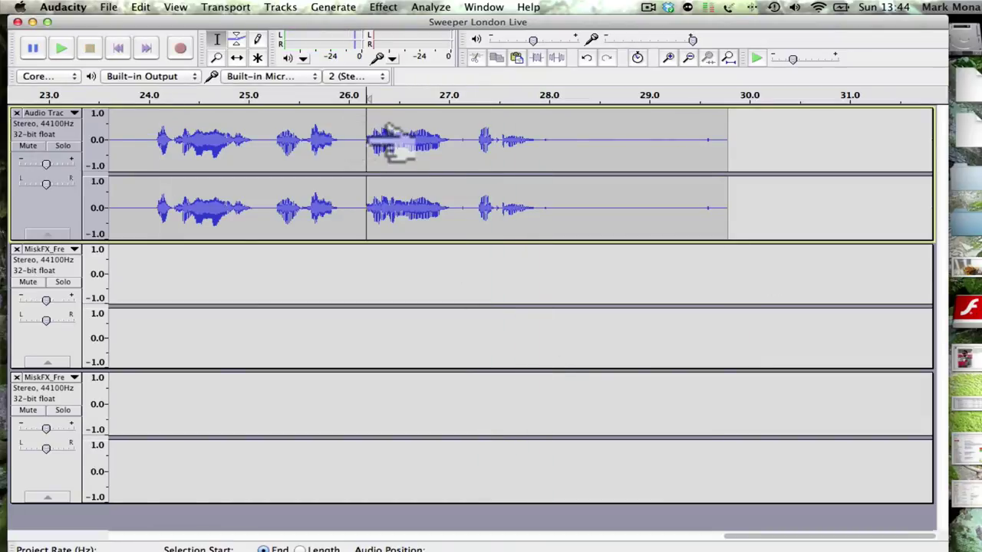
{"action": "key", "text": "space"}
{"action": "key", "text": "space"}
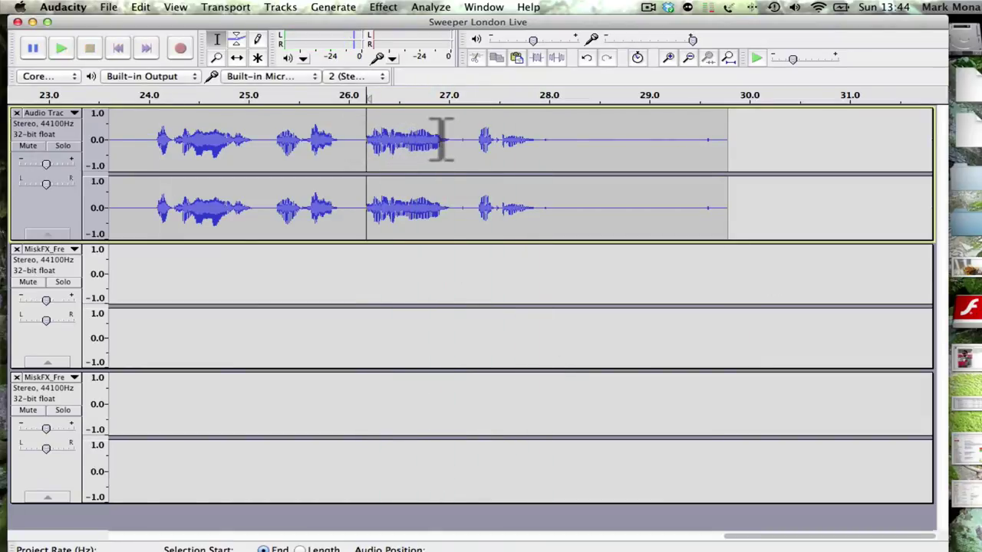
Step: Copy the vocal phrase spanning 26.2–27.0 s
{"action": "left_click_drag", "start_coordinate": [371, 138], "coordinate": [451, 140]}
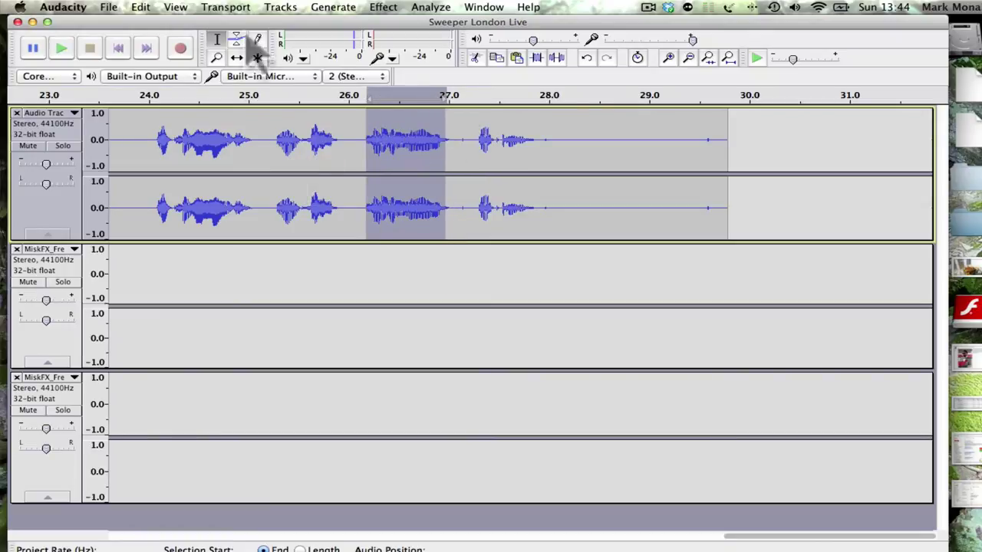
{"action": "left_click", "coordinate": [141, 7]}
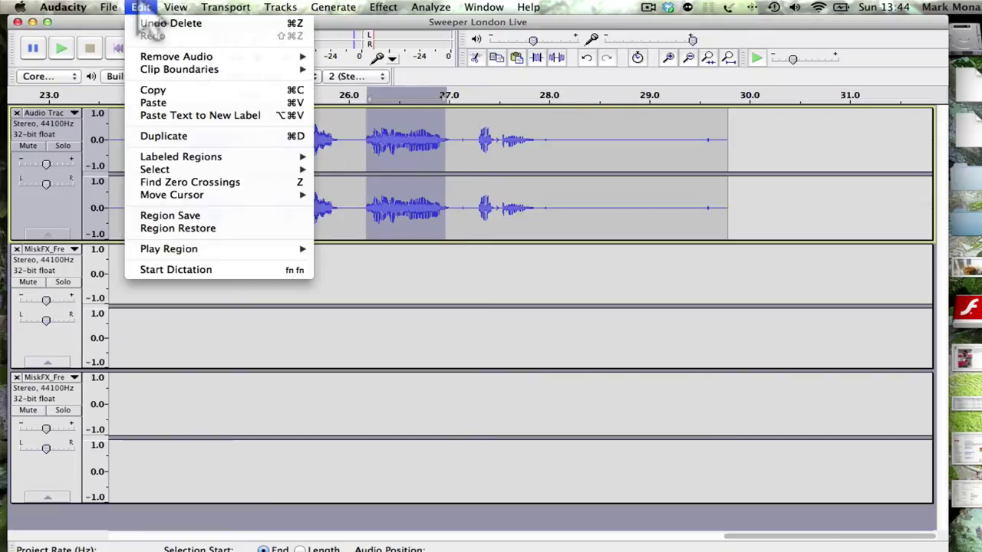
{"action": "left_click", "coordinate": [157, 90]}
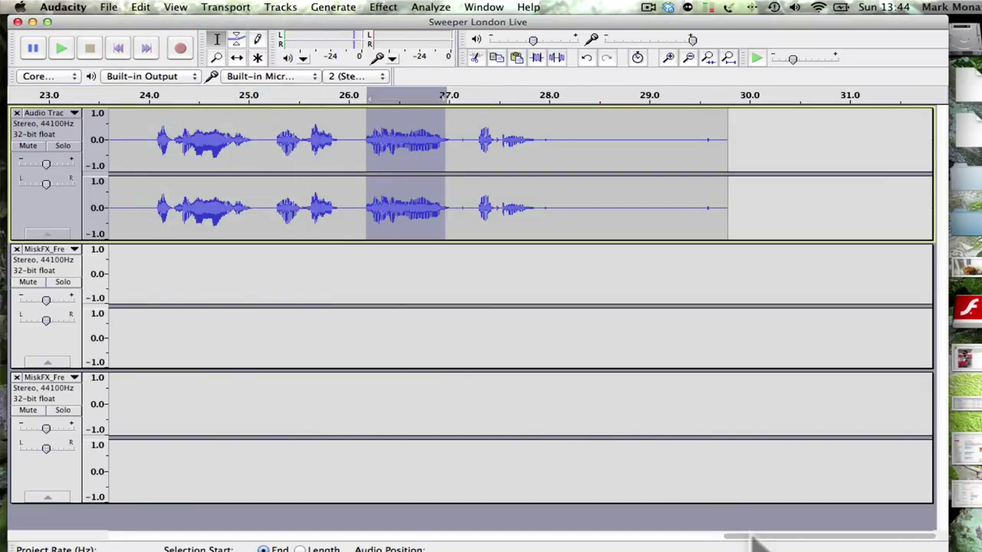
Step: Paste the copied phrase into the vocal track at 2.6 s
{"action": "left_click_drag", "start_coordinate": [754, 538], "coordinate": [134, 510]}
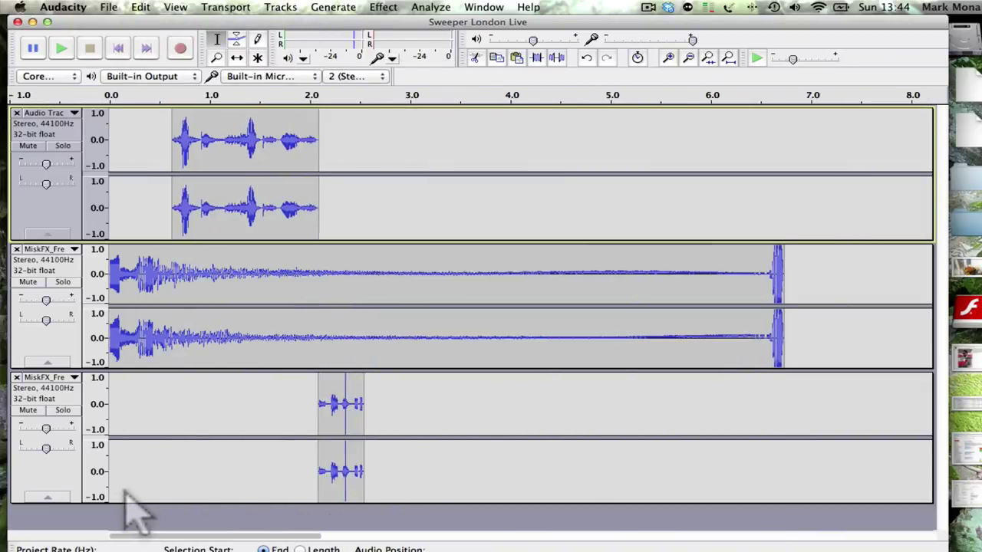
{"action": "left_click", "coordinate": [375, 142]}
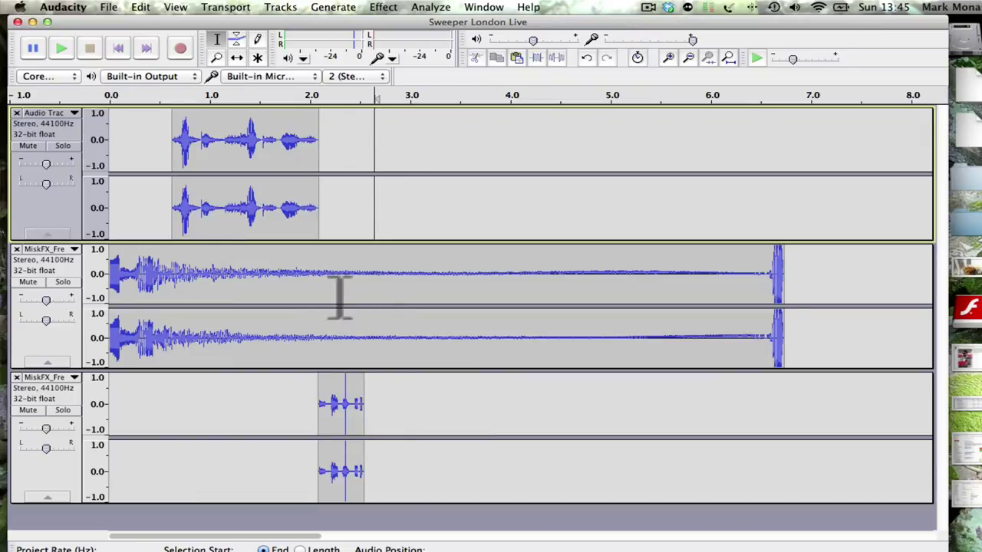
{"action": "left_click", "coordinate": [141, 7]}
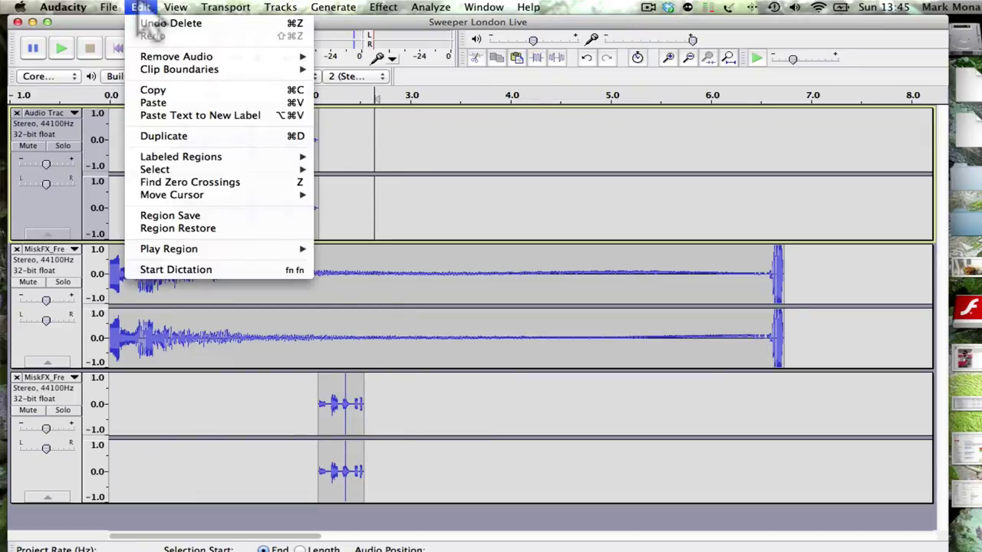
{"action": "left_click", "coordinate": [157, 103]}
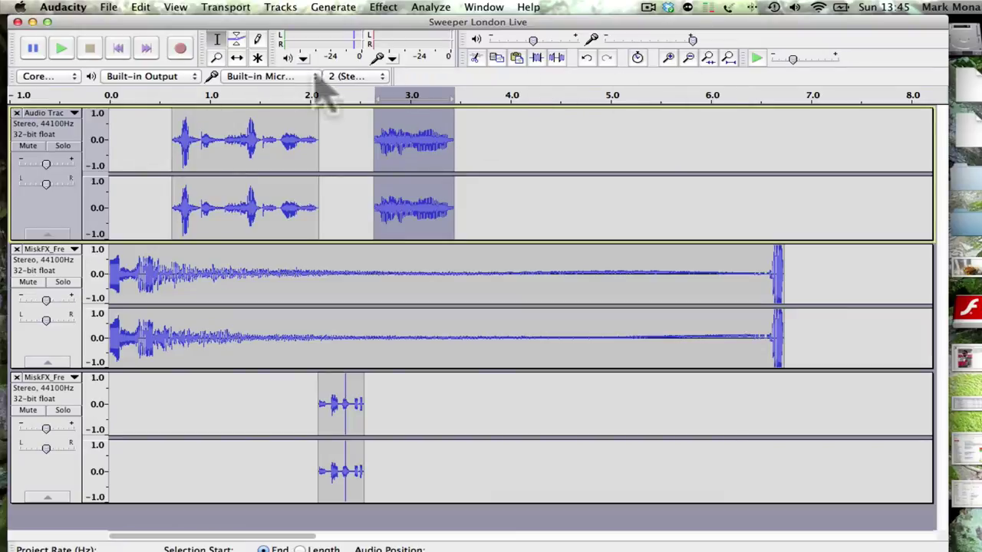
Step: Play back from about 2.1 s to hear the pasted phrase
{"action": "left_click", "coordinate": [322, 142]}
{"action": "left_click", "coordinate": [62, 49]}
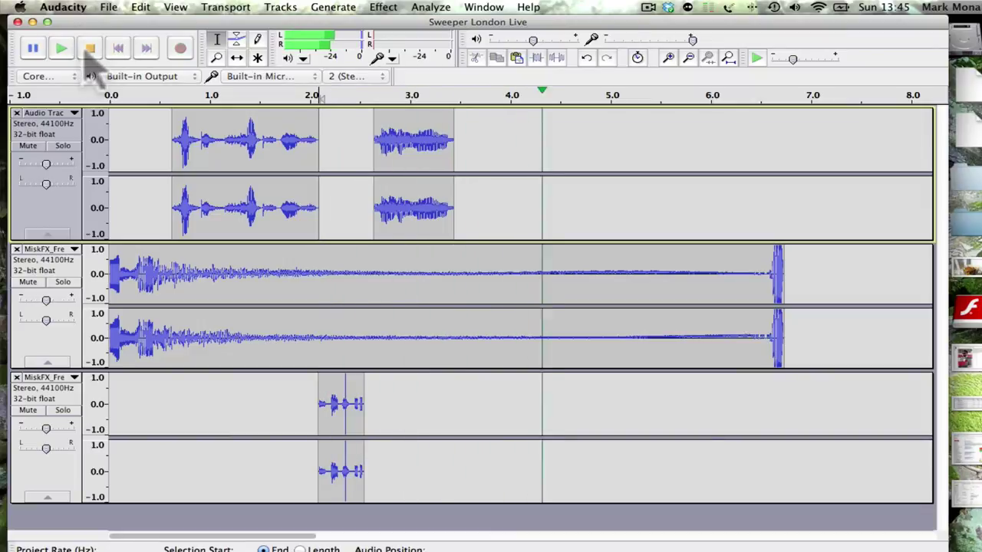
{"action": "left_click", "coordinate": [89, 49]}
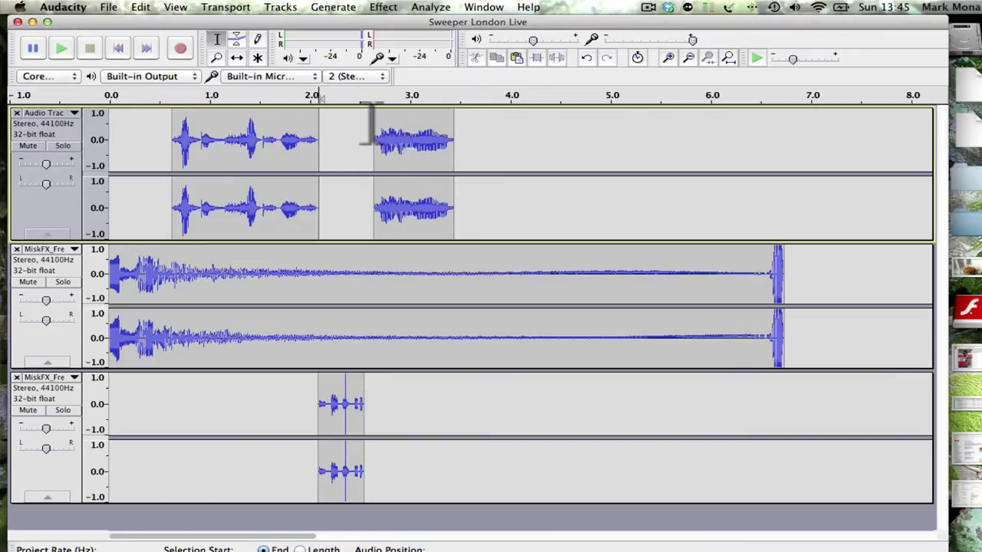
Step: Zoom in and select a tiny slice at the pasted phrase's start, previewing it
{"action": "left_click", "coordinate": [669, 59]}
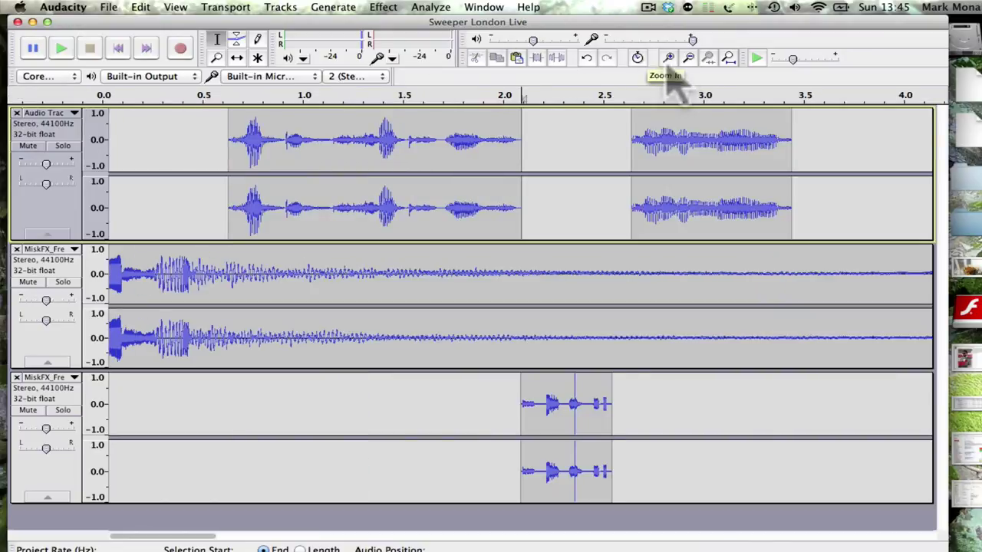
{"action": "left_click_drag", "start_coordinate": [632, 140], "coordinate": [754, 140]}
{"action": "left_click", "coordinate": [668, 59]}
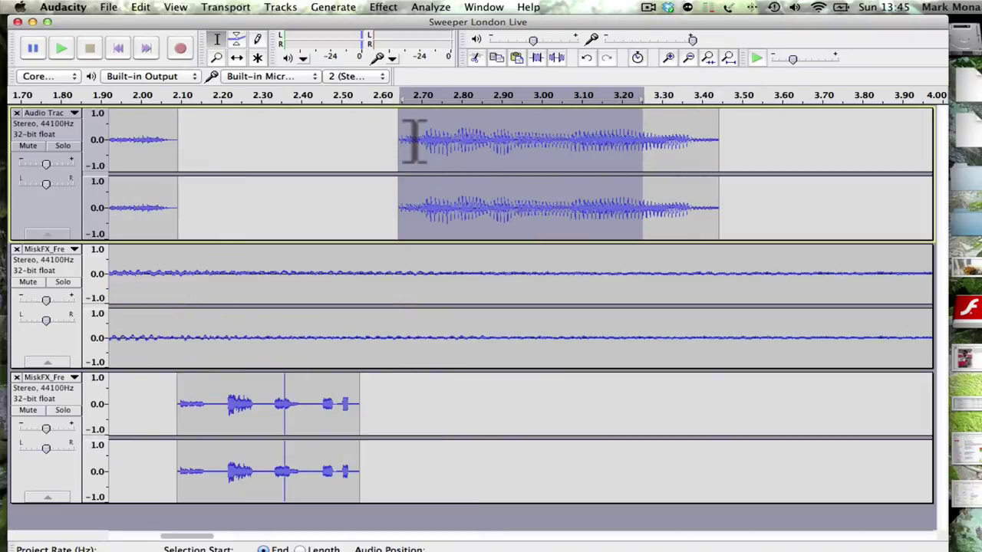
{"action": "mouse_move", "coordinate": [419, 140]}
{"action": "left_mouse_down"}
{"action": "mouse_move", "coordinate": [399, 140]}
{"action": "mouse_move", "coordinate": [423, 140]}
{"action": "left_mouse_up"}
{"action": "key", "text": "space"}
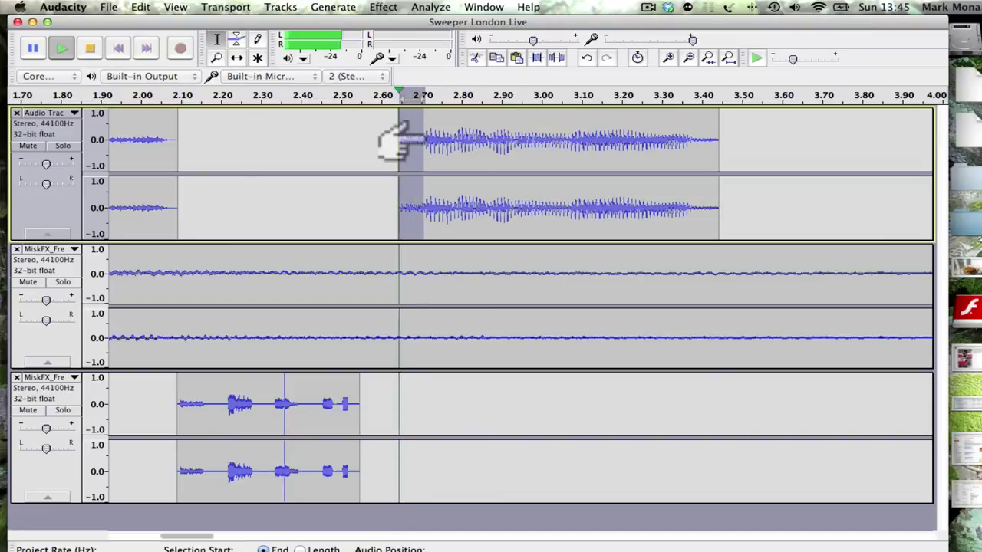
{"action": "key", "text": "space"}
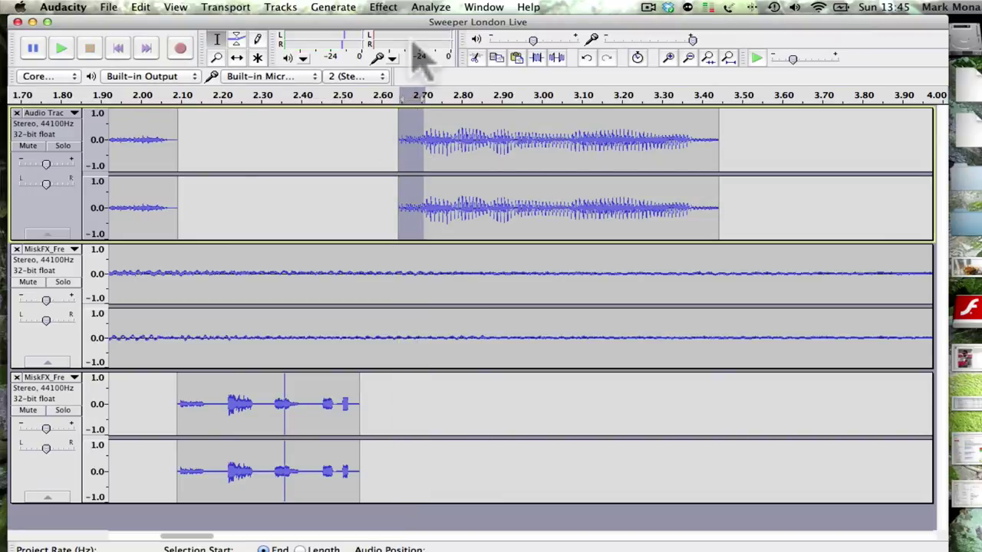
Step: Apply the Repeat effect with 6 repeats to the slice, after previewing it
{"action": "left_click", "coordinate": [383, 7]}
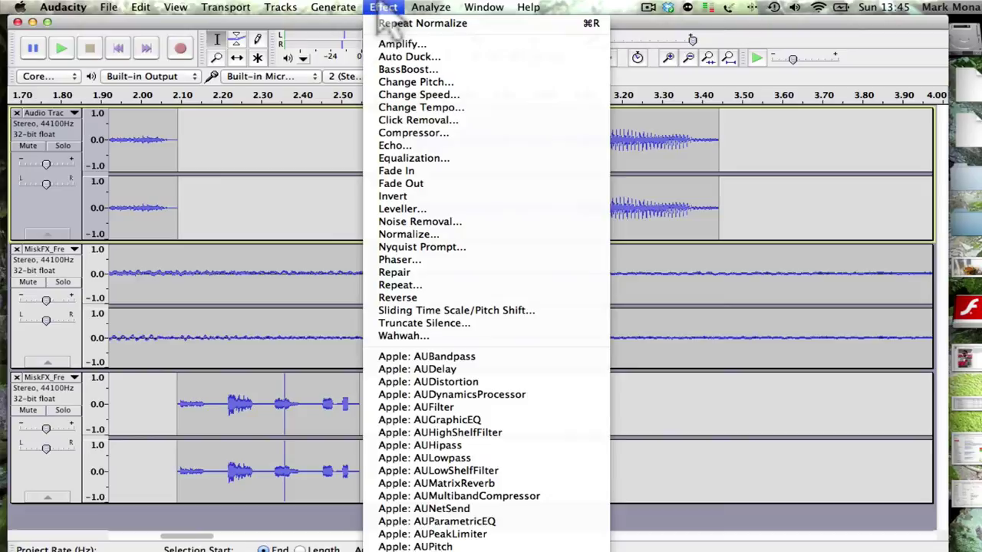
{"action": "left_click", "coordinate": [417, 287]}
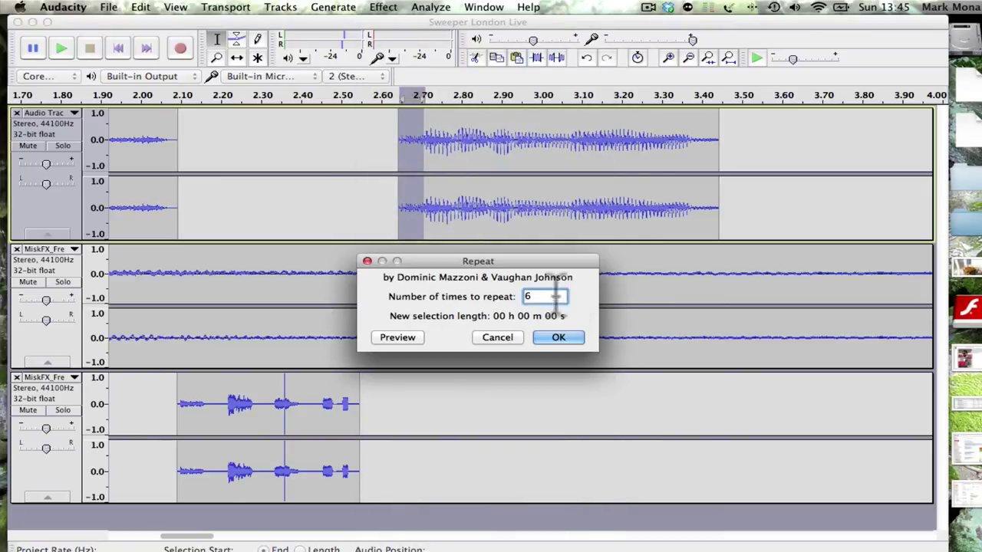
{"action": "left_click", "coordinate": [403, 339]}
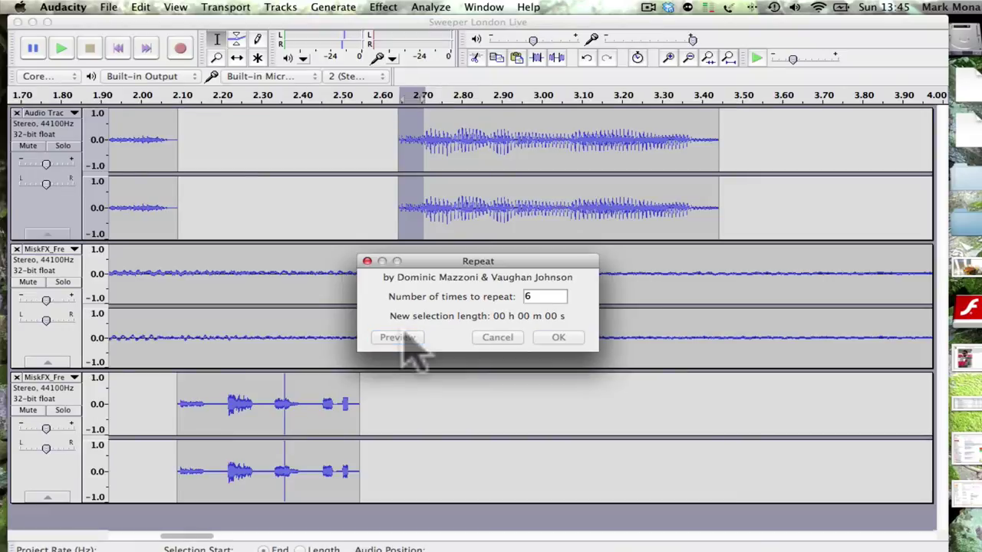
{"action": "left_click", "coordinate": [404, 342]}
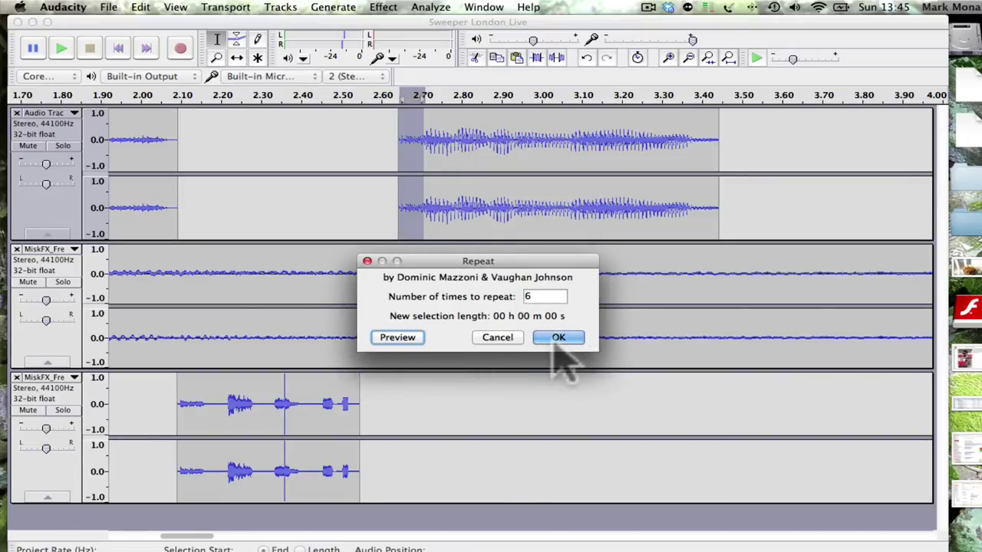
{"action": "left_click", "coordinate": [560, 339]}
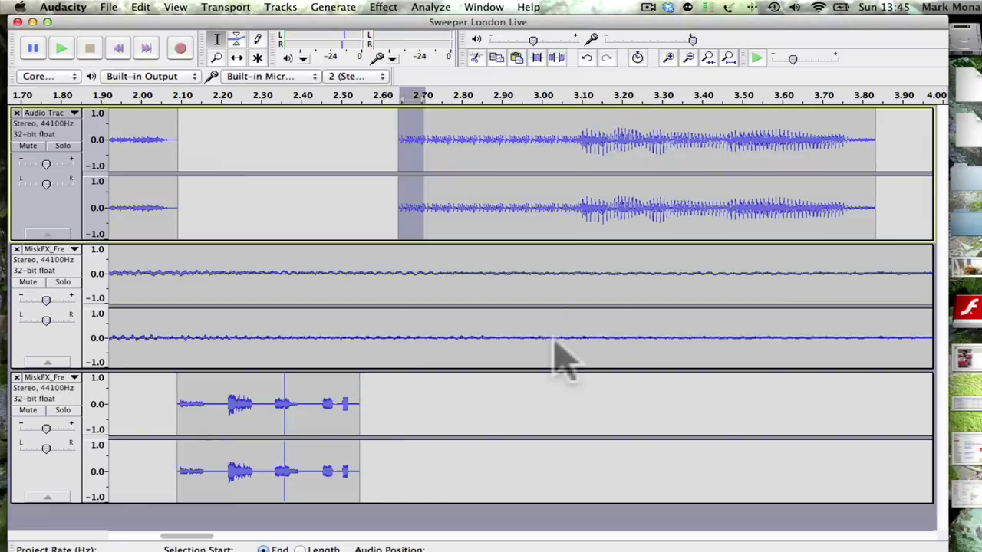
Step: Play back the stuttered vocal, then zoom out
{"action": "left_click", "coordinate": [397, 157]}
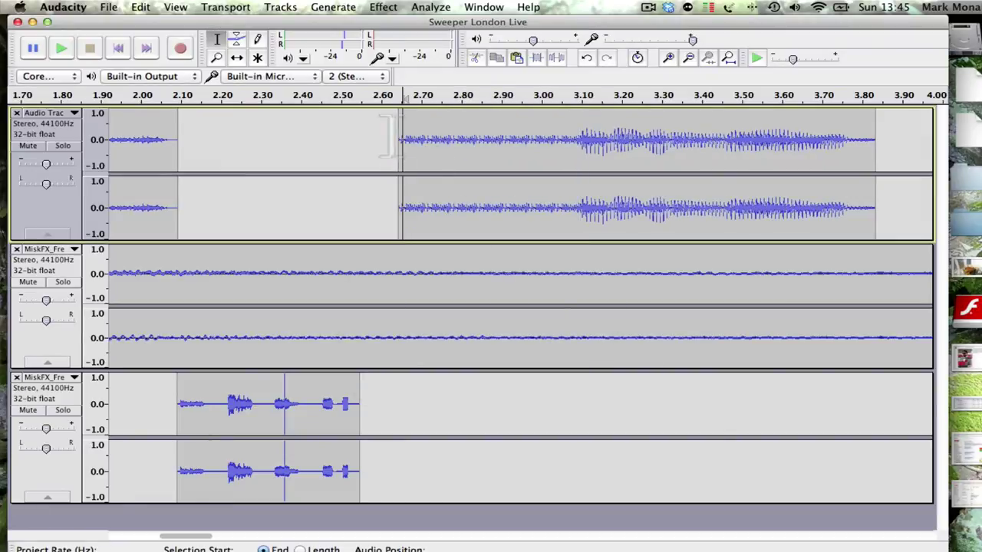
{"action": "left_click", "coordinate": [62, 48]}
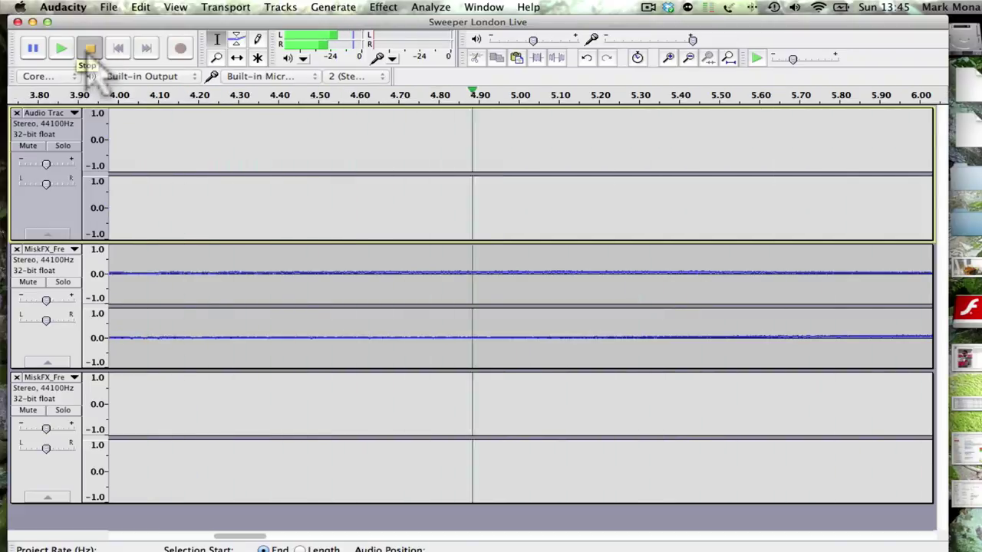
{"action": "left_click", "coordinate": [90, 48]}
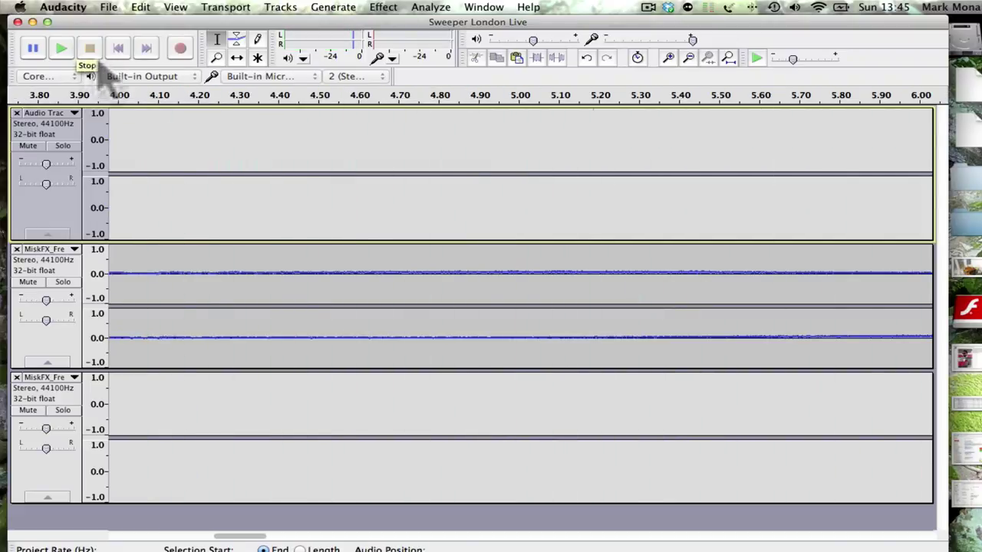
{"action": "left_click", "coordinate": [689, 59]}
Step: Delete the MiskFX effect's tail from 4.5 s to 6.7 s
{"action": "double_click", "coordinate": [689, 58]}
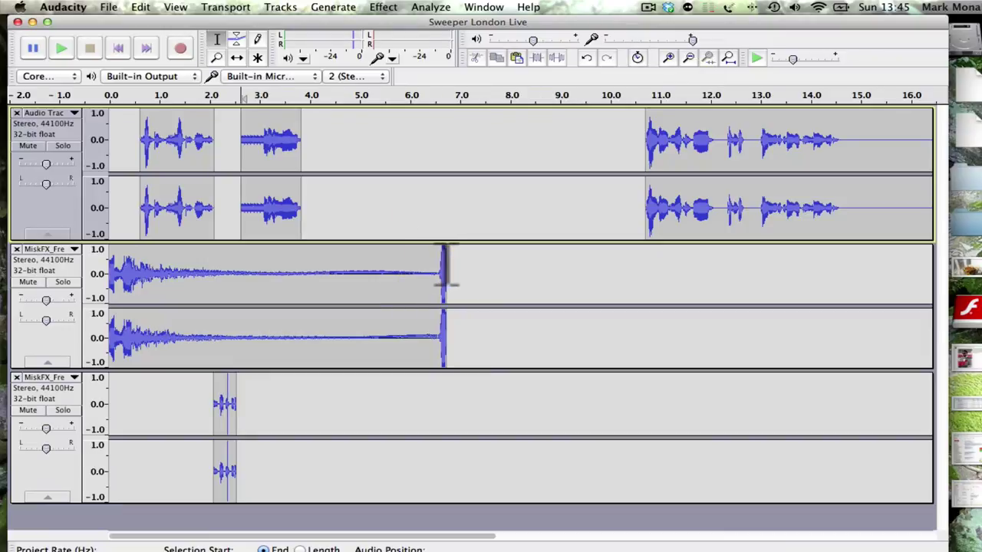
{"action": "left_click_drag", "start_coordinate": [447, 269], "coordinate": [332, 264]}
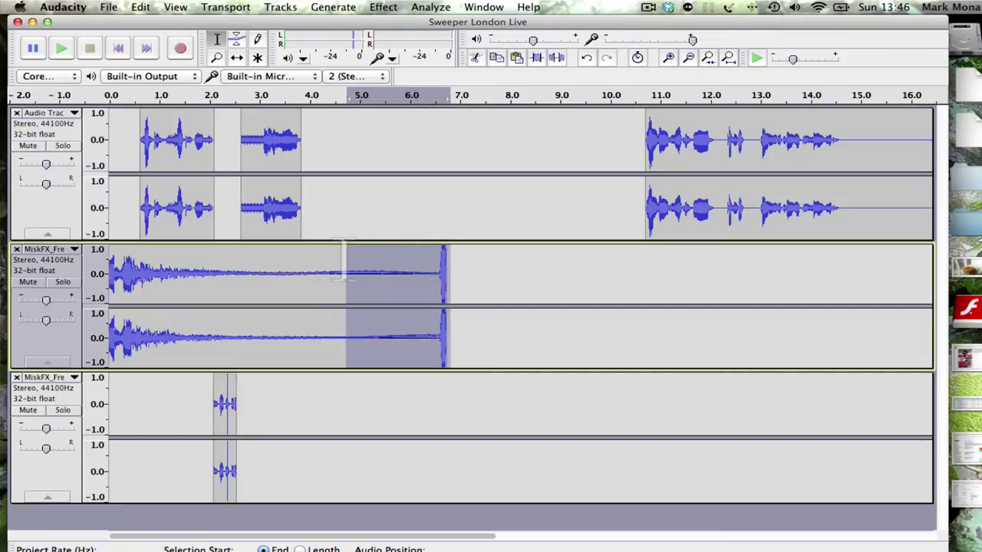
{"action": "key", "text": "Delete"}
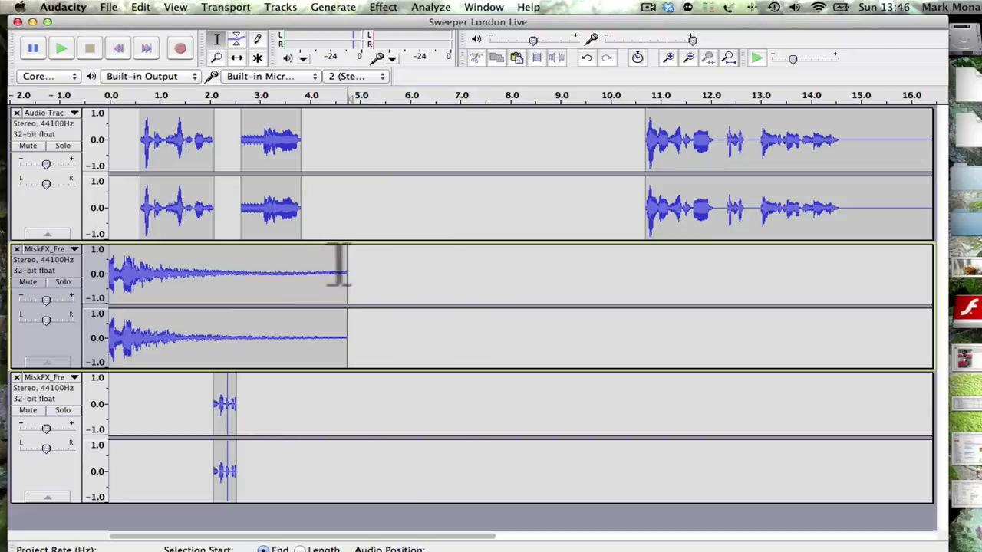
Step: Apply Fade Out to the last moments of the shortened effect
{"action": "left_click_drag", "start_coordinate": [339, 273], "coordinate": [322, 272]}
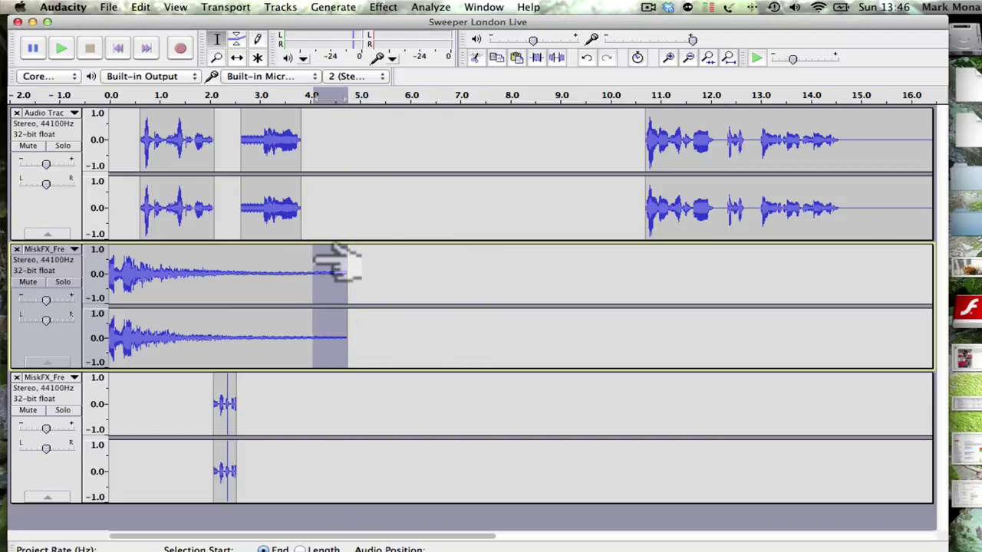
{"action": "left_click", "coordinate": [393, 8]}
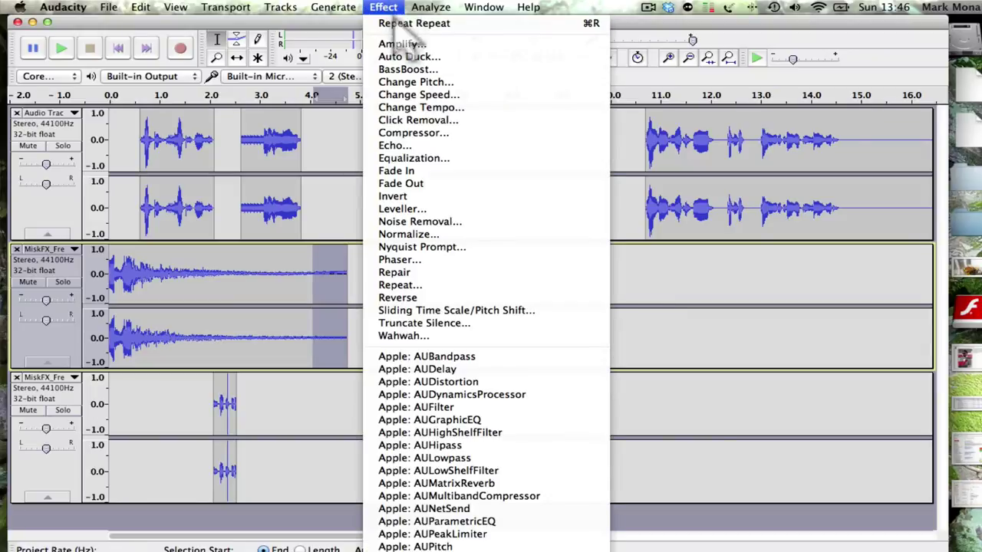
{"action": "left_click", "coordinate": [428, 184]}
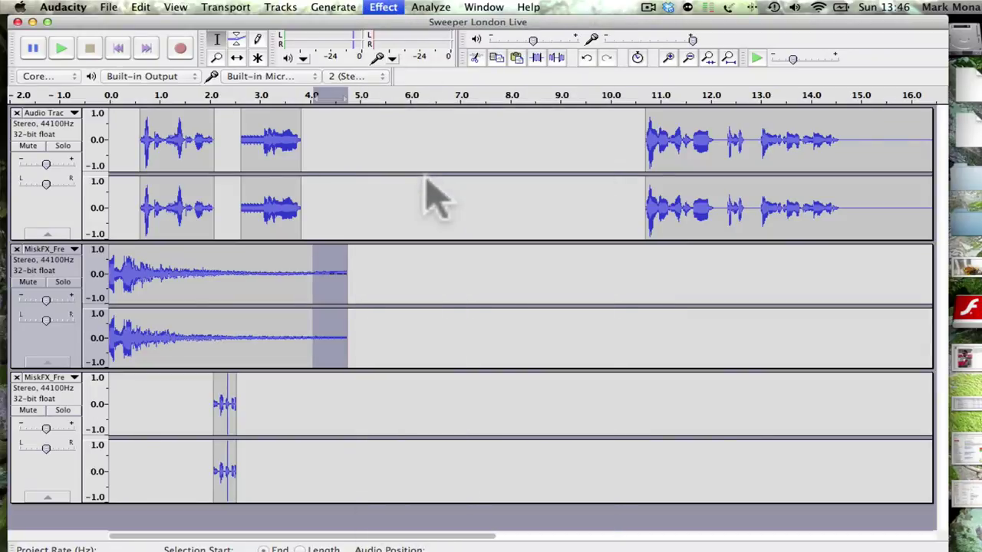
{"action": "left_click", "coordinate": [314, 387]}
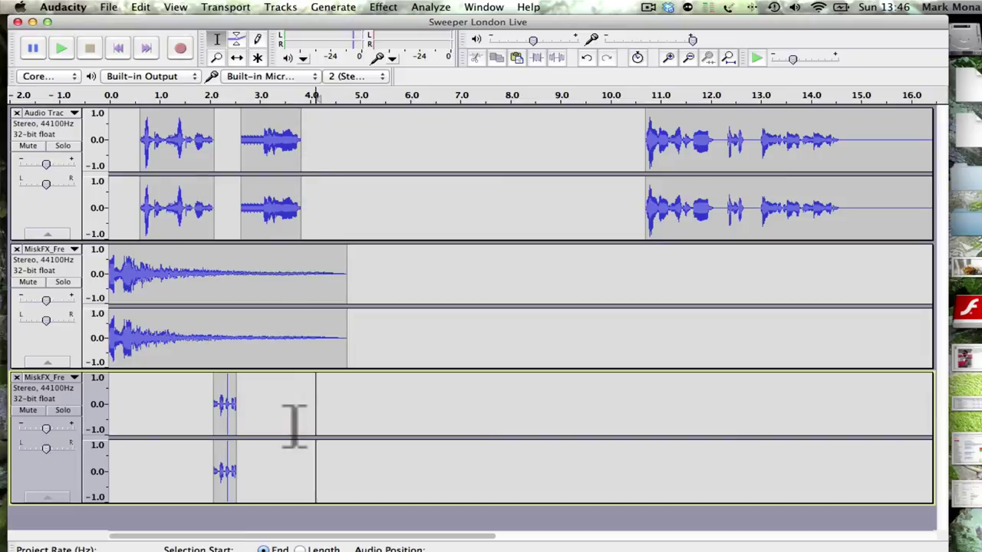
Step: Preview the sound files and import miskfx_free_june11_03.wav, confirming the copy into the project
{"action": "key", "text": "super+shift+i"}
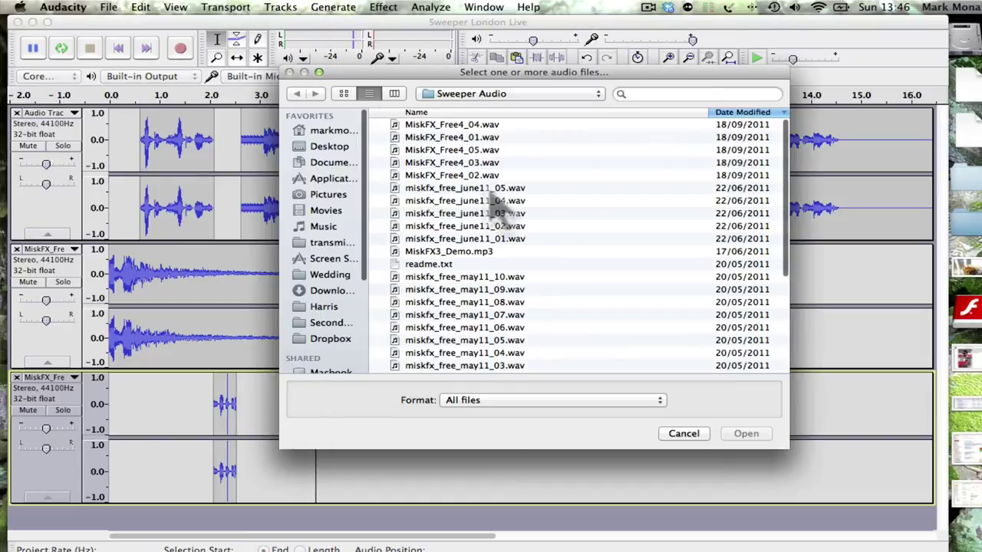
{"action": "left_click", "coordinate": [474, 176]}
{"action": "key", "text": "space"}
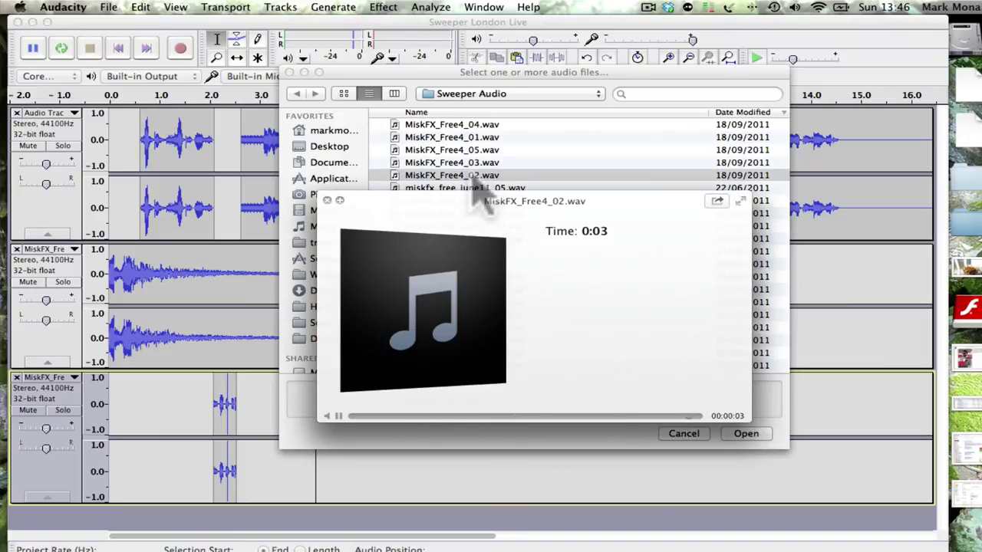
{"action": "key", "text": "Down"}
{"action": "key", "text": "Down"}
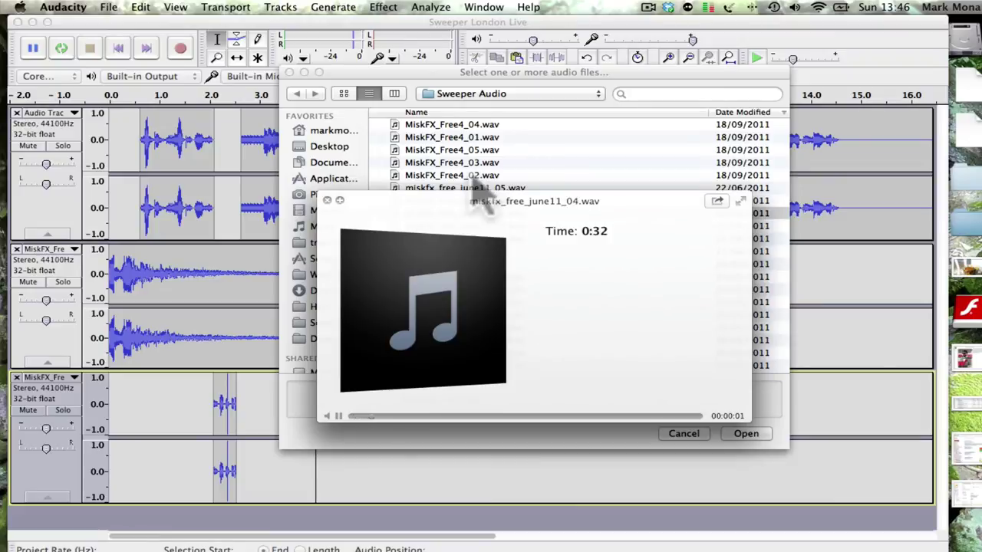
{"action": "key", "text": "Down"}
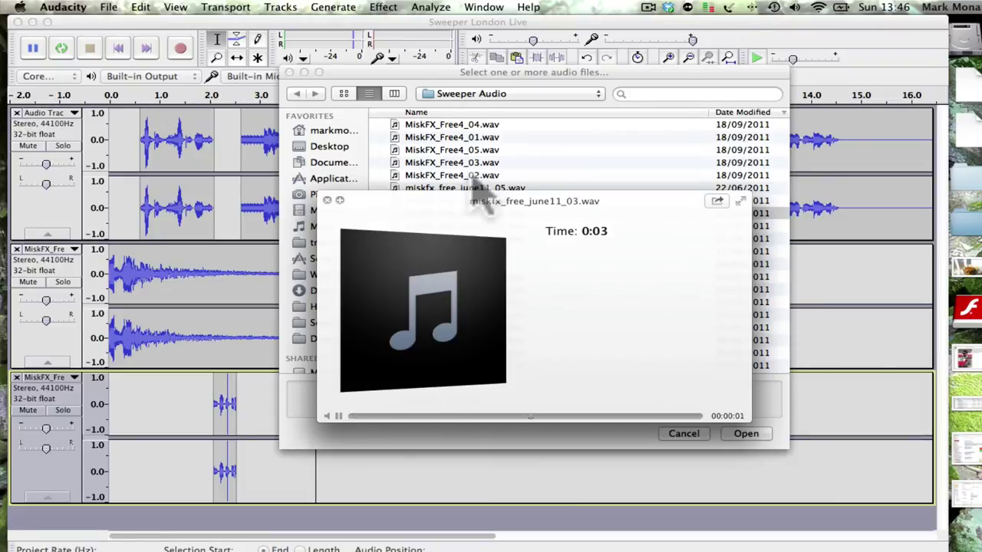
{"action": "left_click", "coordinate": [326, 200]}
{"action": "left_click", "coordinate": [746, 434]}
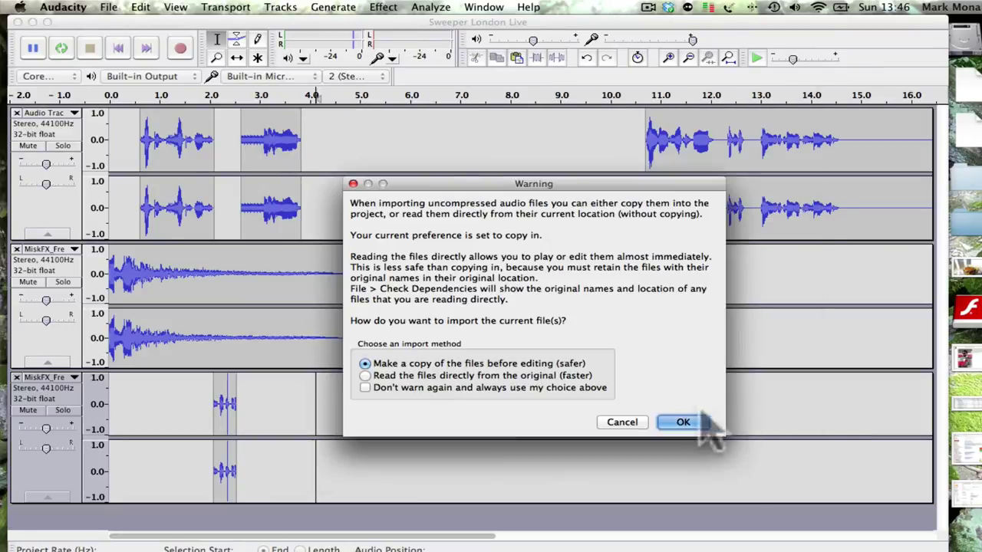
{"action": "left_click", "coordinate": [683, 423]}
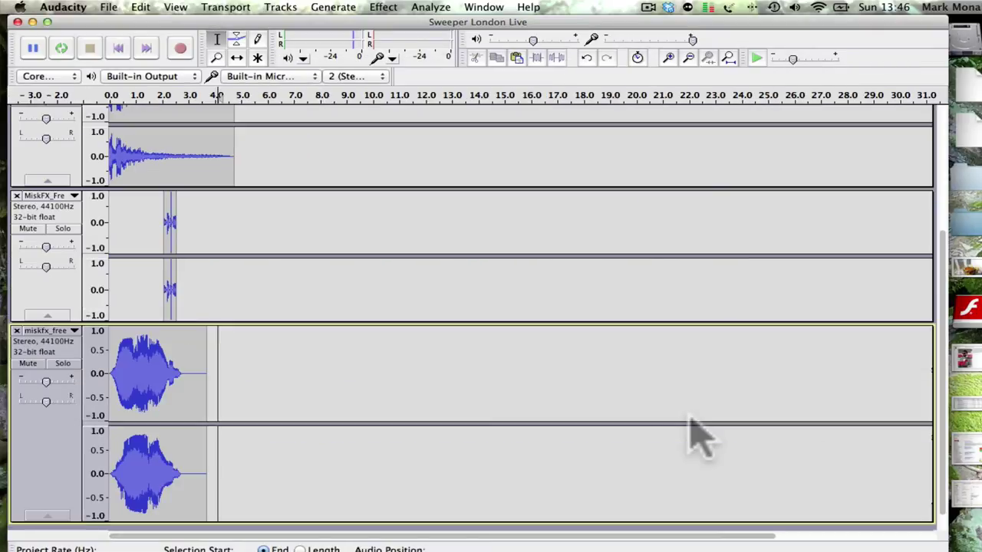
Step: Shrink the heights of the sound effect and third tracks
{"action": "scroll", "coordinate": [146, 402], "scroll_direction": "up", "scroll_amount": 2}
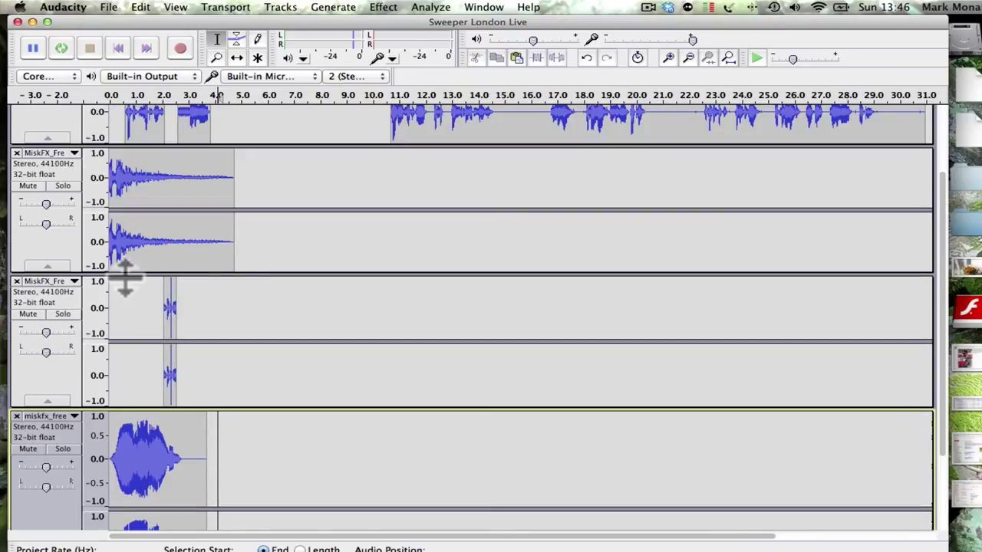
{"action": "left_click_drag", "start_coordinate": [125, 272], "coordinate": [125, 240]}
{"action": "left_click", "coordinate": [127, 376]}
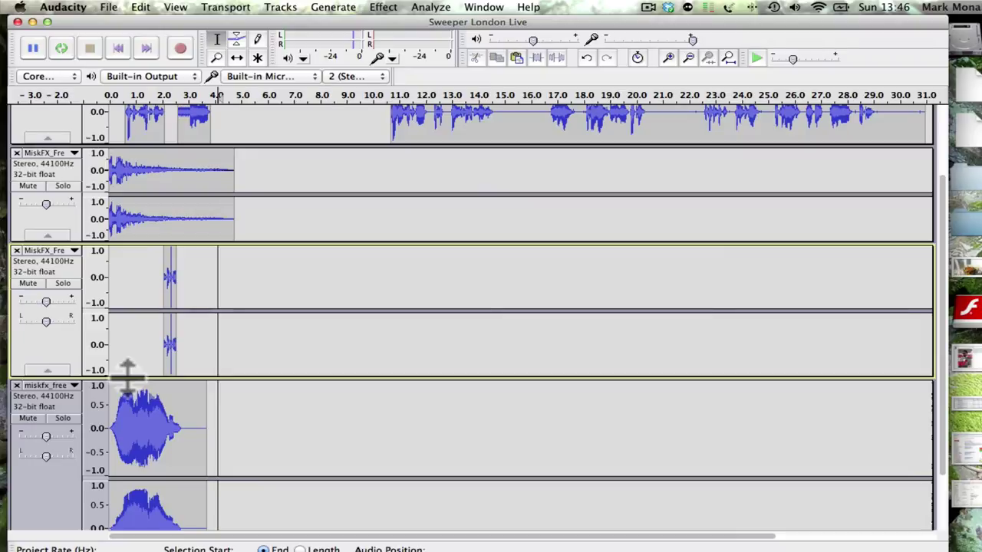
{"action": "left_click_drag", "start_coordinate": [126, 374], "coordinate": [131, 328]}
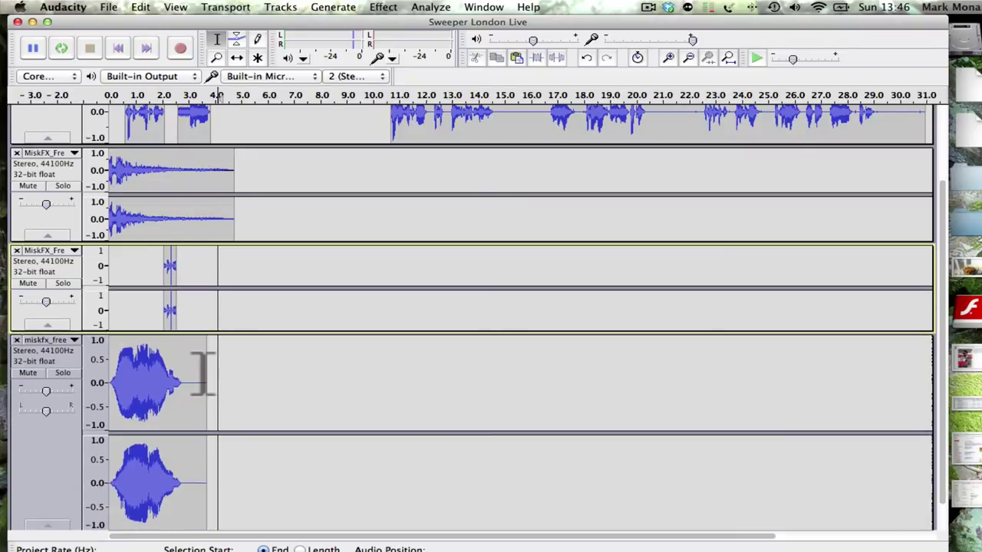
Step: Paste the imported swell clip near 4 s in the third track and delete the imported track
{"action": "left_click_drag", "start_coordinate": [184, 374], "coordinate": [108, 372]}
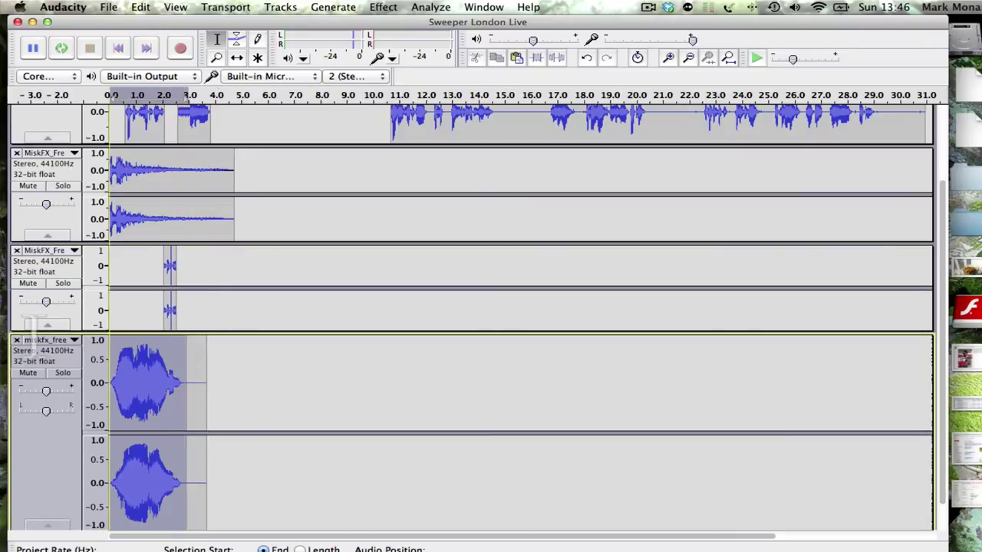
{"action": "left_click", "coordinate": [142, 7]}
{"action": "left_click", "coordinate": [167, 89]}
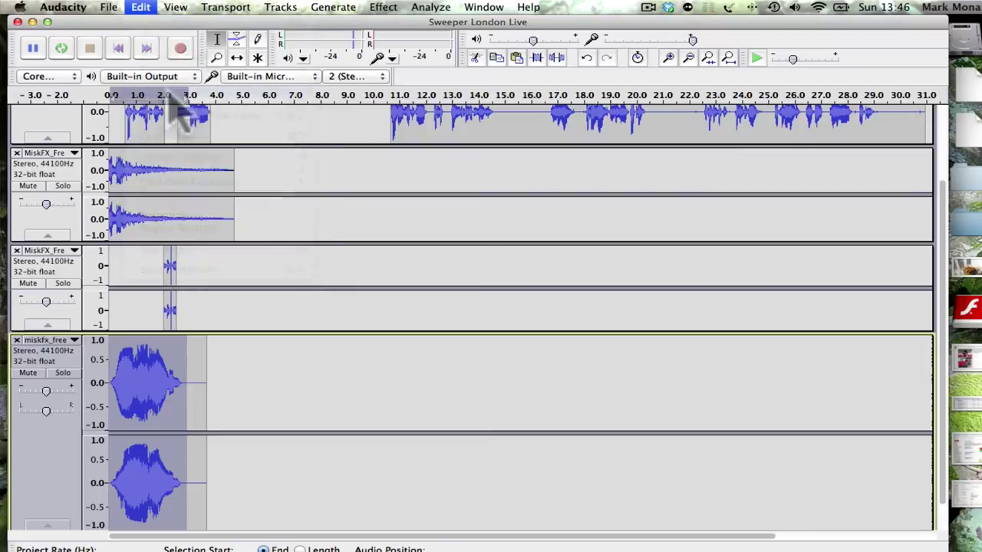
{"action": "left_click", "coordinate": [222, 270]}
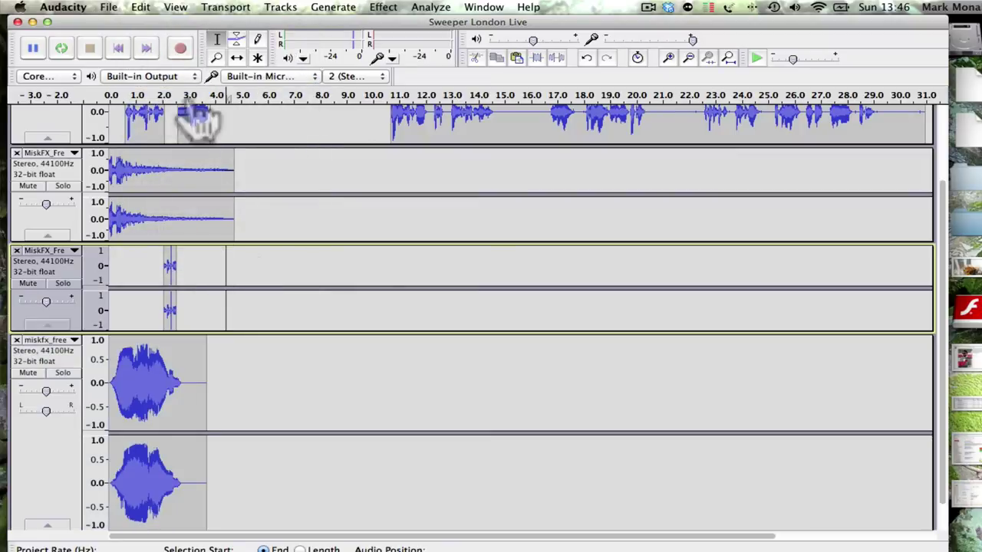
{"action": "left_click", "coordinate": [140, 7]}
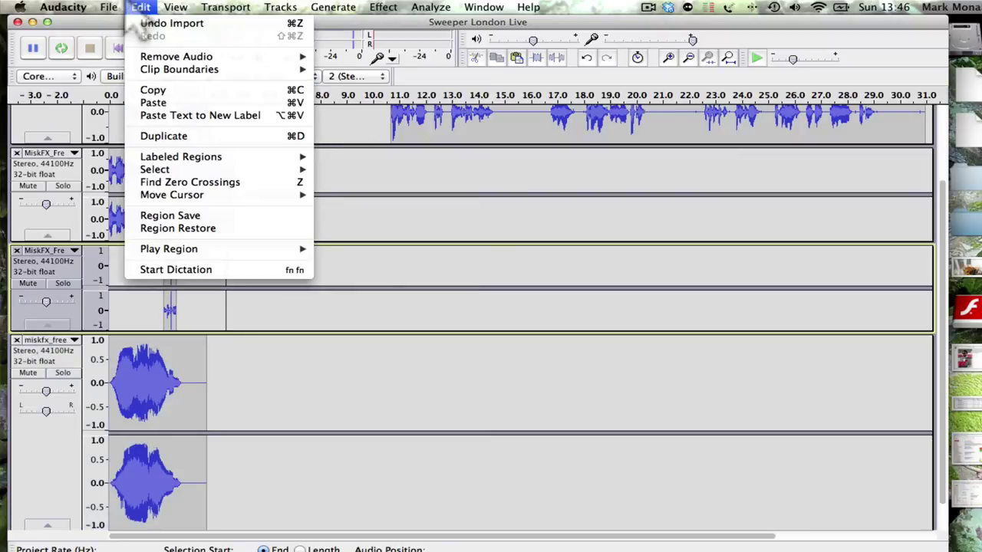
{"action": "left_click", "coordinate": [153, 103]}
{"action": "left_click", "coordinate": [16, 340]}
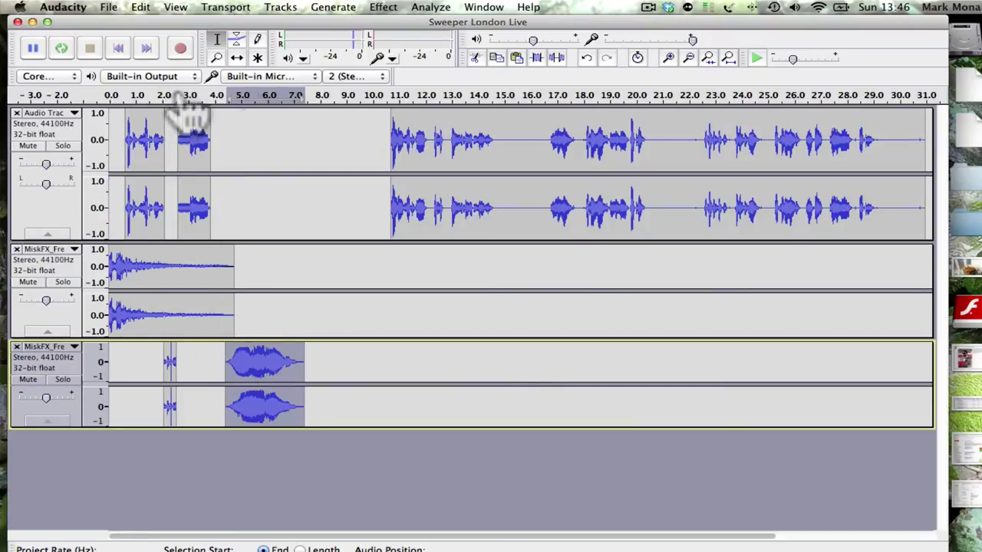
Step: Slide the pasted swell in the third track to start at 4.0 s
{"action": "left_click", "coordinate": [666, 59]}
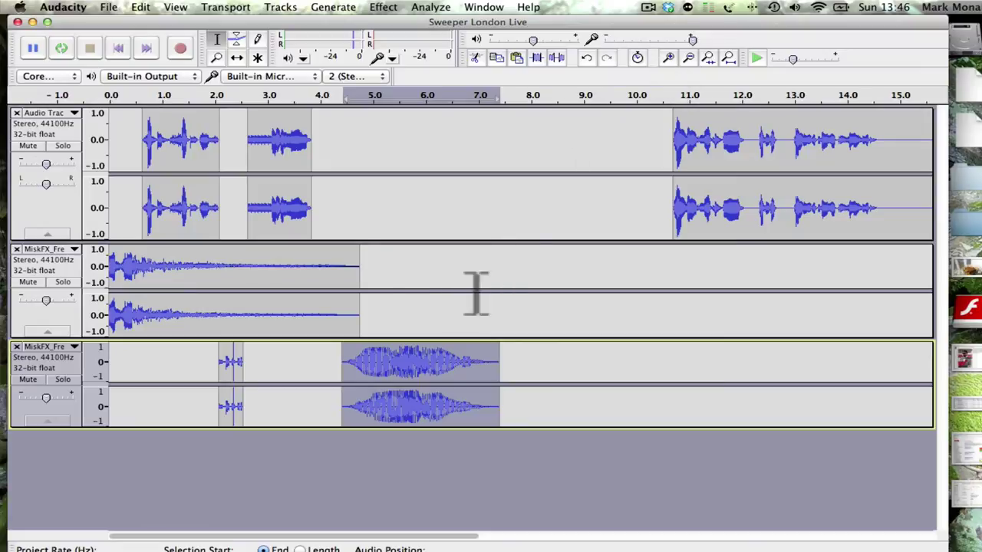
{"action": "left_click", "coordinate": [237, 58]}
{"action": "left_click_drag", "start_coordinate": [401, 372], "coordinate": [370, 373]}
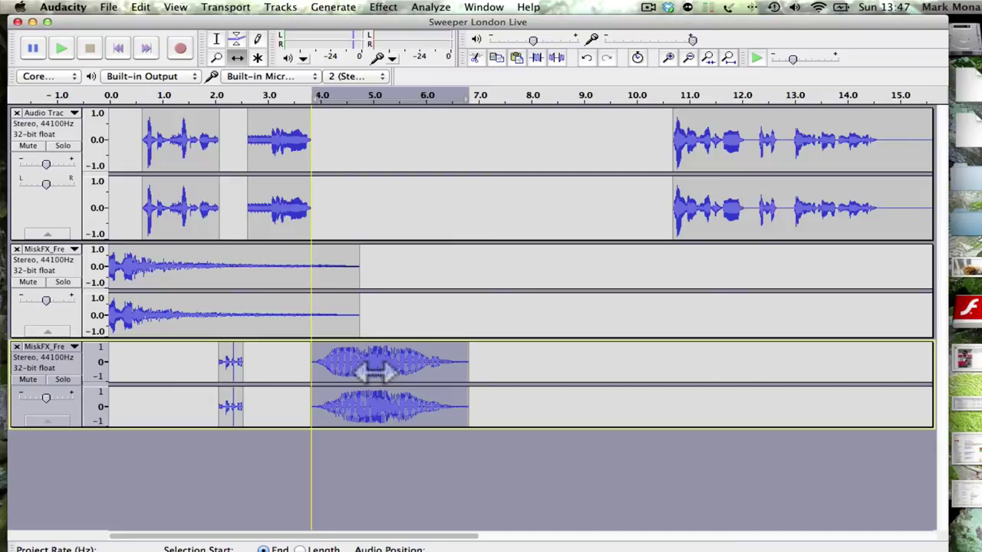
{"action": "left_click_drag", "start_coordinate": [374, 372], "coordinate": [374, 371]}
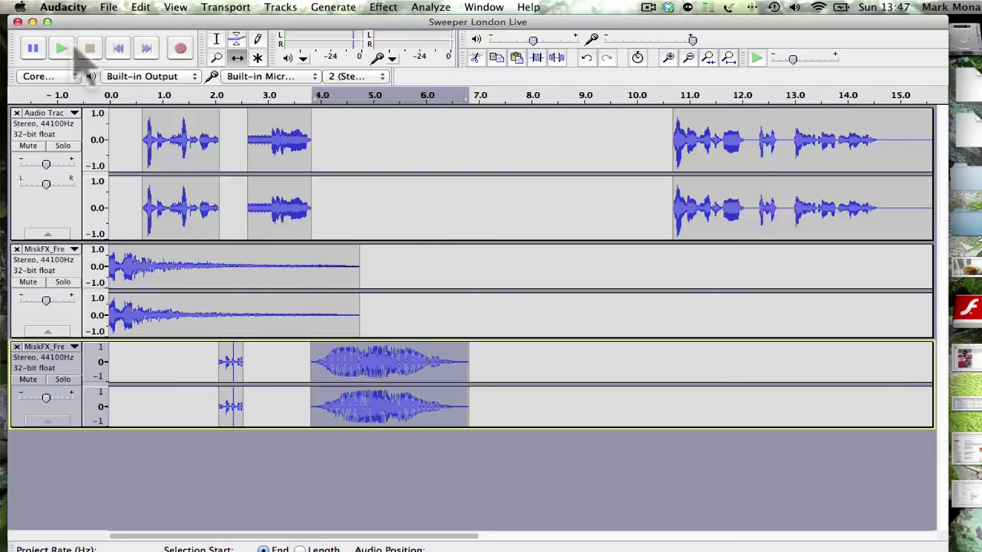
Step: Play the jingle from the start, then select the long effect's tail on track three
{"action": "left_click", "coordinate": [120, 51]}
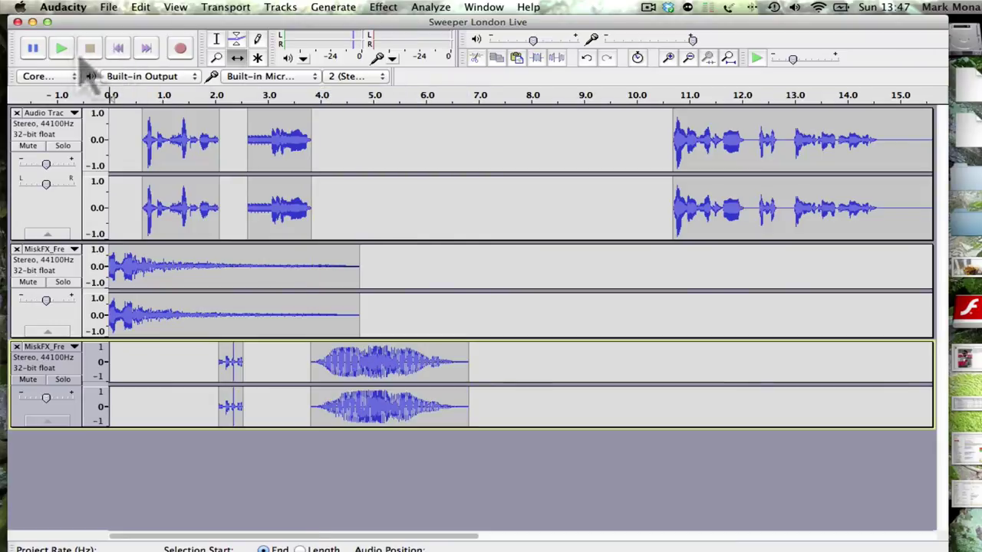
{"action": "left_click", "coordinate": [68, 60]}
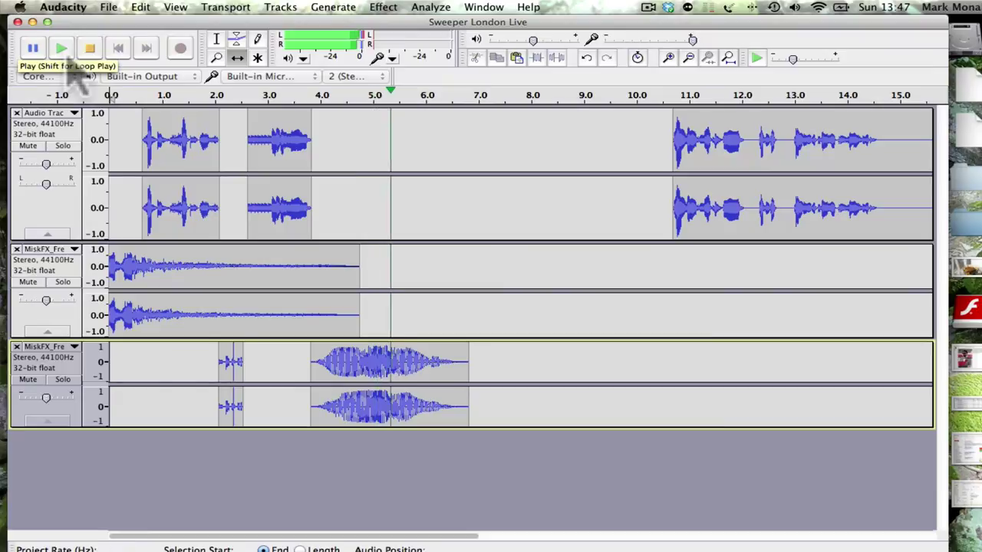
{"action": "key", "text": "space"}
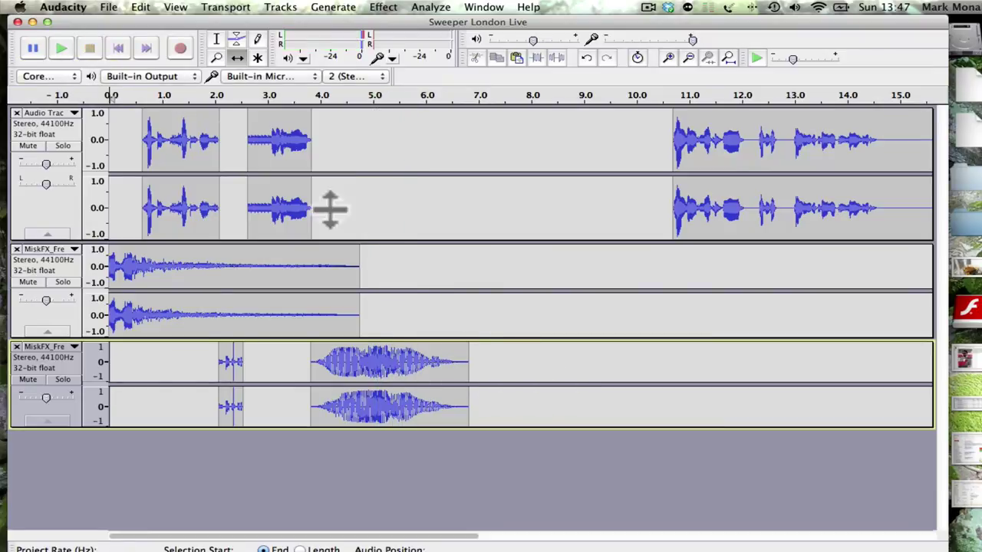
{"action": "left_click", "coordinate": [216, 39]}
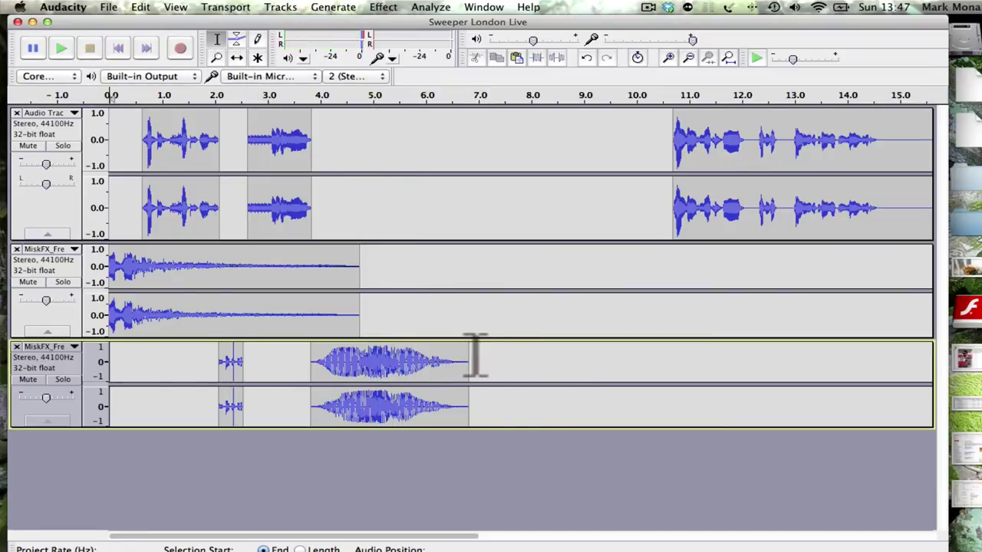
{"action": "left_click_drag", "start_coordinate": [467, 357], "coordinate": [395, 346]}
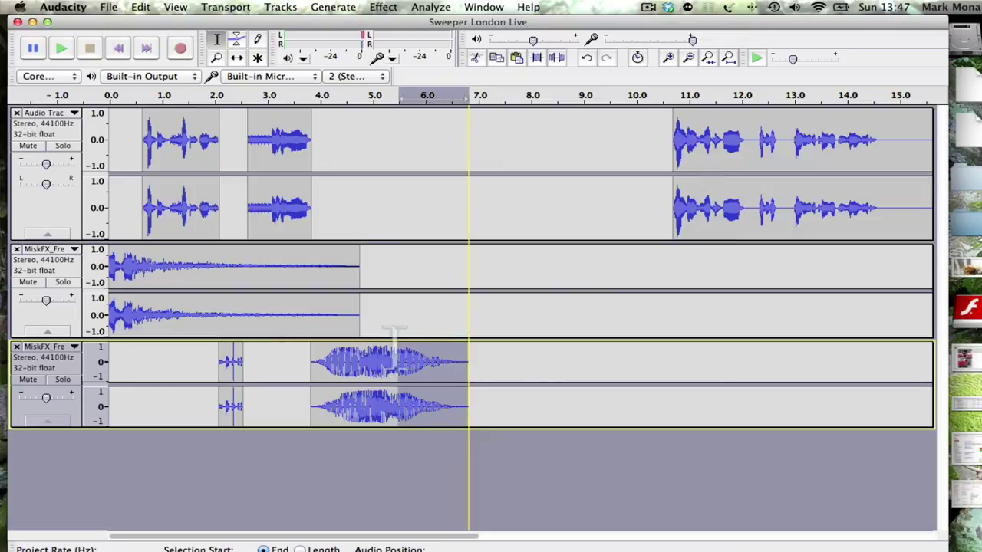
Step: Apply Fade Out to the selected tail of the third-track effect
{"action": "left_click", "coordinate": [383, 8]}
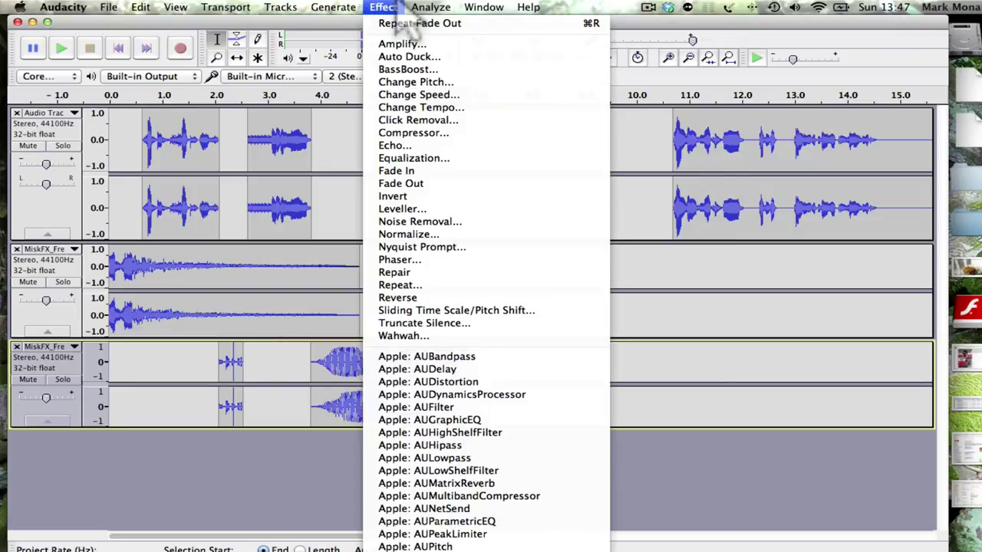
{"action": "left_click", "coordinate": [415, 184]}
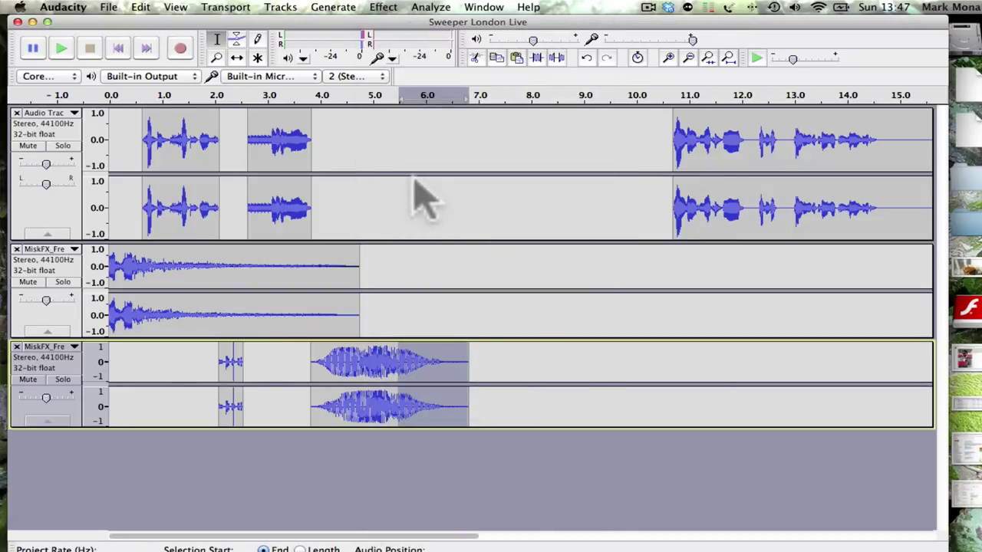
{"action": "left_click", "coordinate": [358, 218]}
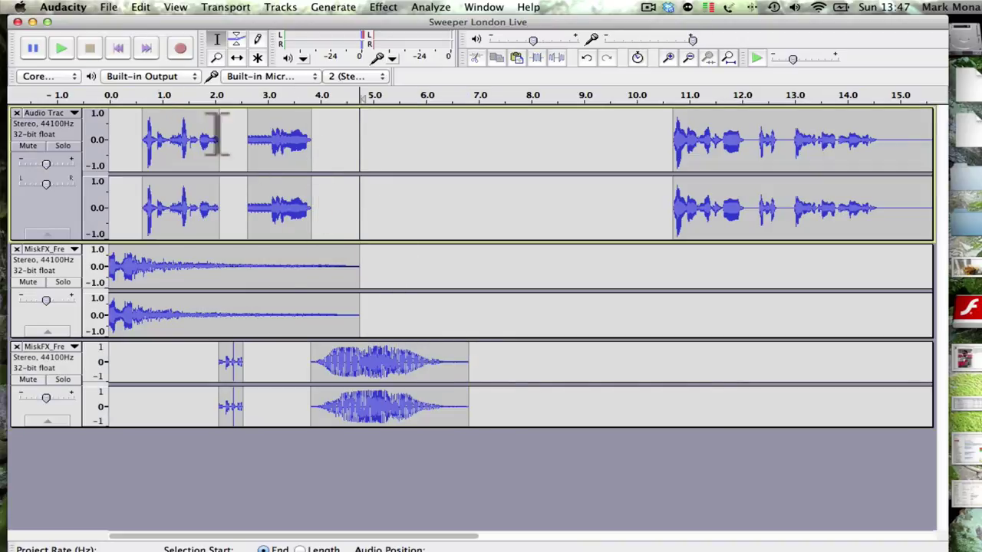
Step: Play the mix from the beginning, then stop it
{"action": "left_click", "coordinate": [118, 48]}
{"action": "left_click", "coordinate": [62, 49]}
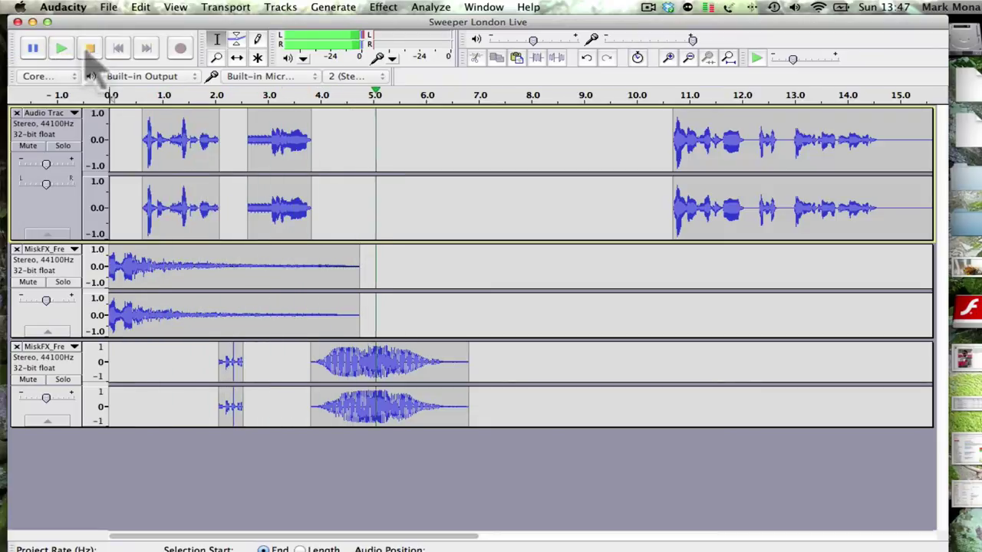
{"action": "left_click", "coordinate": [89, 48]}
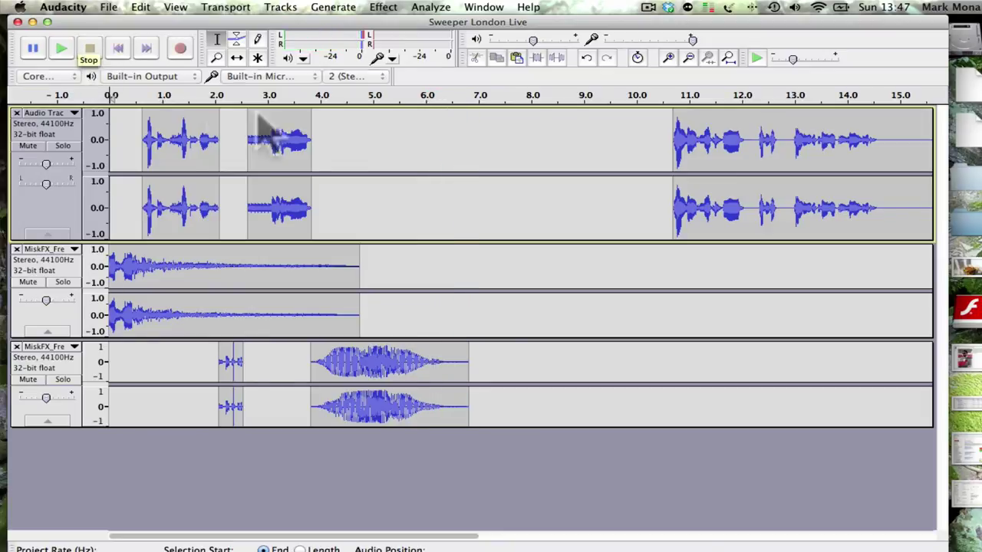
Step: Fill the top track from the vocal clip's end (about 3.8 s) to 6.1 s with generated silence
{"action": "left_click", "coordinate": [309, 140]}
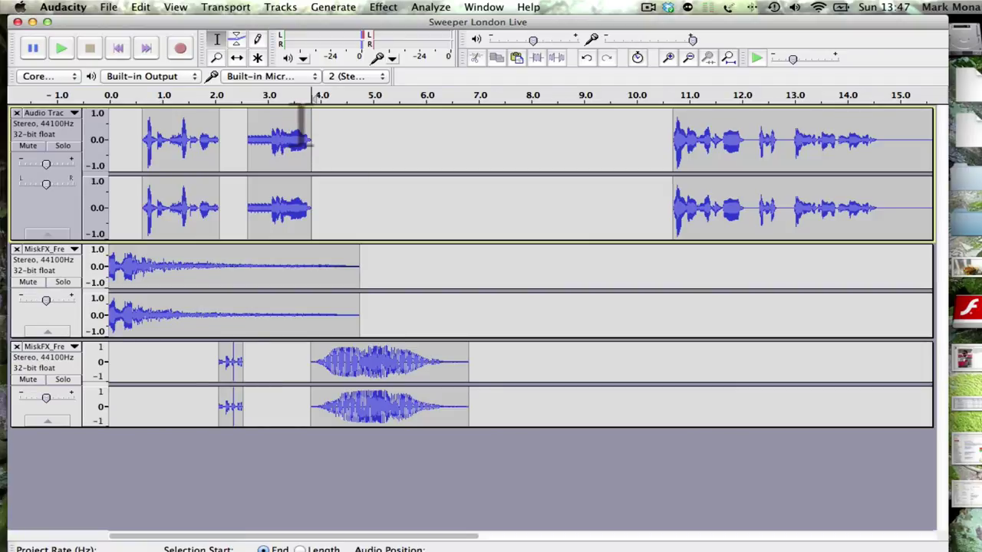
{"action": "left_click", "coordinate": [668, 59]}
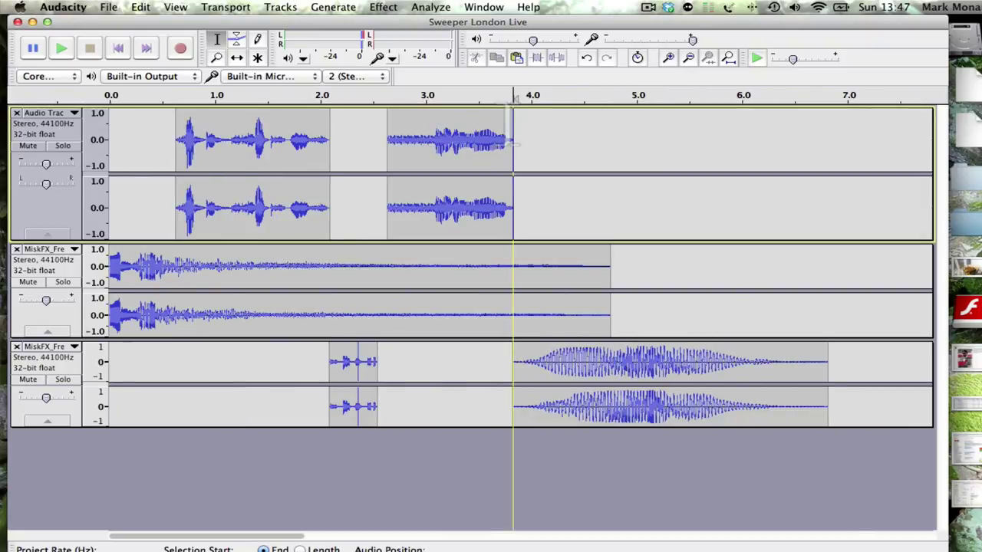
{"action": "left_click_drag", "start_coordinate": [512, 142], "coordinate": [749, 138]}
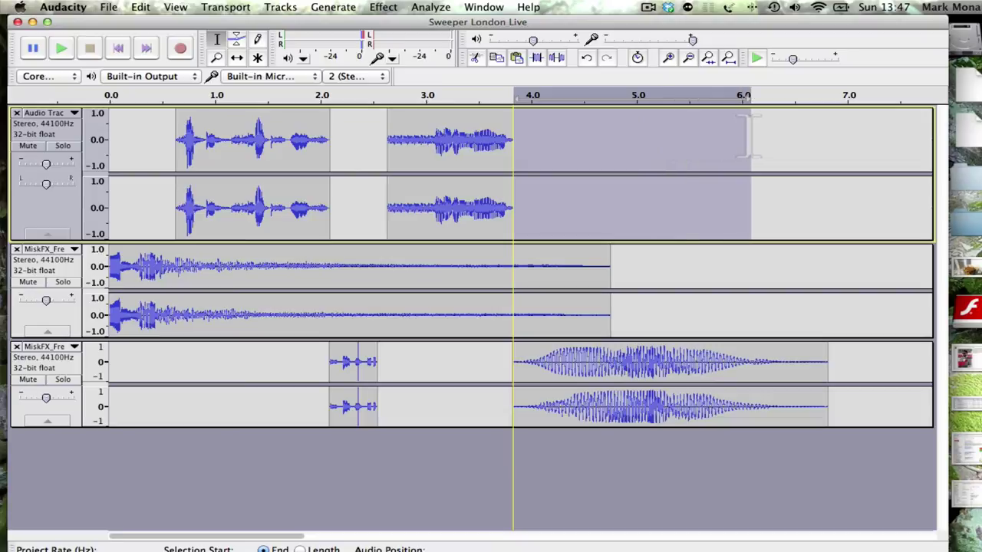
{"action": "left_click", "coordinate": [338, 7]}
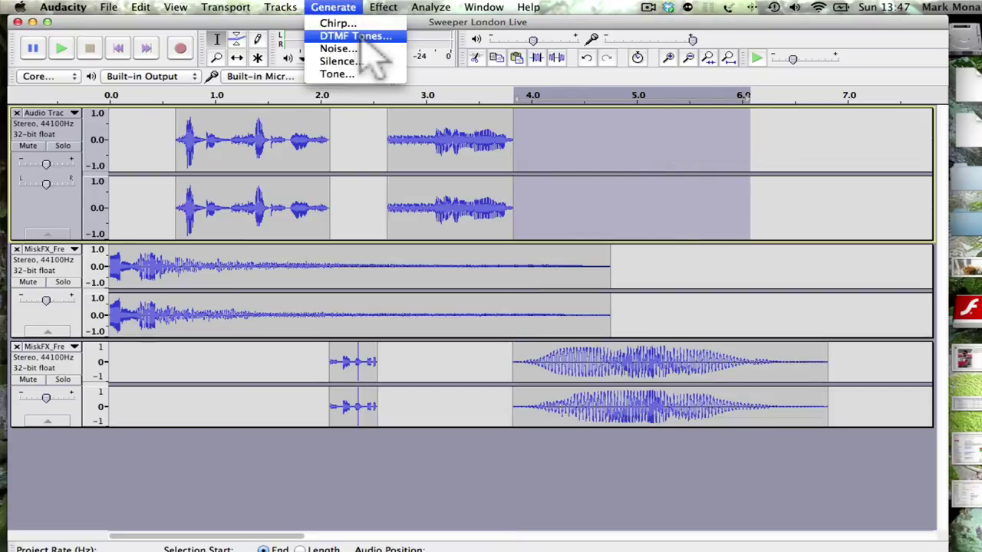
{"action": "left_click", "coordinate": [361, 61]}
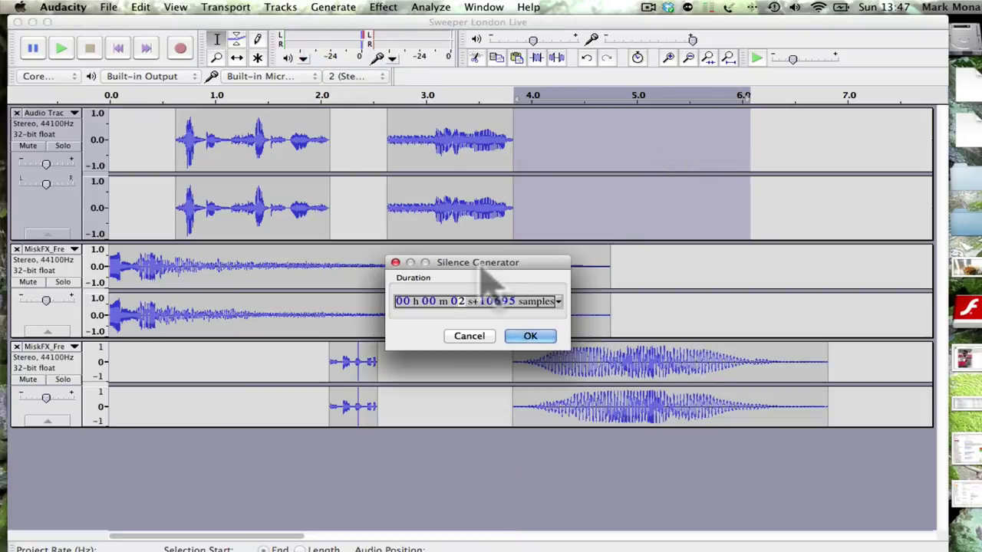
{"action": "key", "text": "Return"}
{"action": "left_click", "coordinate": [491, 218]}
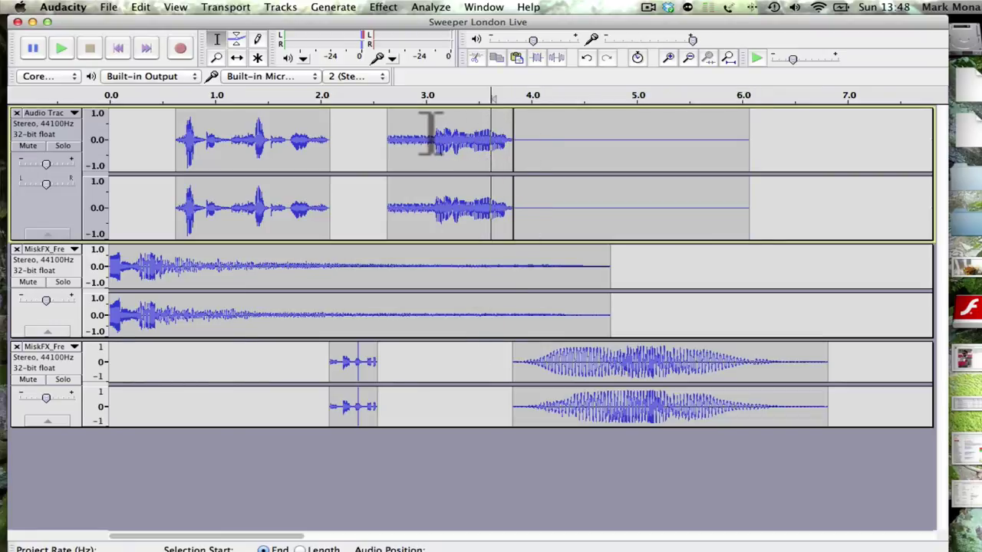
Step: Apply Echo with 0.3 s delay and 0.5 decay to 3.05–6.1 s on the vocal track
{"action": "left_click_drag", "start_coordinate": [434, 138], "coordinate": [745, 165]}
{"action": "left_click", "coordinate": [484, 7]}
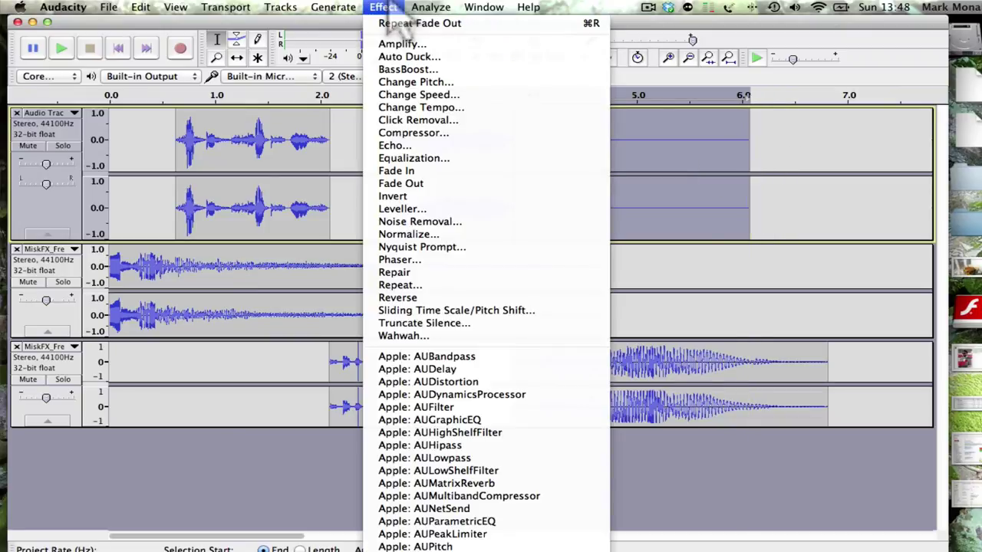
{"action": "left_click", "coordinate": [422, 146]}
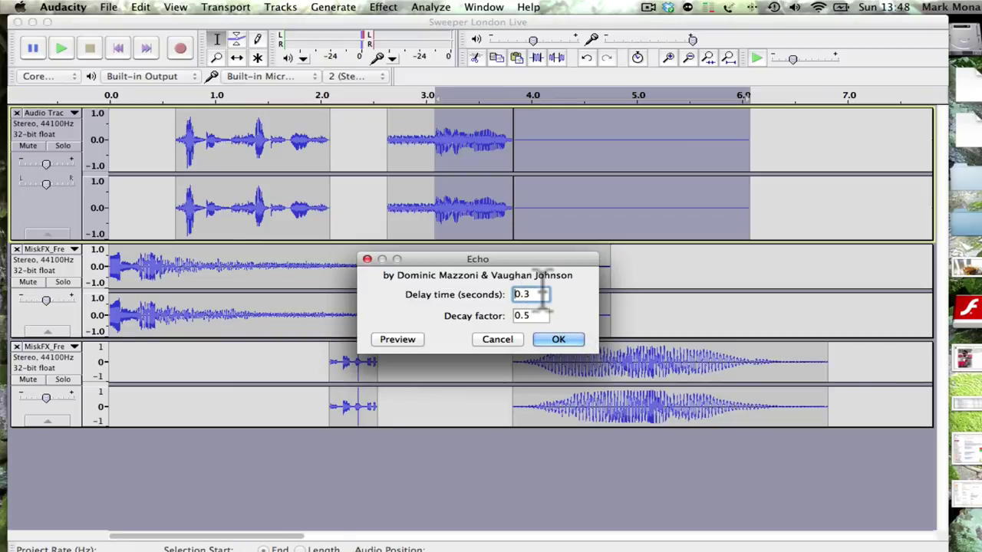
{"action": "left_click", "coordinate": [402, 342]}
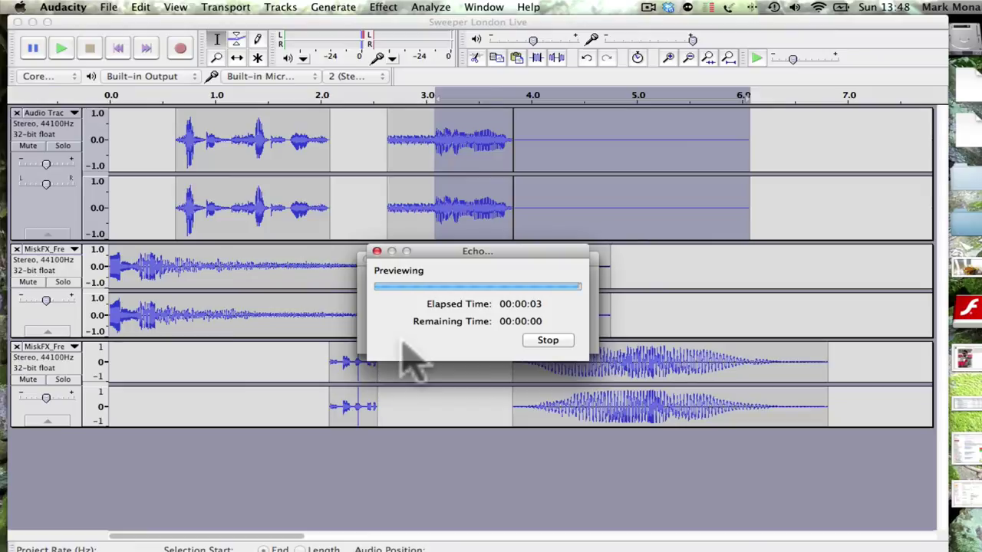
{"action": "left_click", "coordinate": [574, 346]}
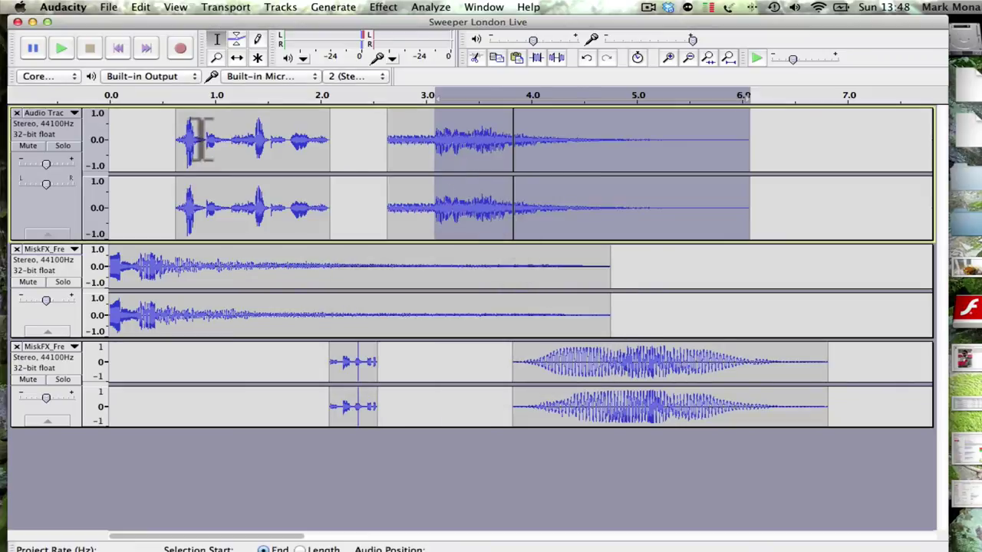
{"action": "left_click", "coordinate": [388, 142]}
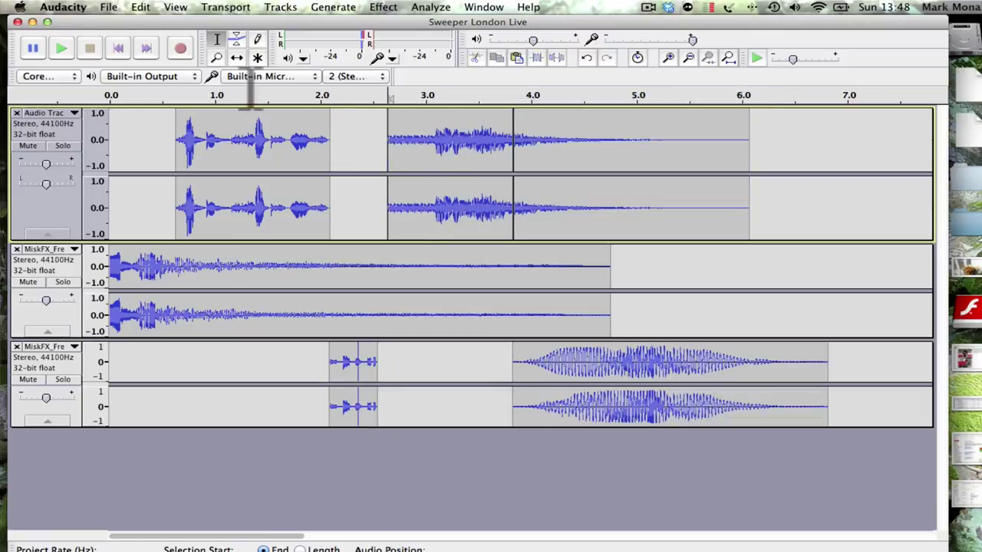
{"action": "left_click", "coordinate": [61, 48]}
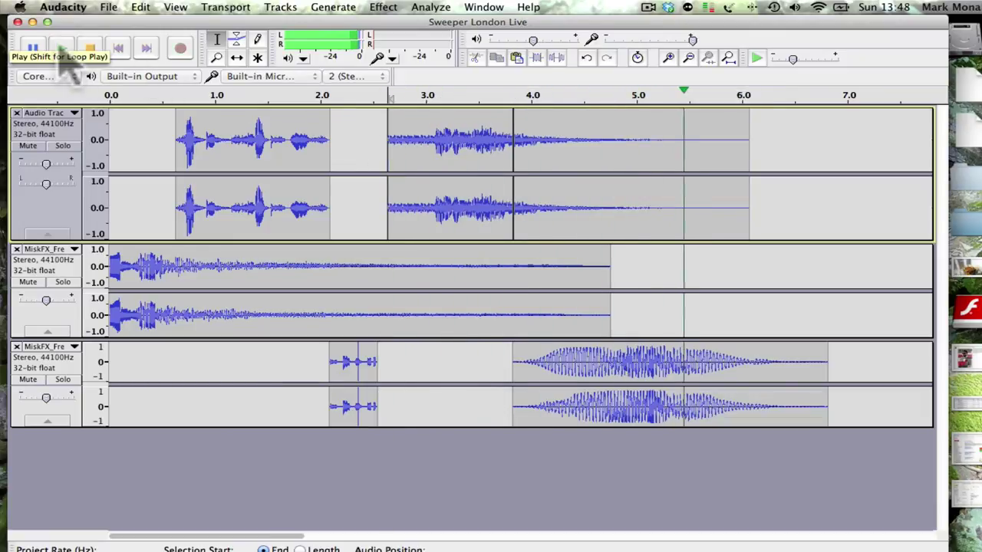
{"action": "left_click", "coordinate": [63, 49]}
{"action": "left_click", "coordinate": [119, 49]}
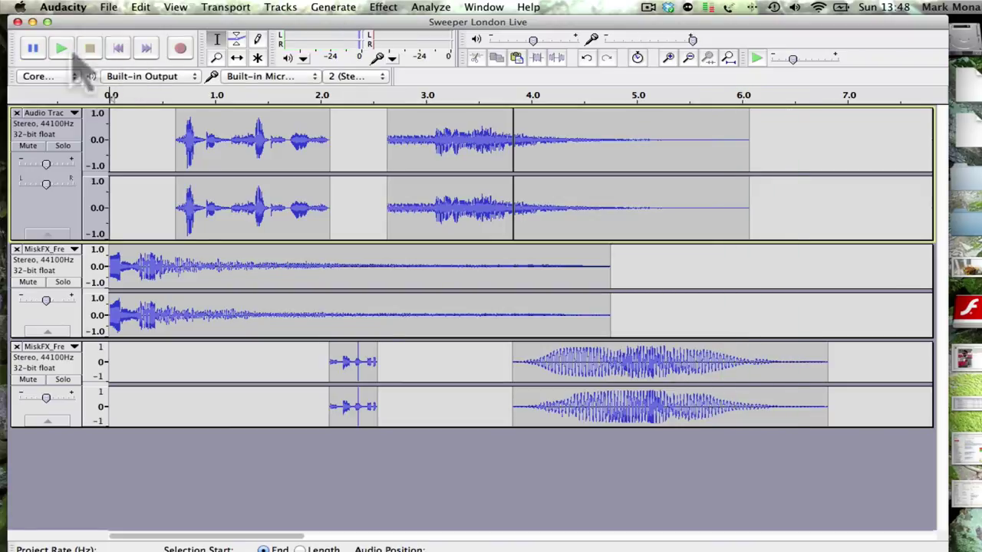
{"action": "left_click", "coordinate": [33, 48]}
{"action": "left_click", "coordinate": [62, 49]}
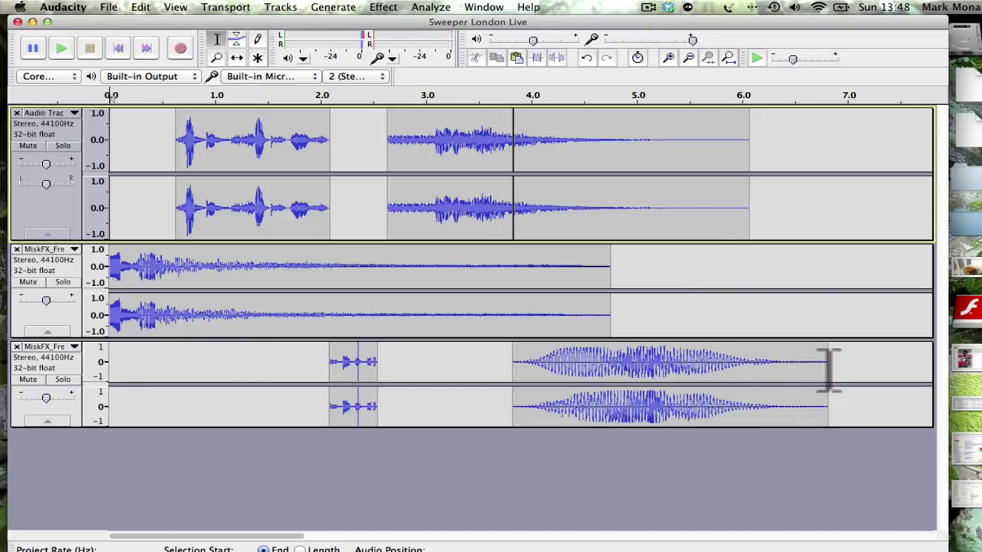
Step: Select the full 0–7 s mix and export the selection as WAV (Microsoft) 16-bit PCM
{"action": "left_click_drag", "start_coordinate": [830, 370], "coordinate": [19, 184]}
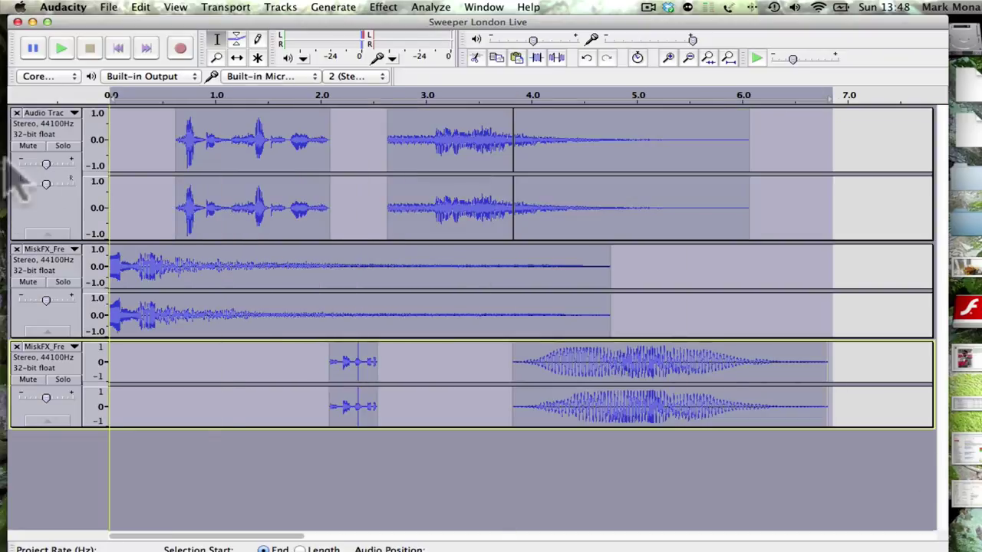
{"action": "left_click", "coordinate": [109, 7]}
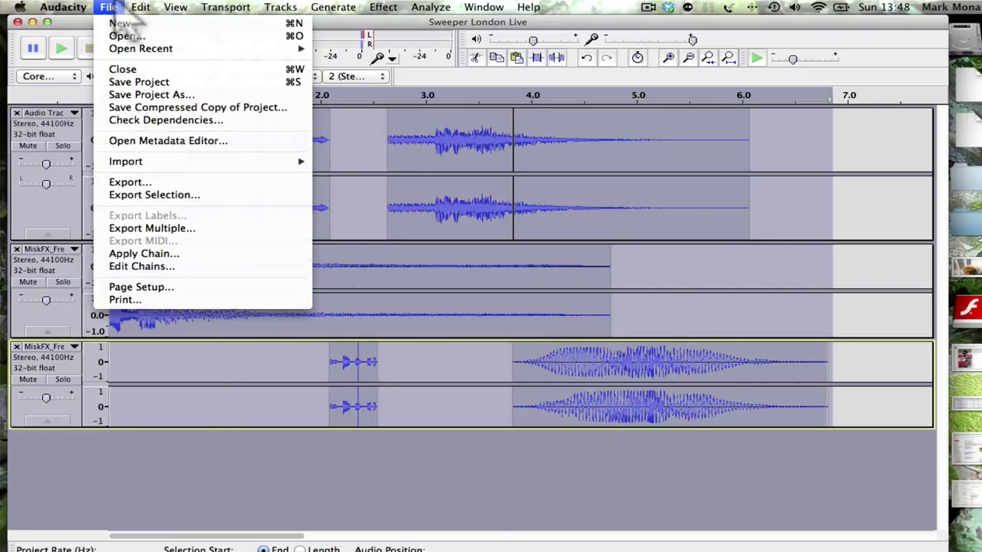
{"action": "left_click", "coordinate": [153, 196]}
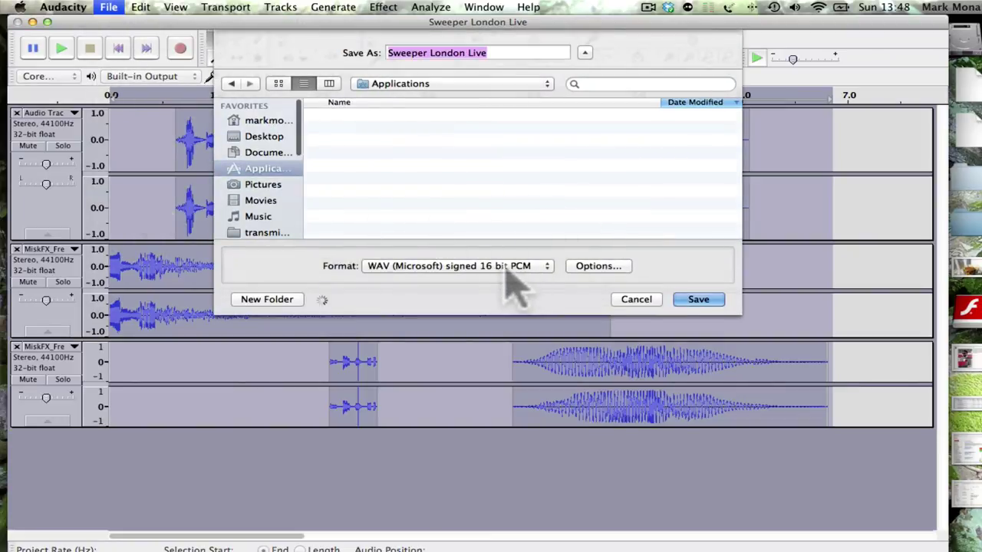
{"action": "left_click", "coordinate": [514, 276]}
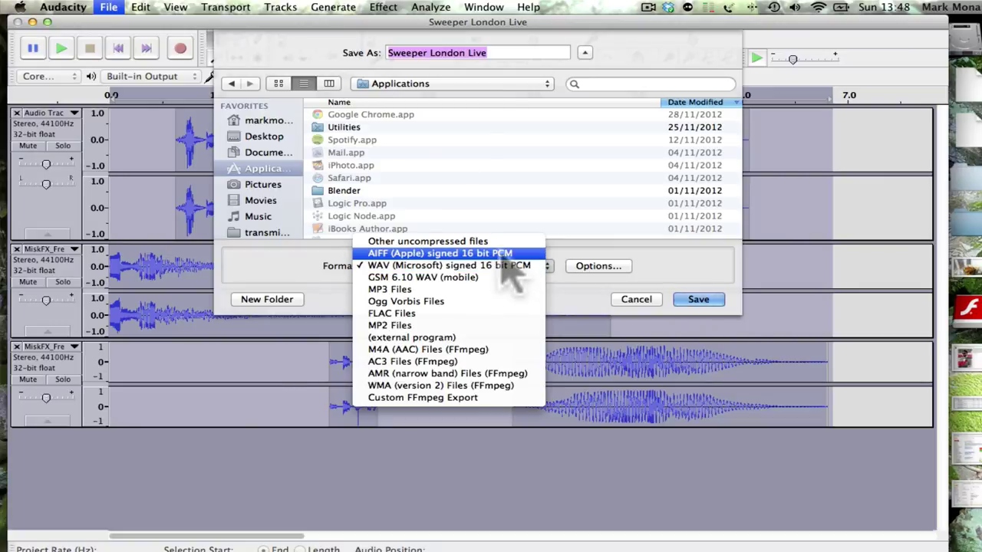
{"action": "left_click", "coordinate": [668, 278]}
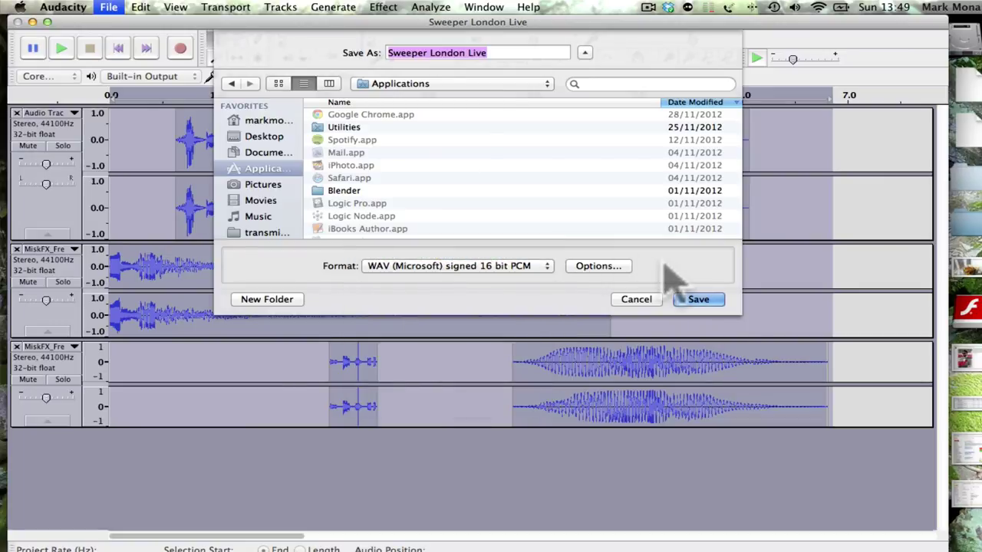